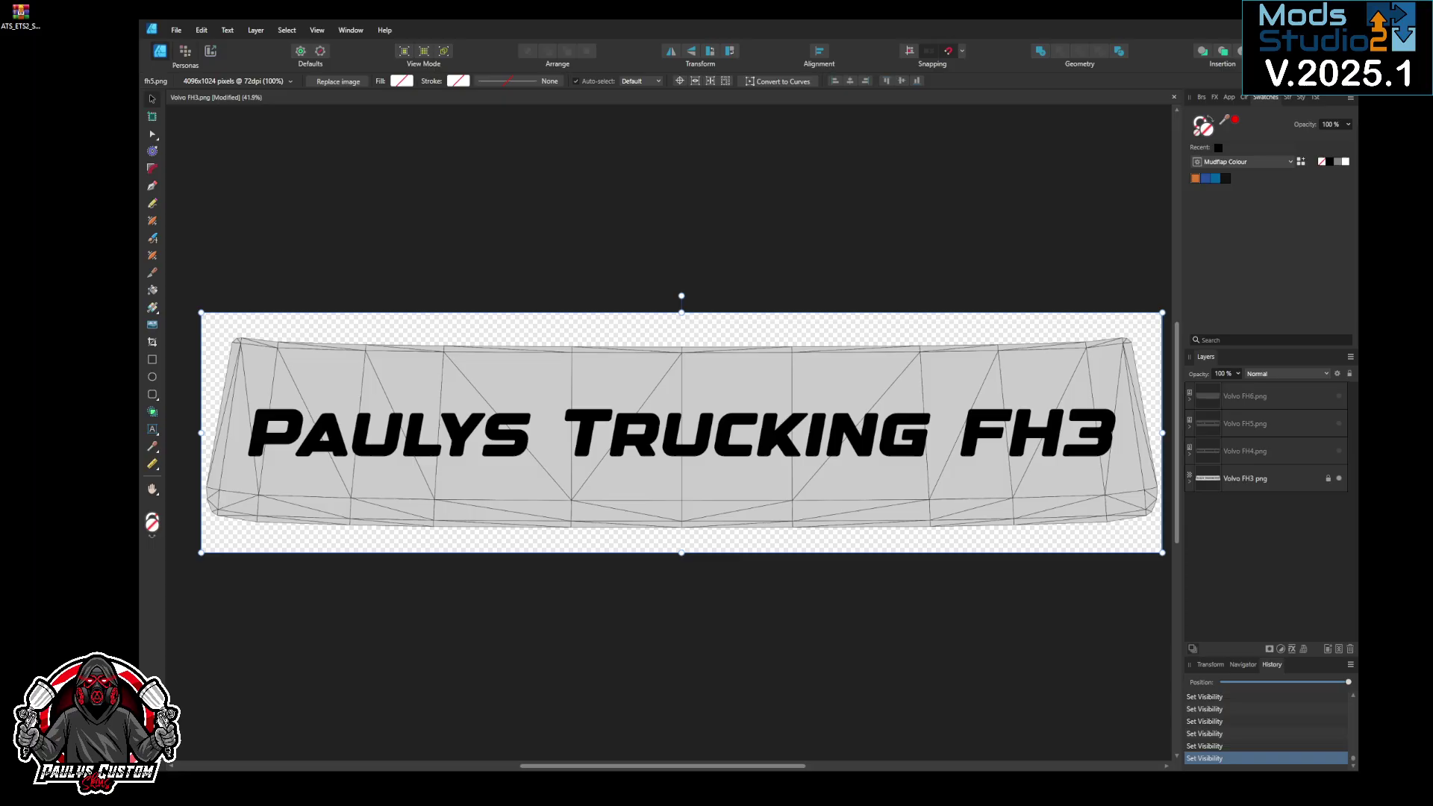
Step: In the file browser, navigate through Data, ModProjects and Templates to the TruckLightbox template folder
key("alt+Tab")
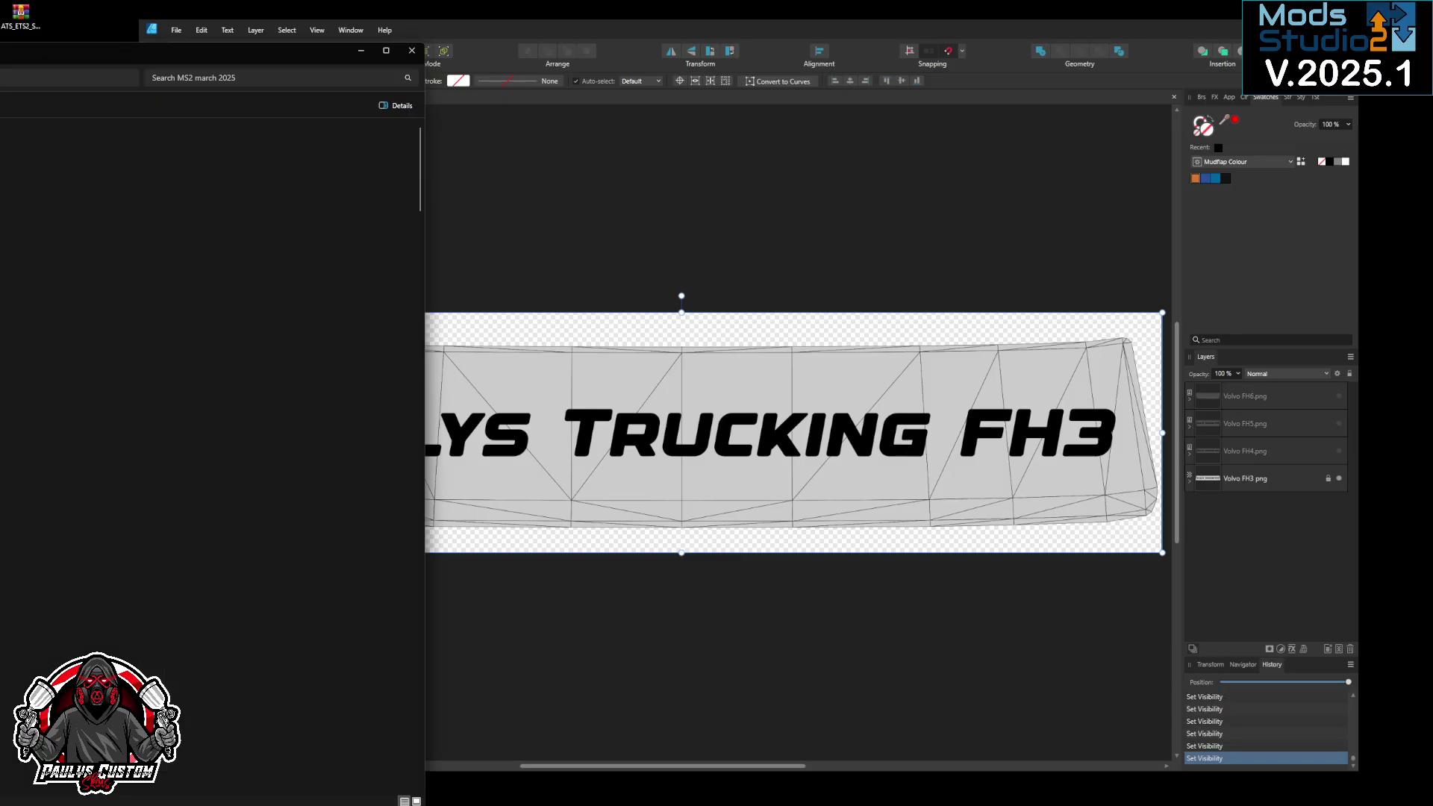
left_click_drag(747, 37, 566, 66)
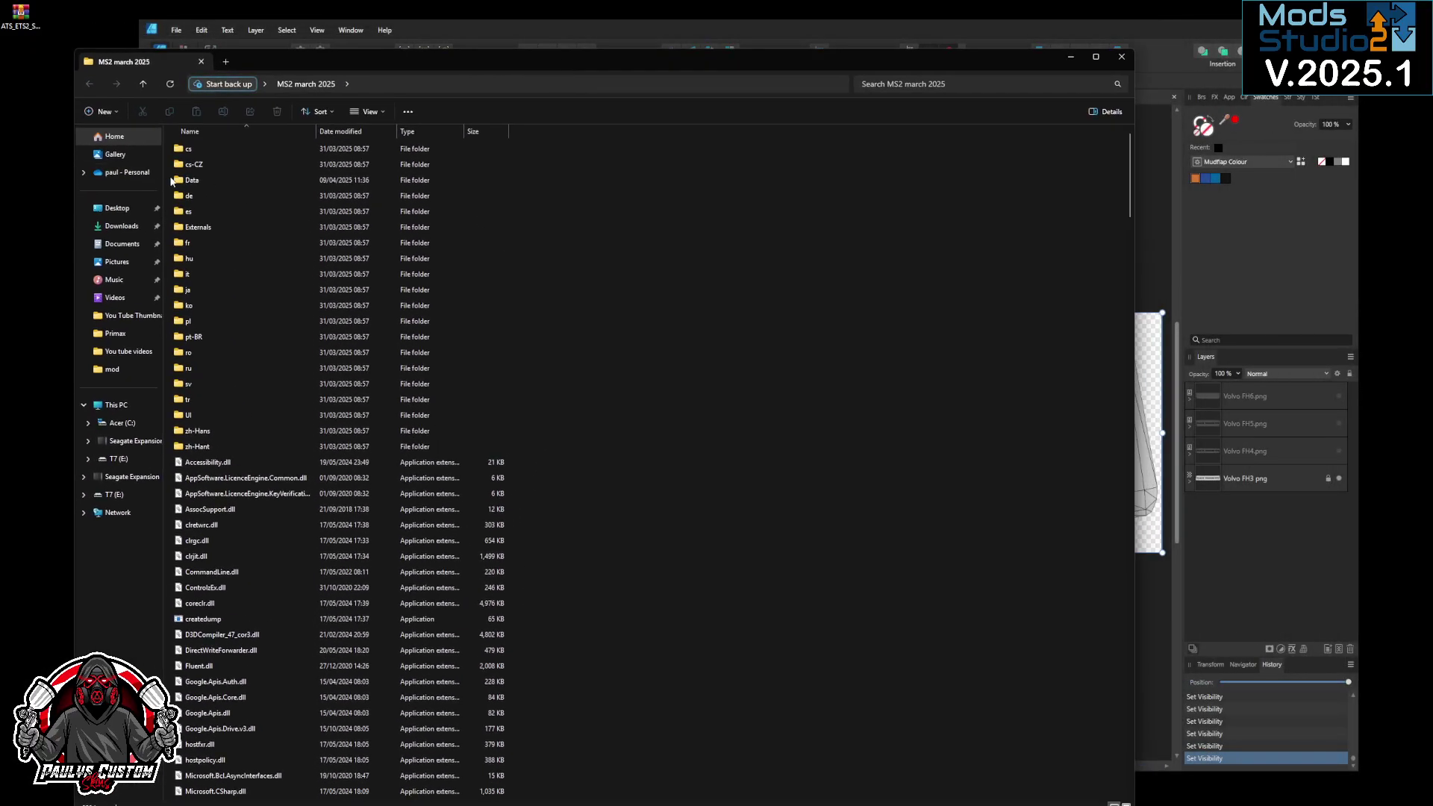
double_click(192, 180)
left_click(204, 165)
double_click(204, 166)
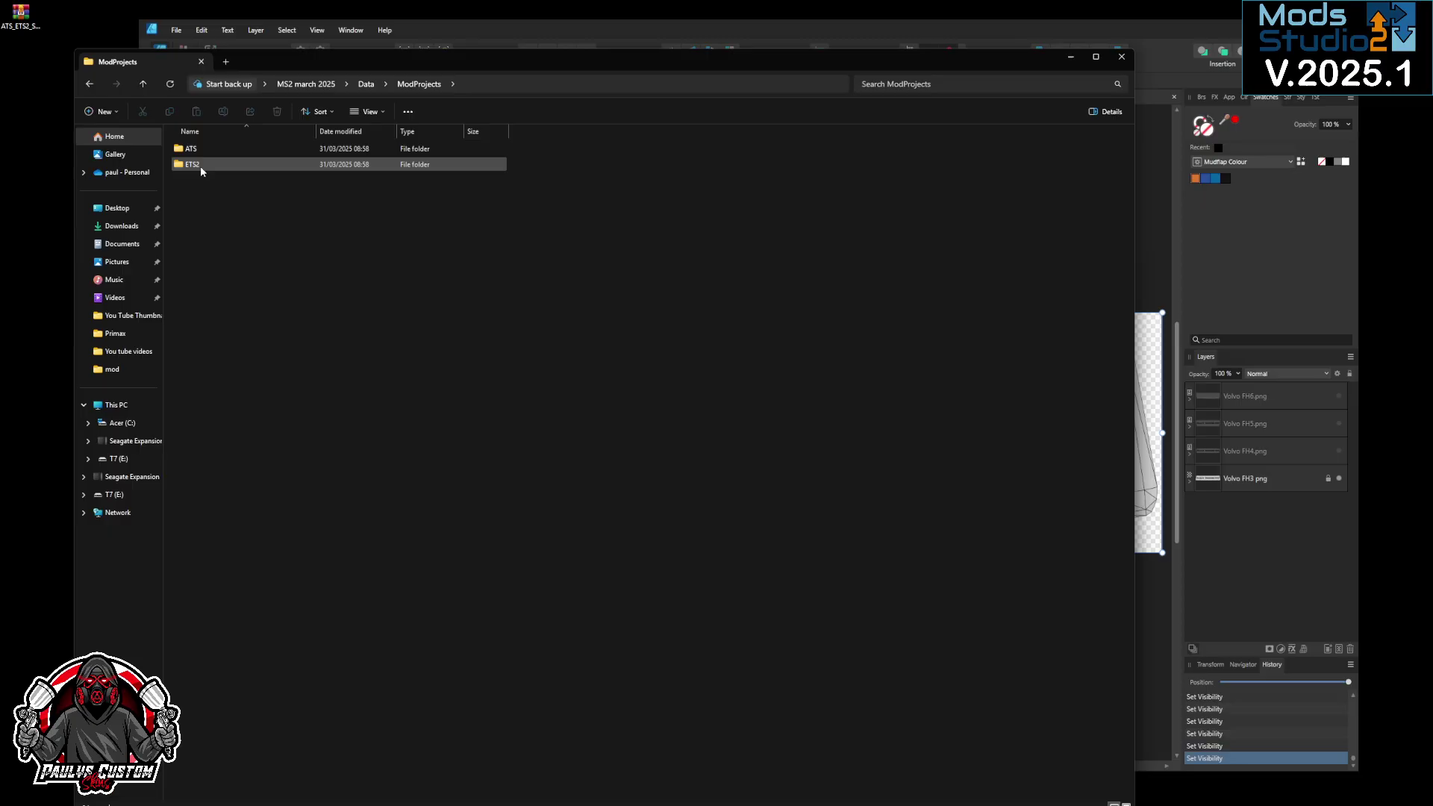
double_click(200, 166)
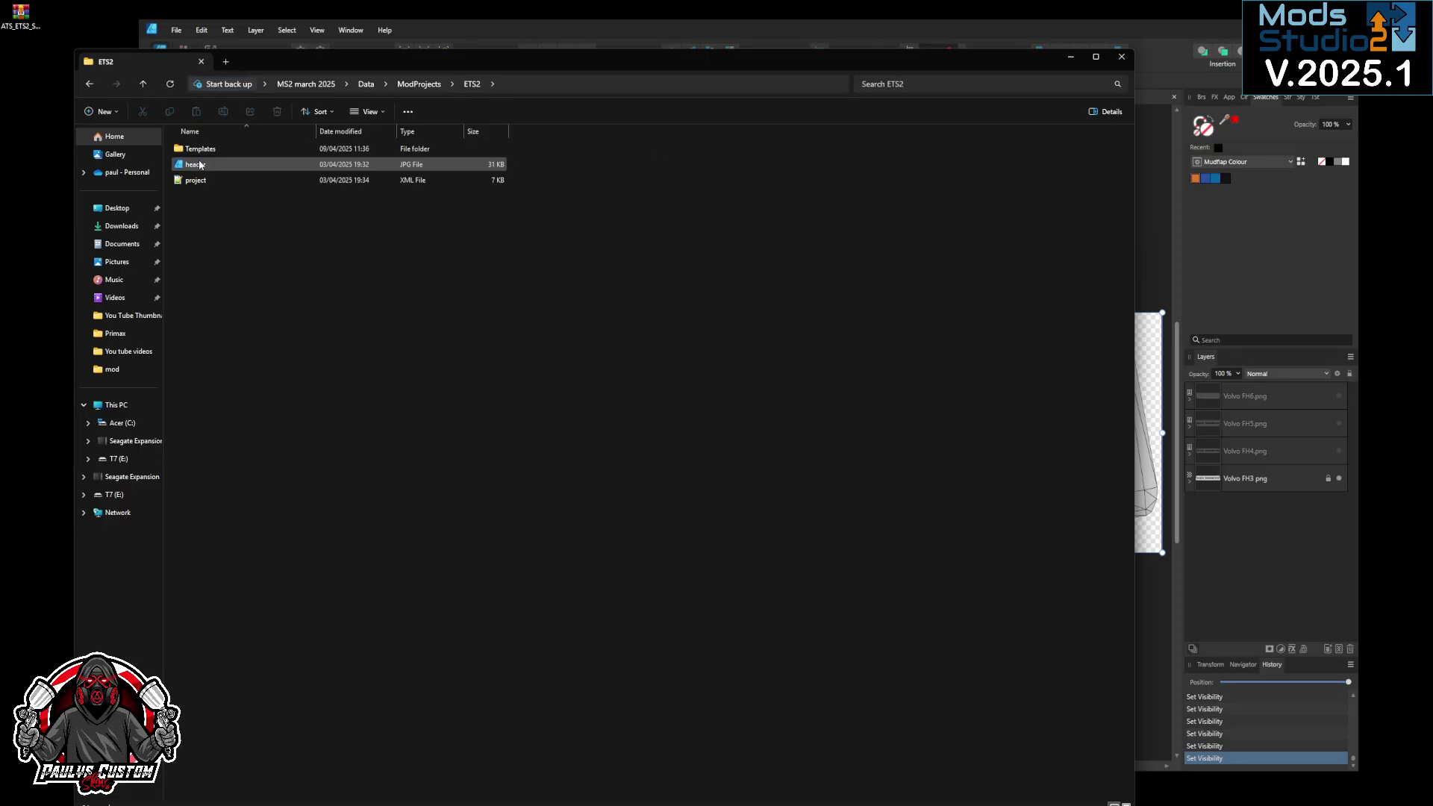
left_click(200, 165)
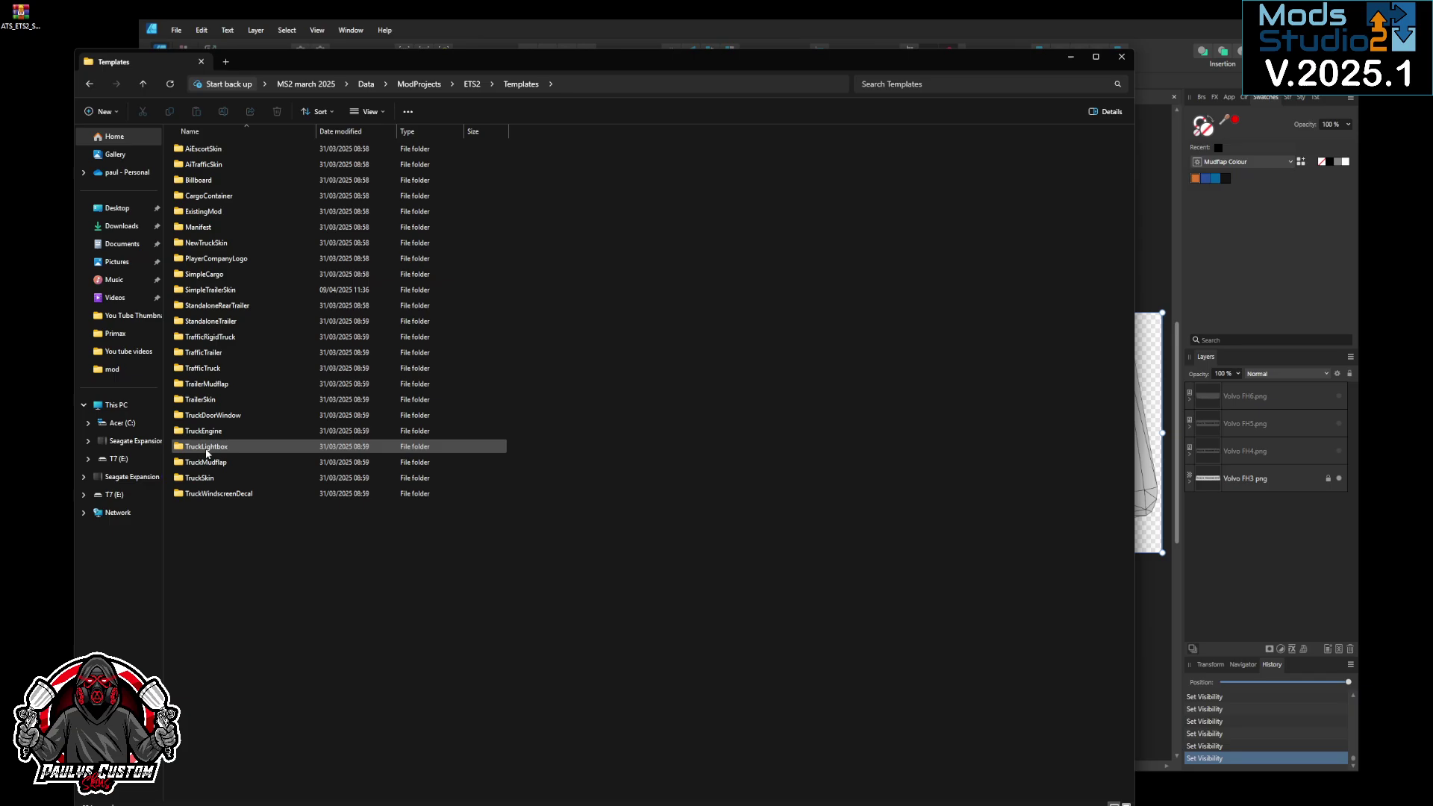
double_click(204, 446)
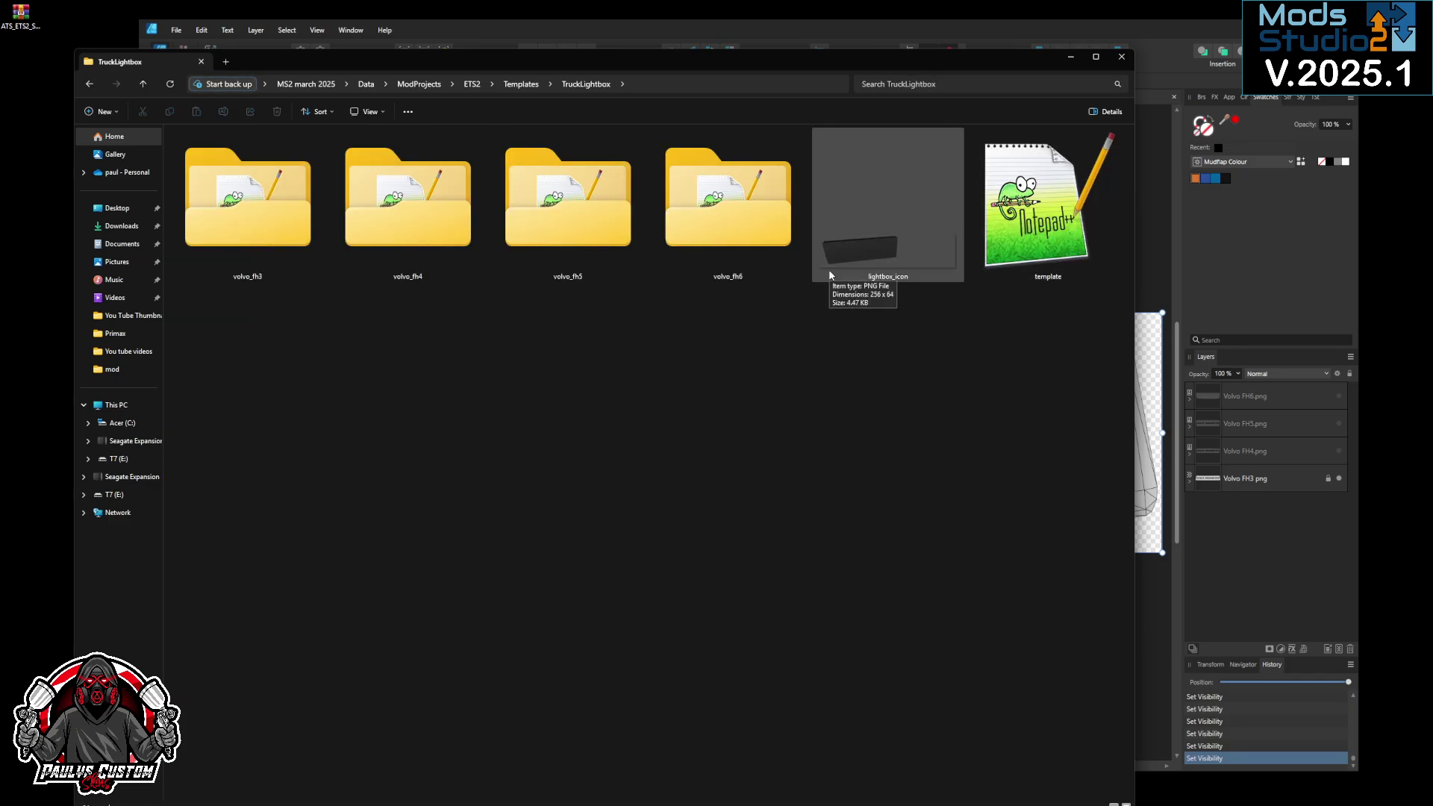
Step: Look through the volvo_fh3, volvo_fh4, volvo_fh5 and volvo_fh6 template folders, then return to the design
double_click(253, 231)
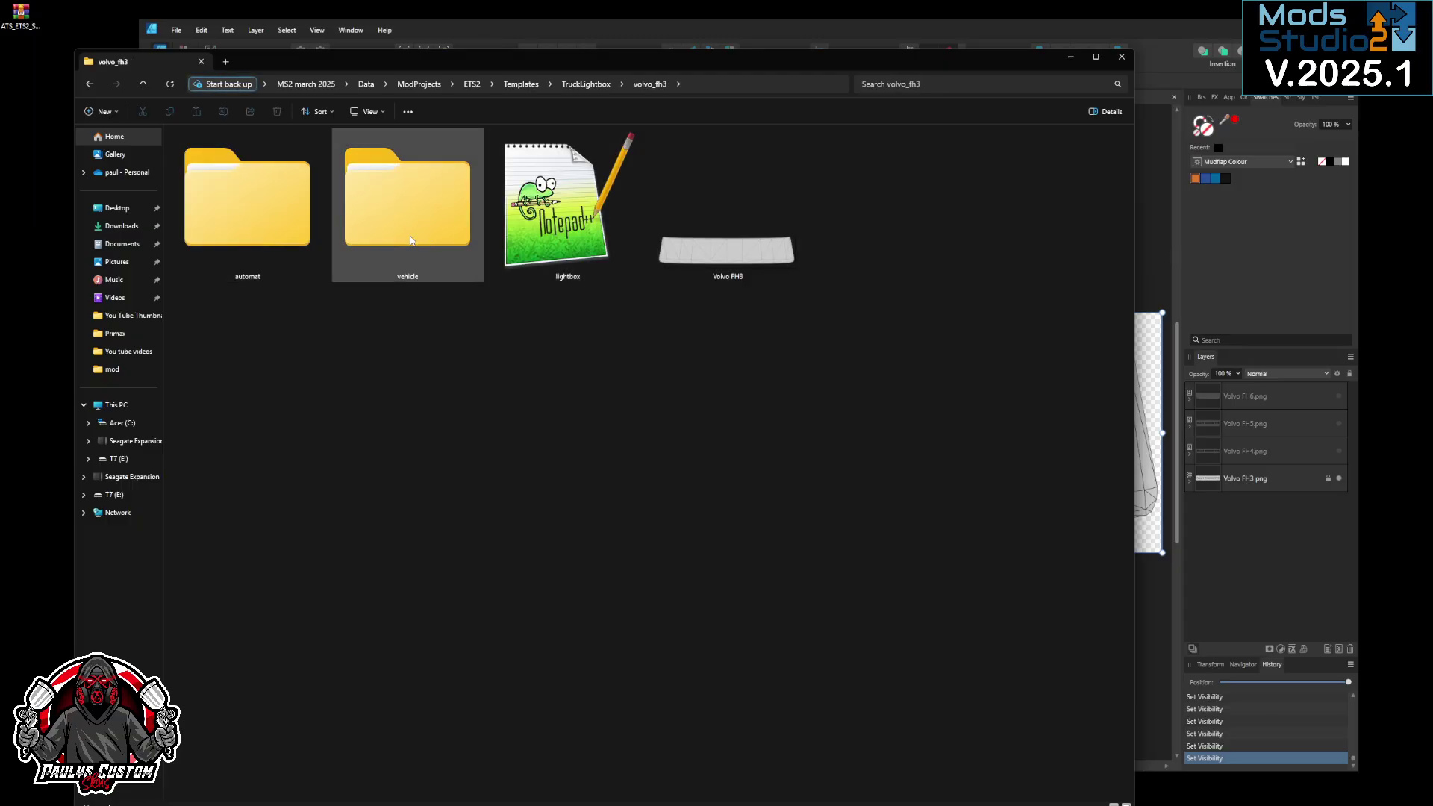
left_click(88, 84)
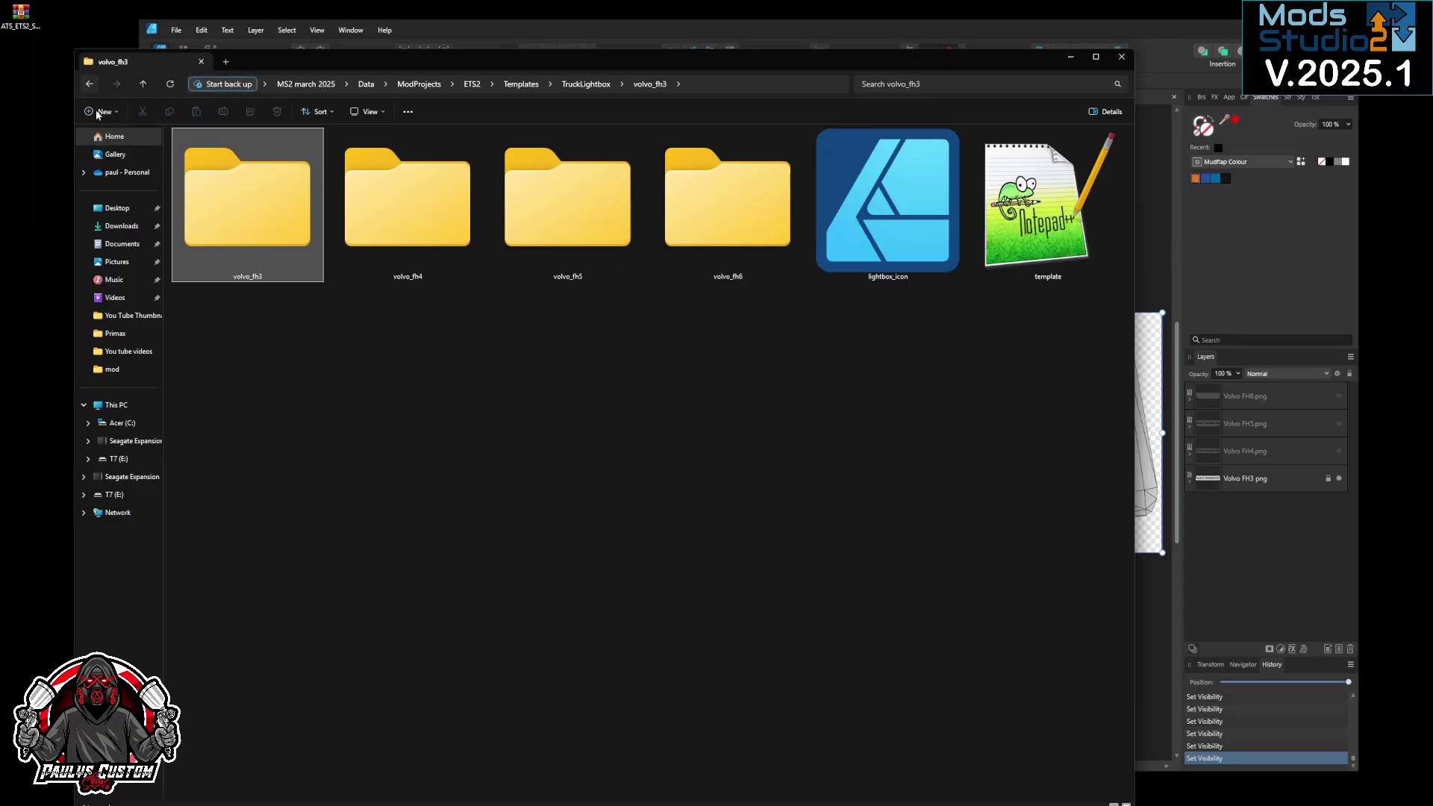
double_click(404, 221)
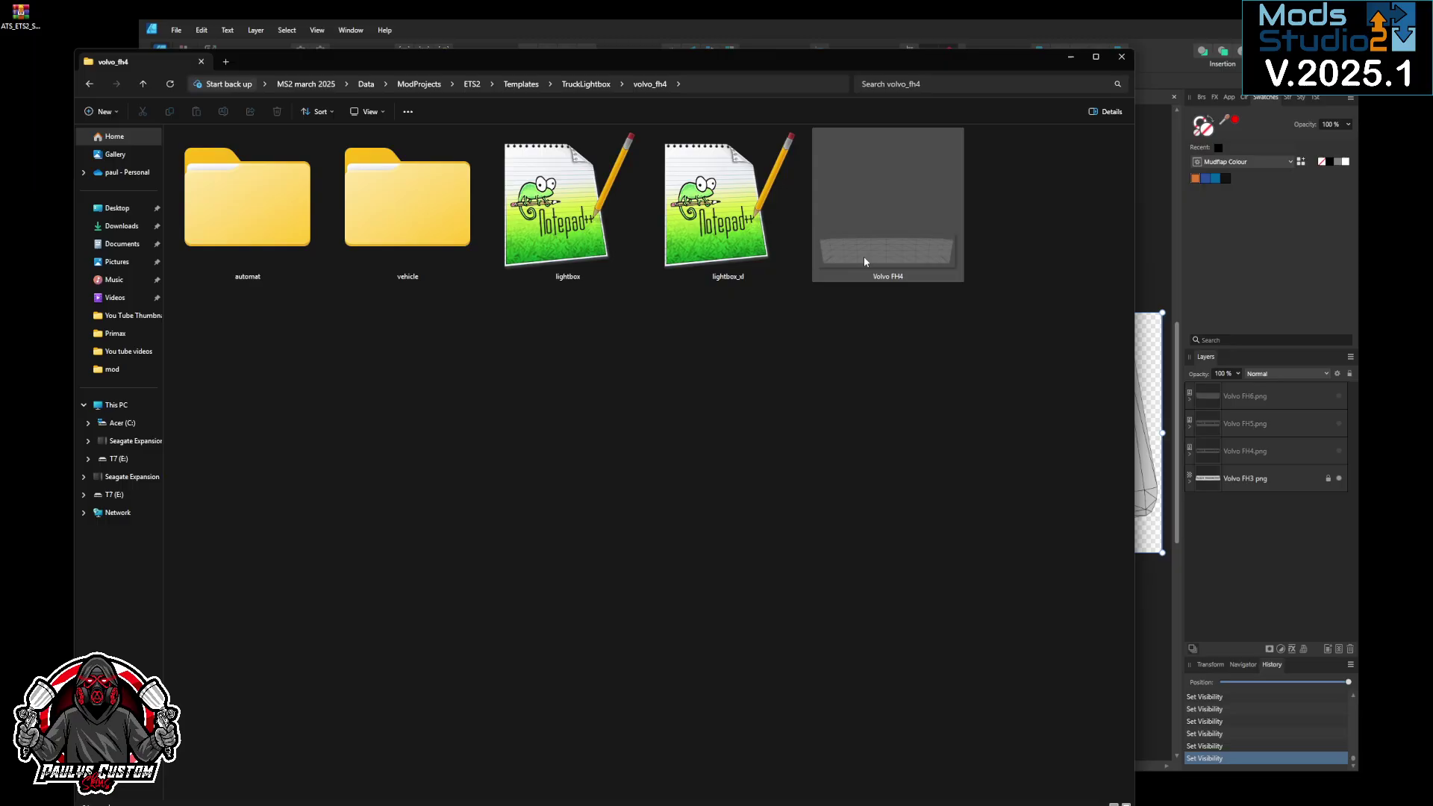
left_click(92, 77)
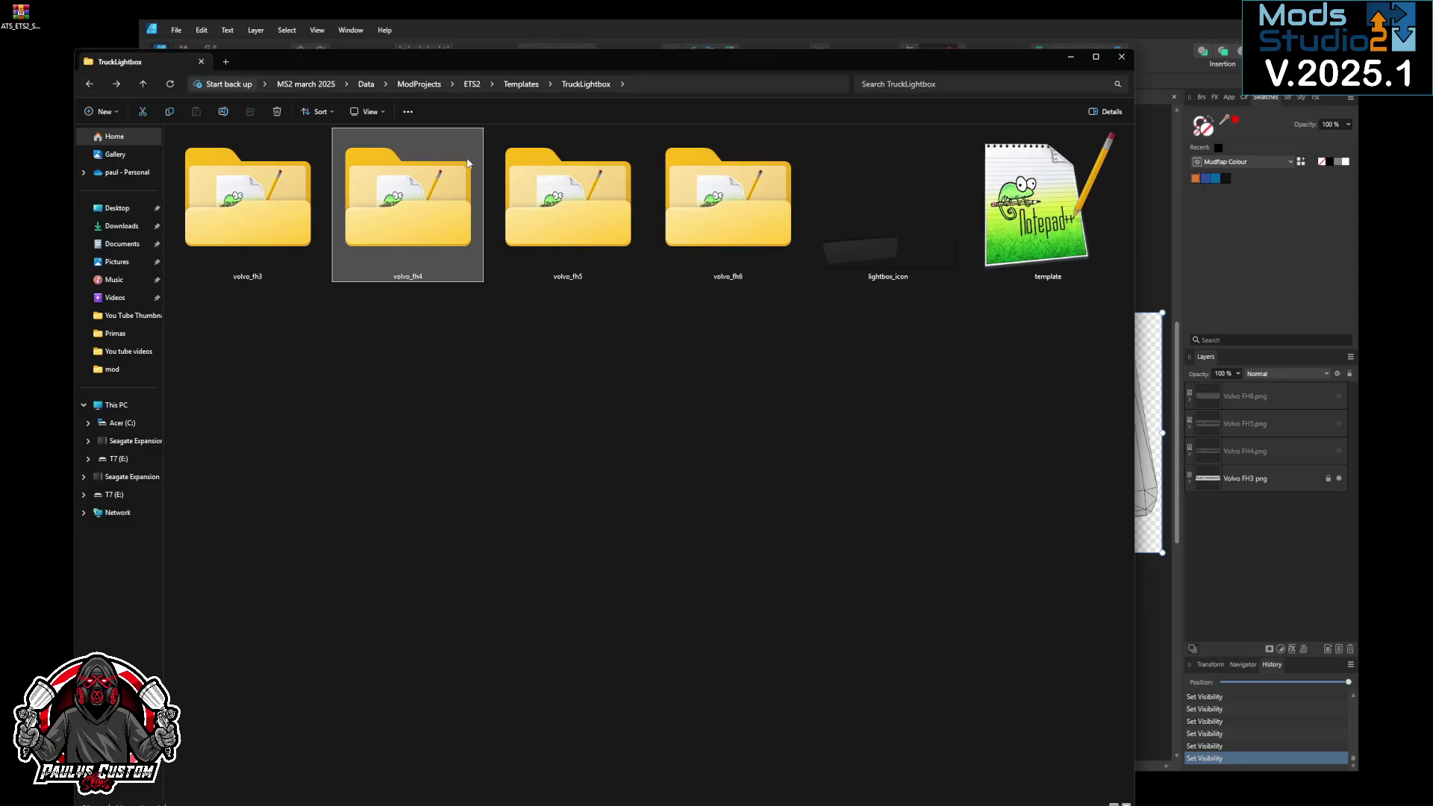
double_click(527, 205)
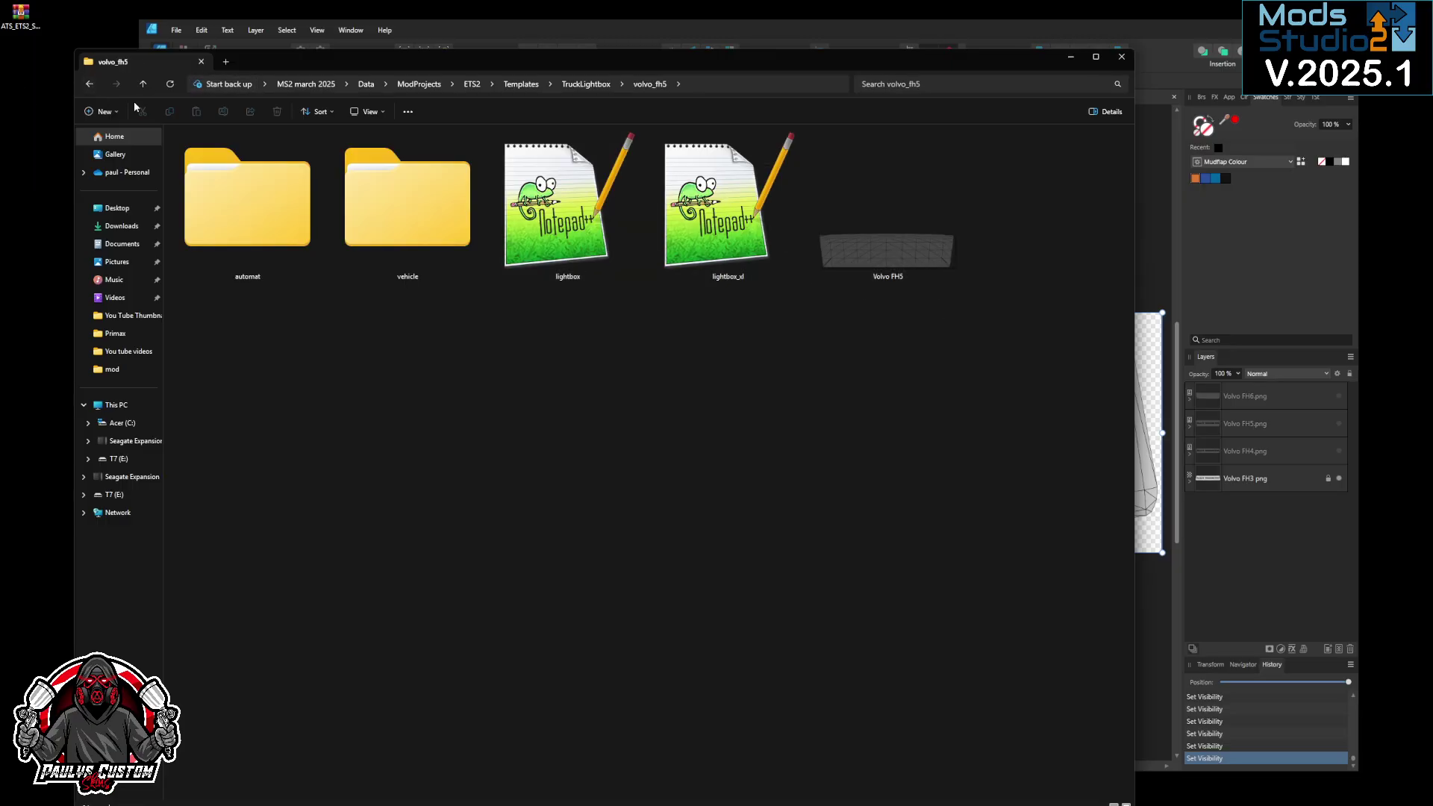
left_click(89, 84)
double_click(693, 205)
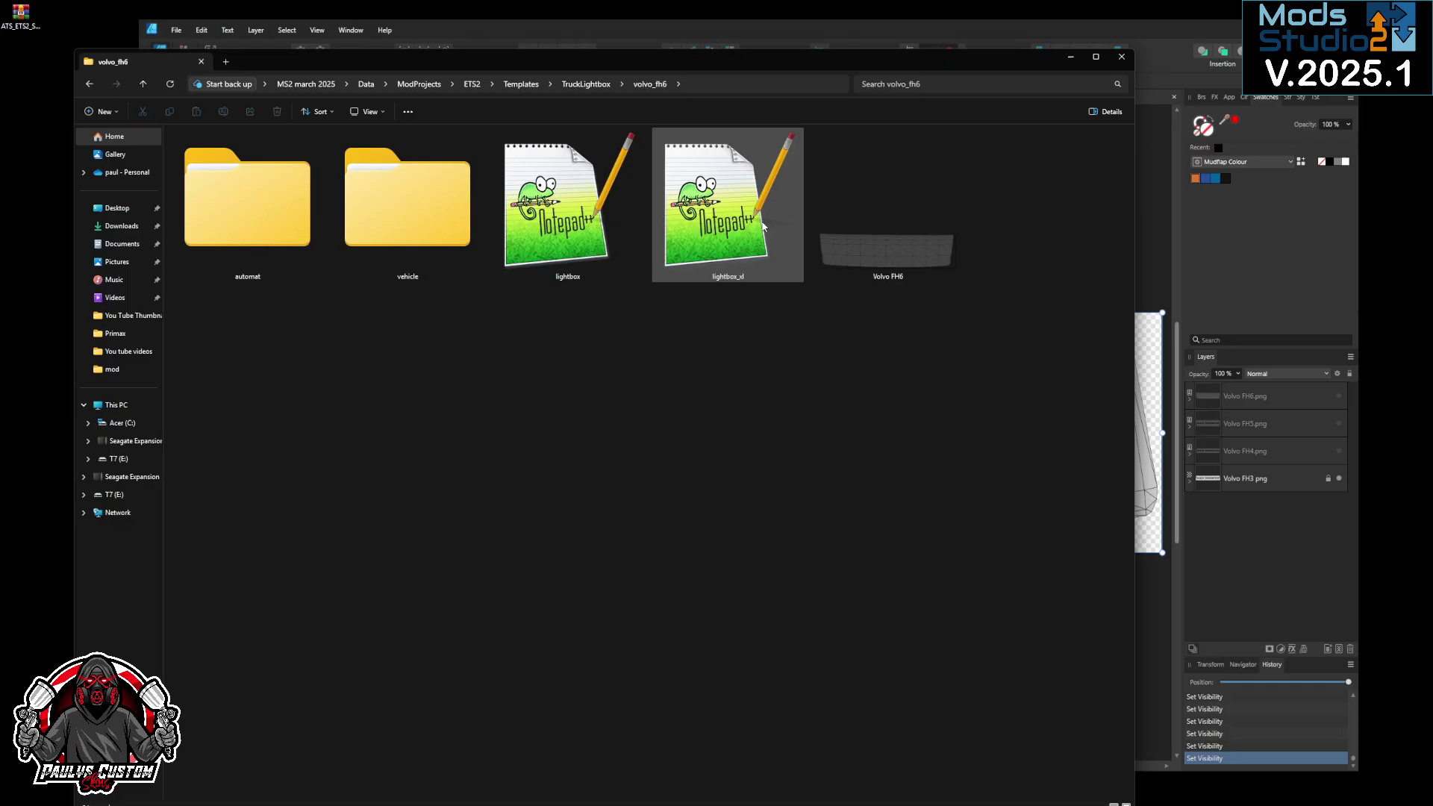
left_click(1072, 57)
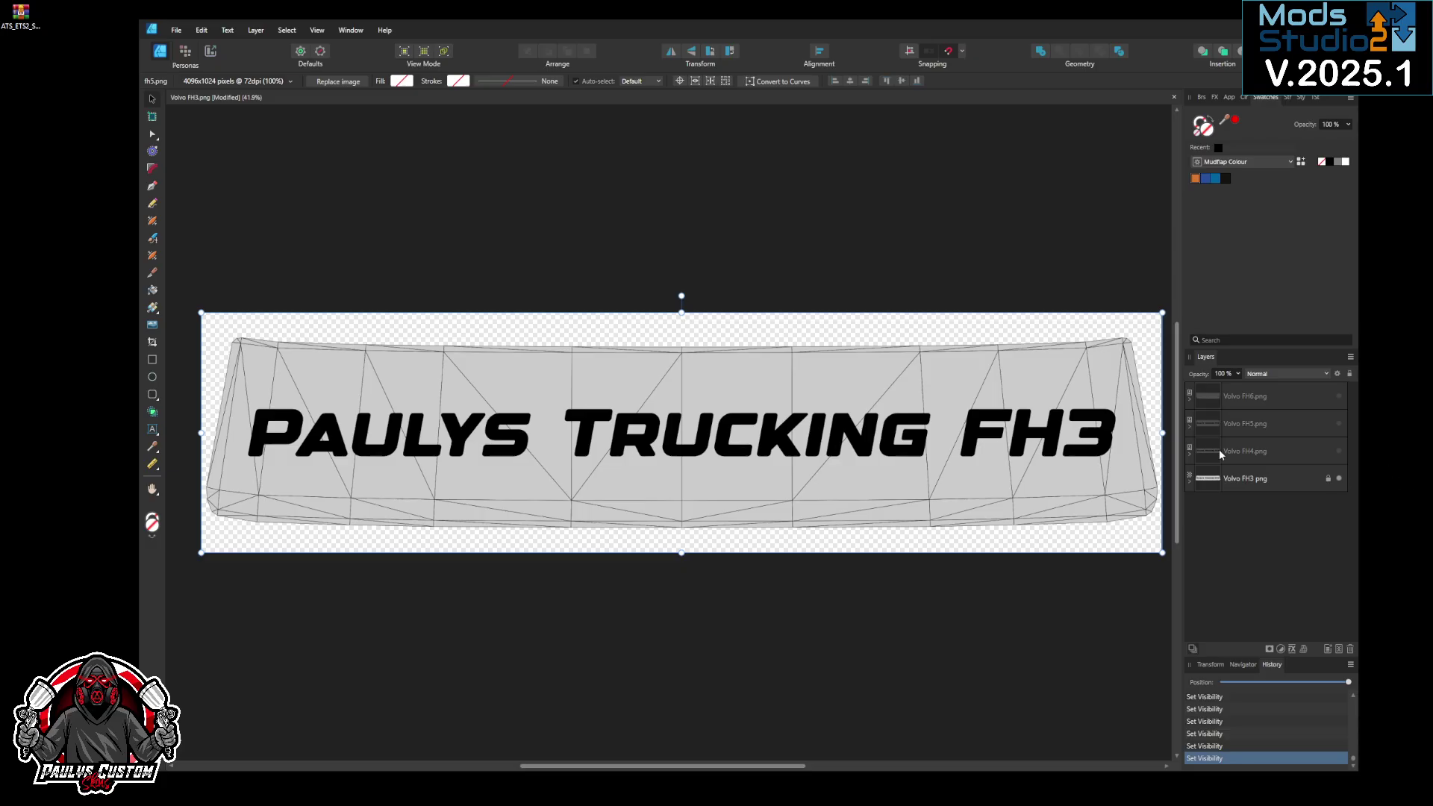
Step: Hide the Volvo FH3, FH4 and FH5 lightbox layers and show the Volvo FH6 layer
left_click(1339, 478)
left_click(1339, 451)
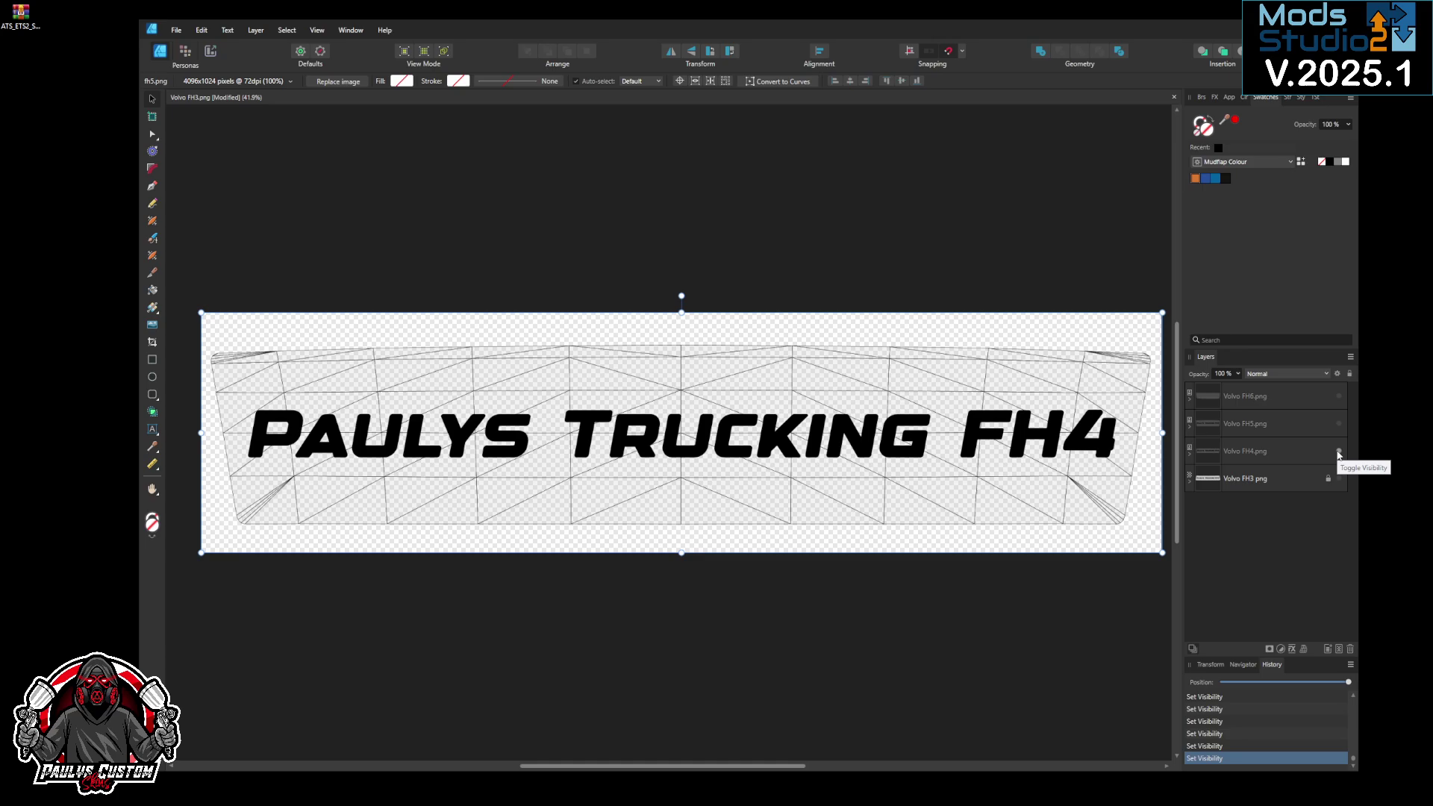
left_click(1339, 452)
left_click(1340, 424)
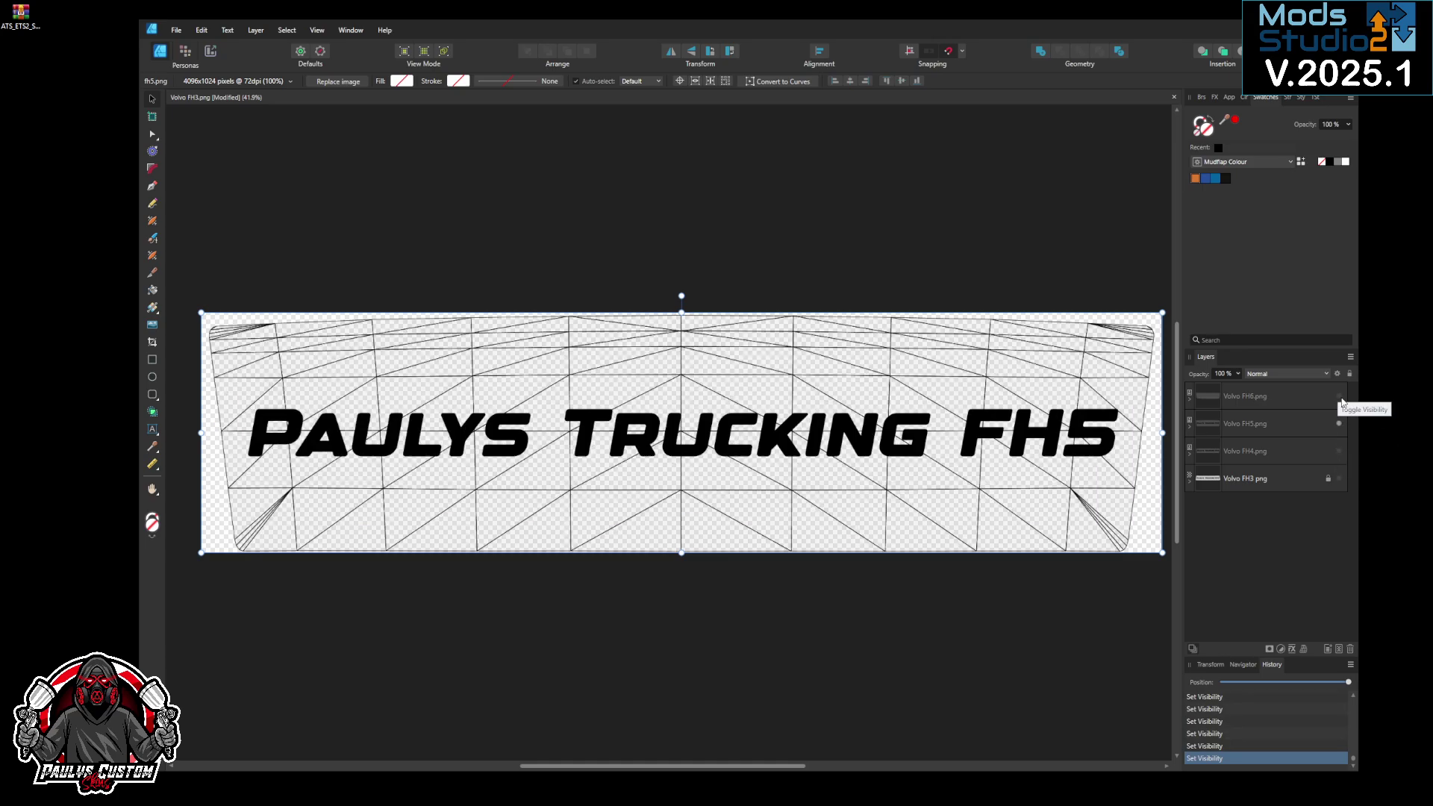
left_click(1339, 395)
left_click(1346, 426)
left_click(1338, 423)
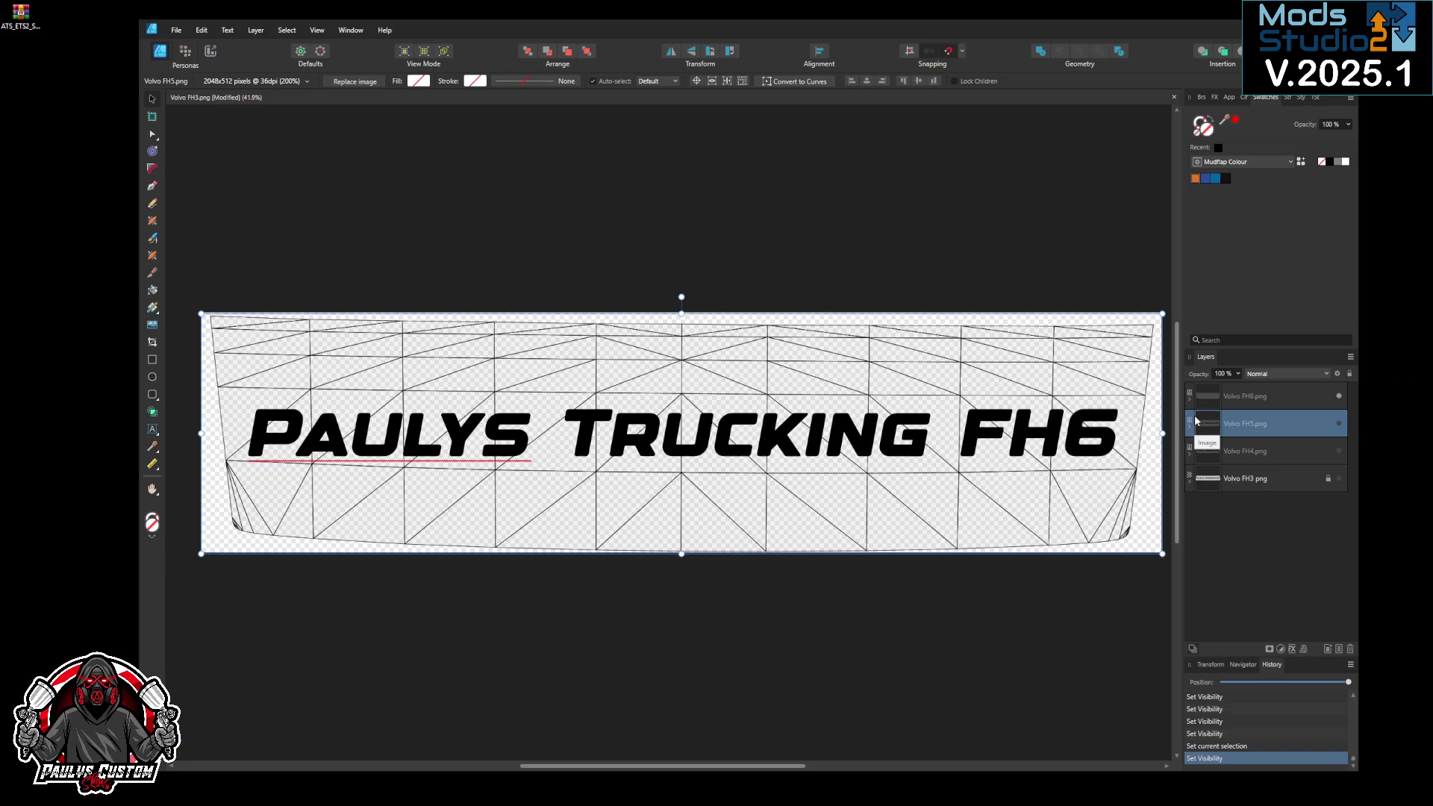
Step: Expand Volvo FH6.png, hide its wireframe, and move the Paulys Trucking FH6 text to the top
left_click(1245, 400)
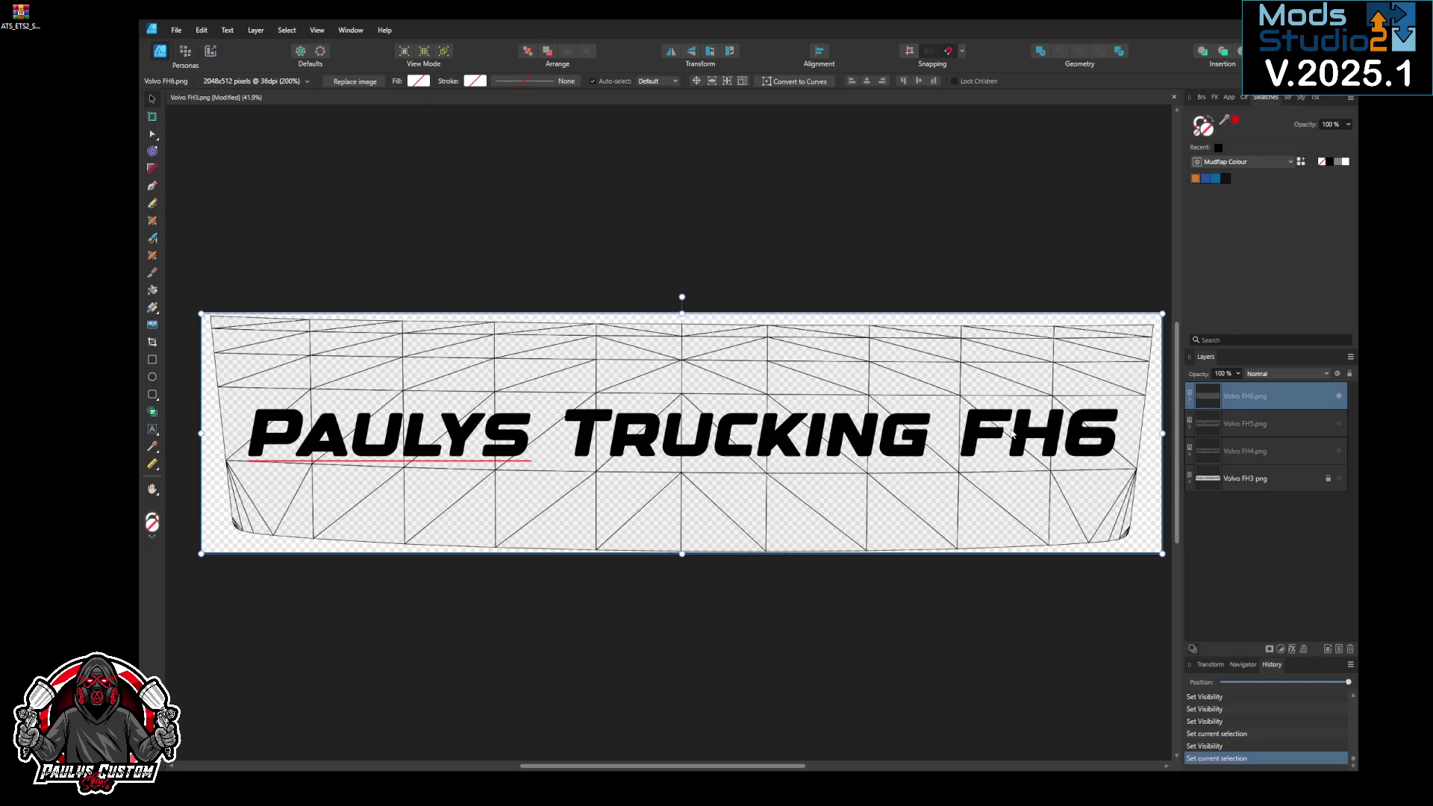
left_click(1191, 403)
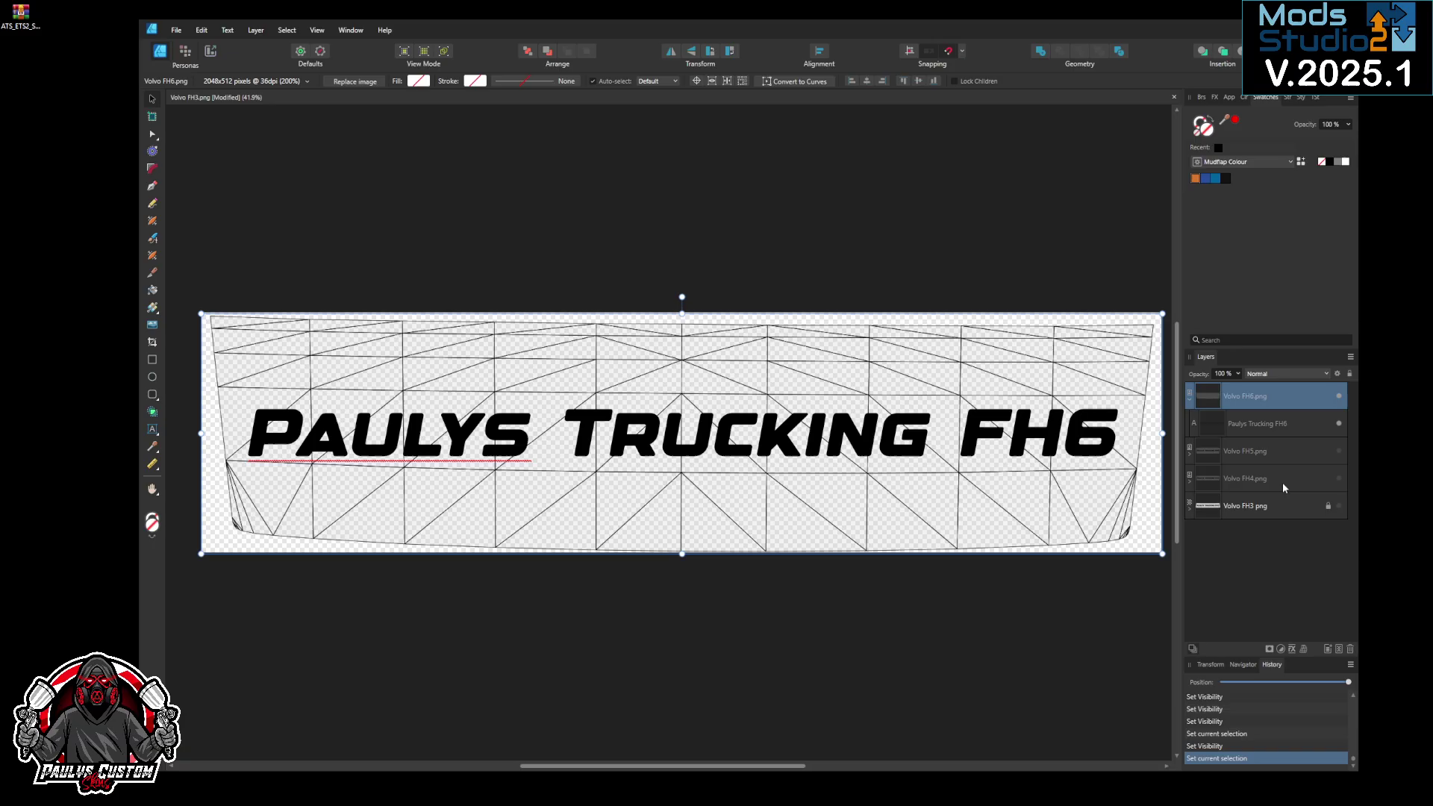
left_click(1340, 395)
left_click(1339, 396)
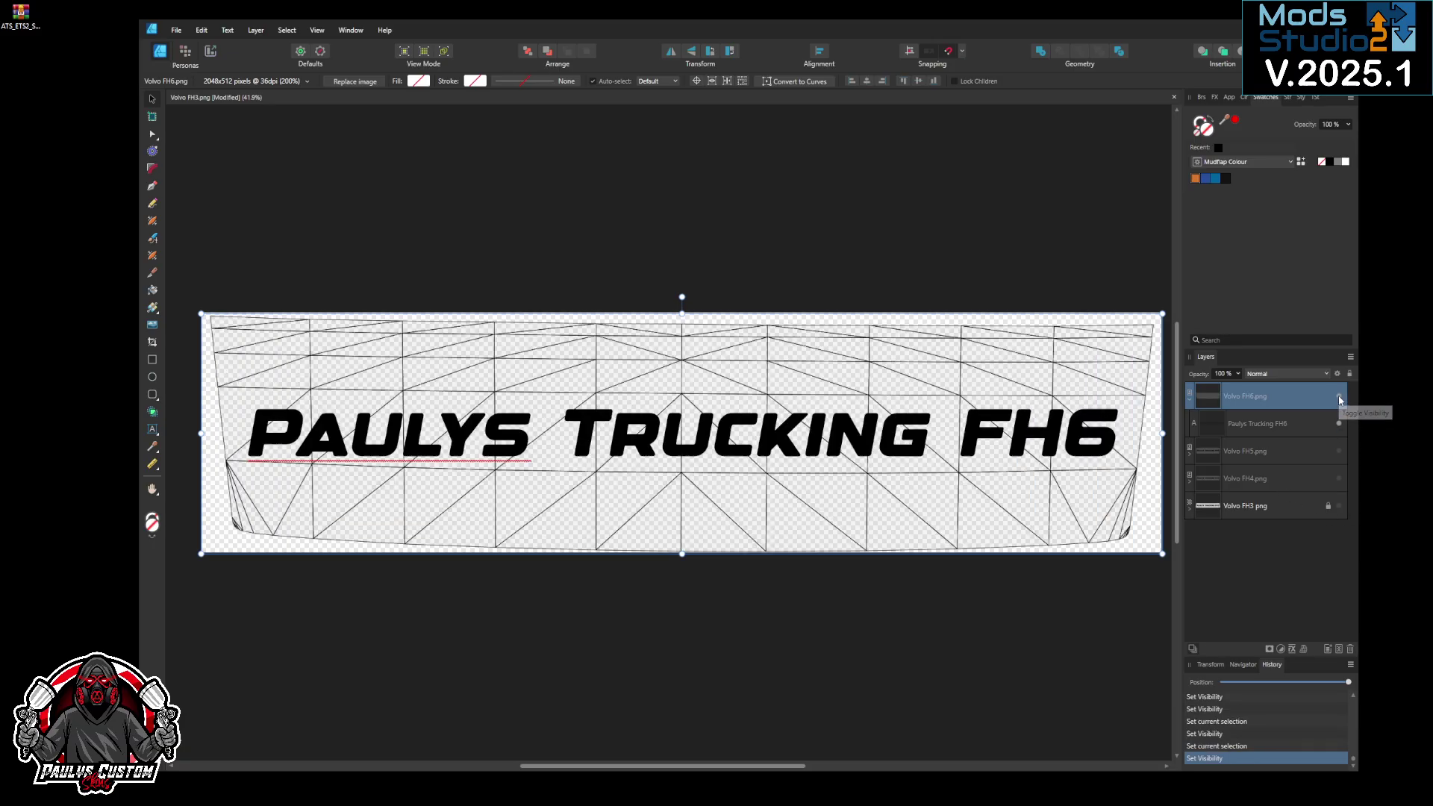
left_click(1269, 424)
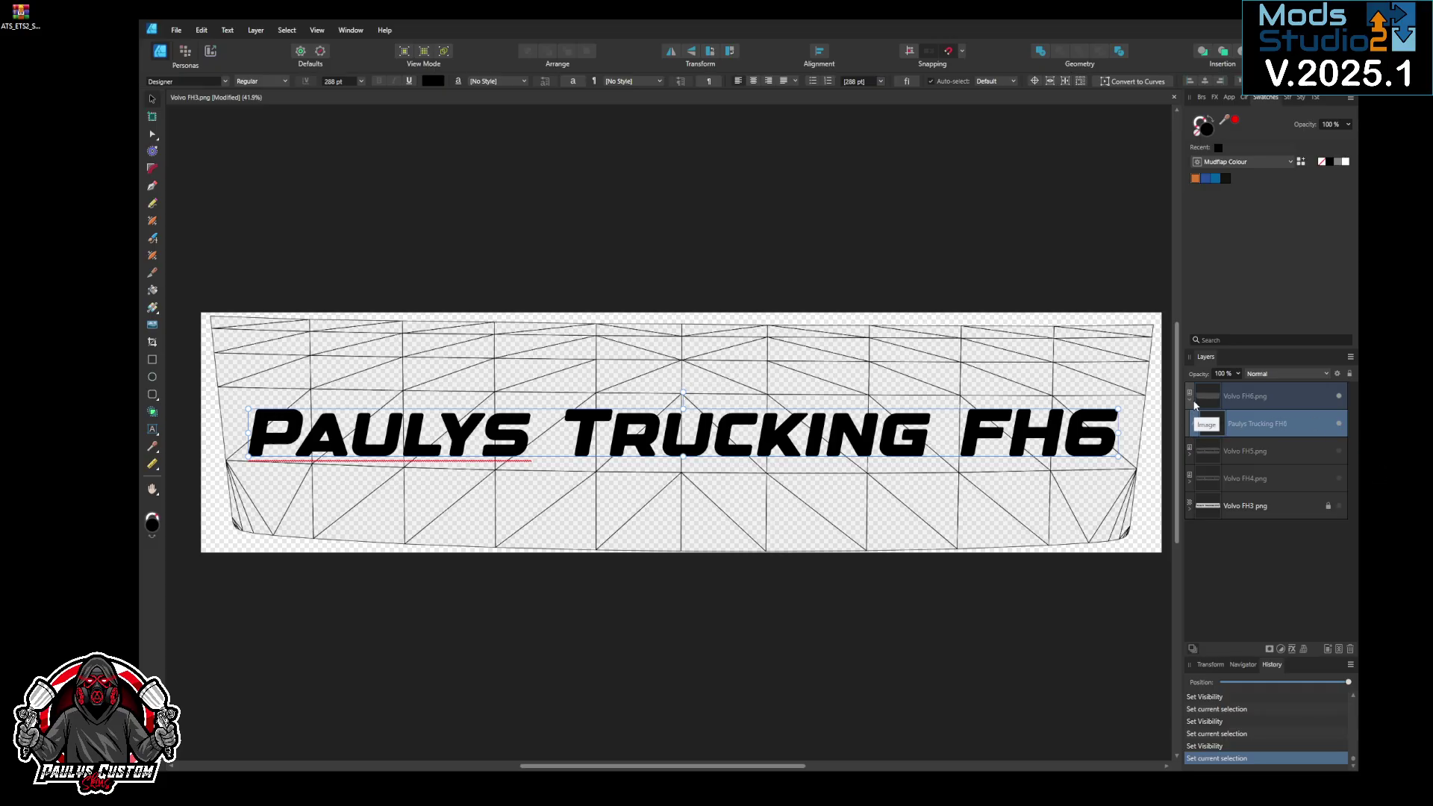
left_click(1338, 396)
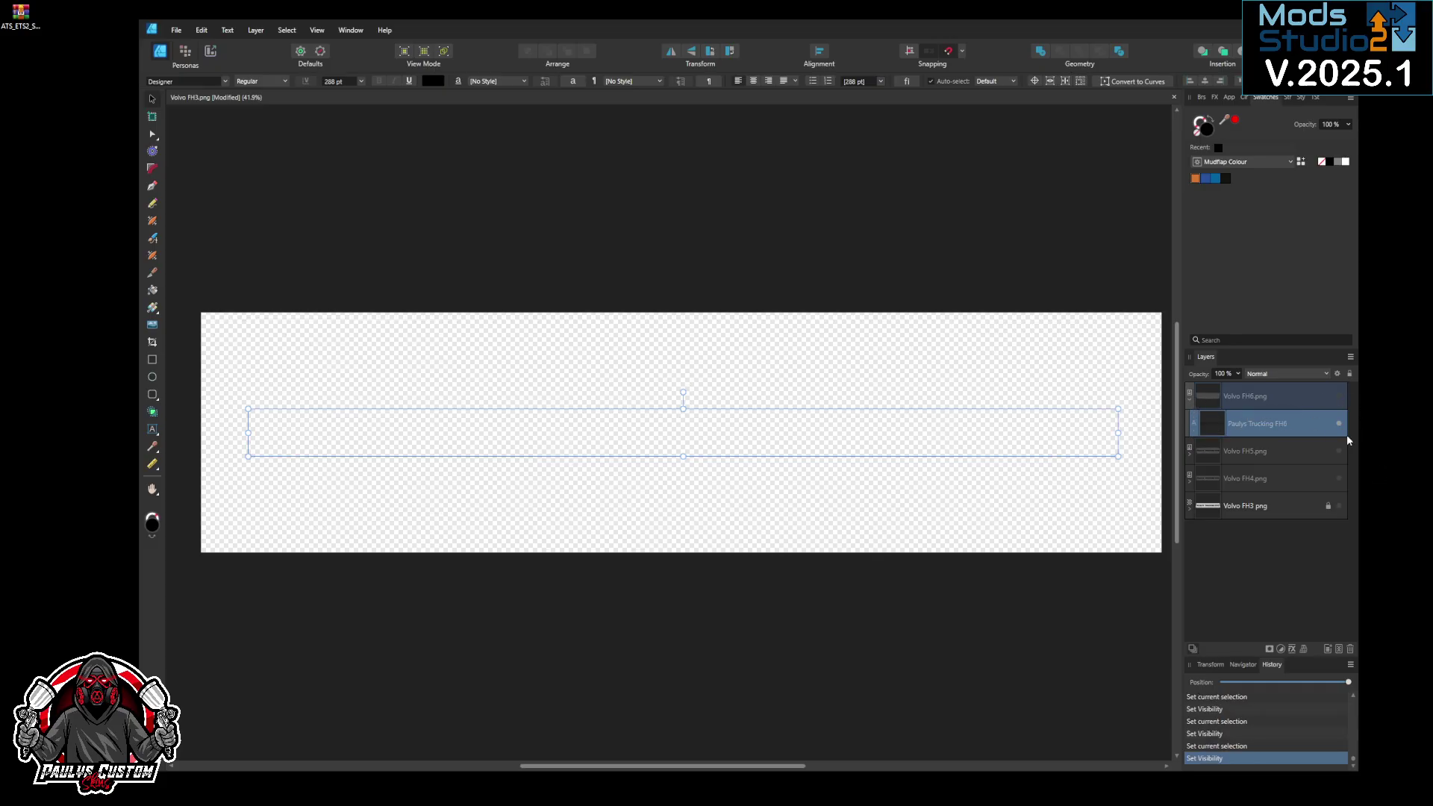
left_click(1339, 424)
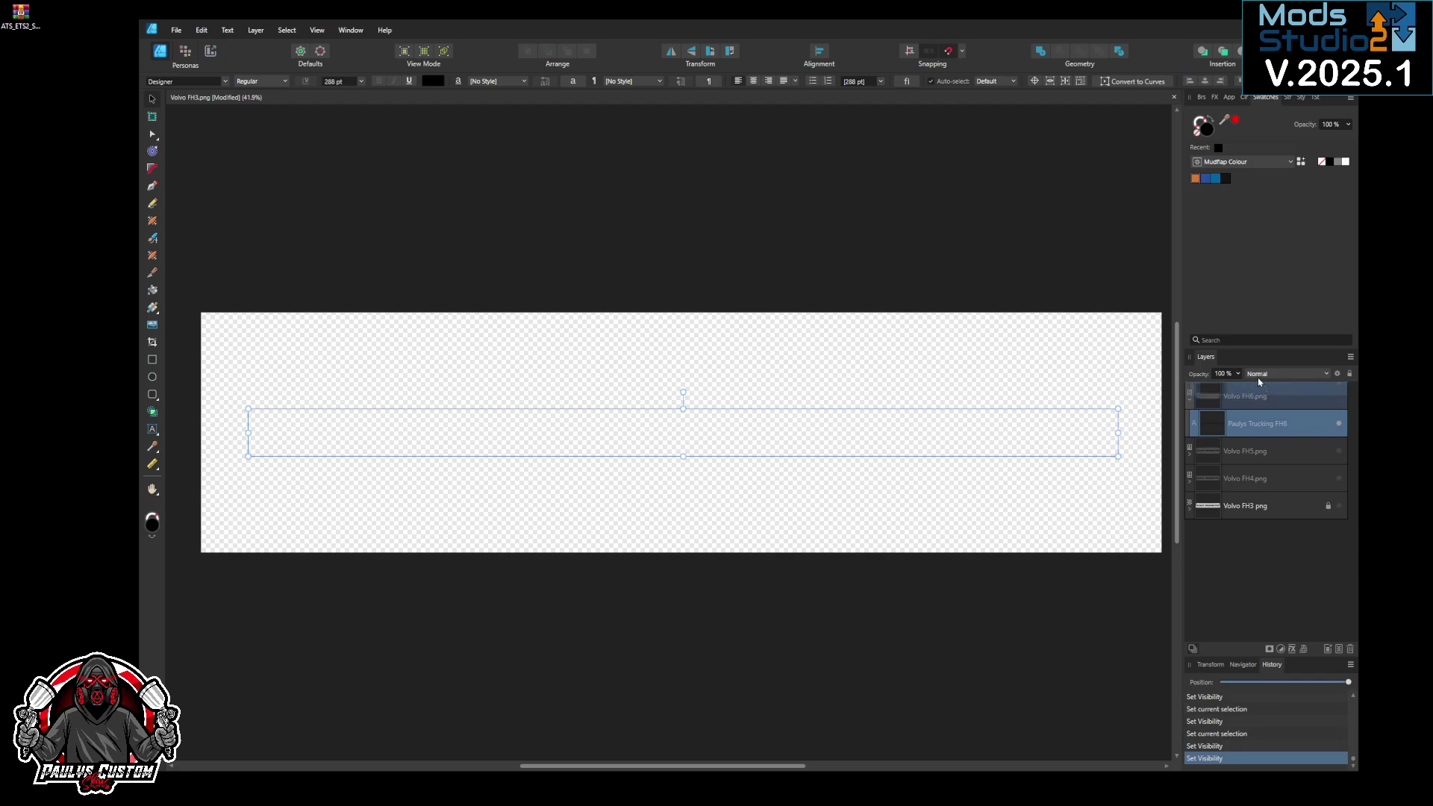
left_click_drag(1258, 379, 1232, 388)
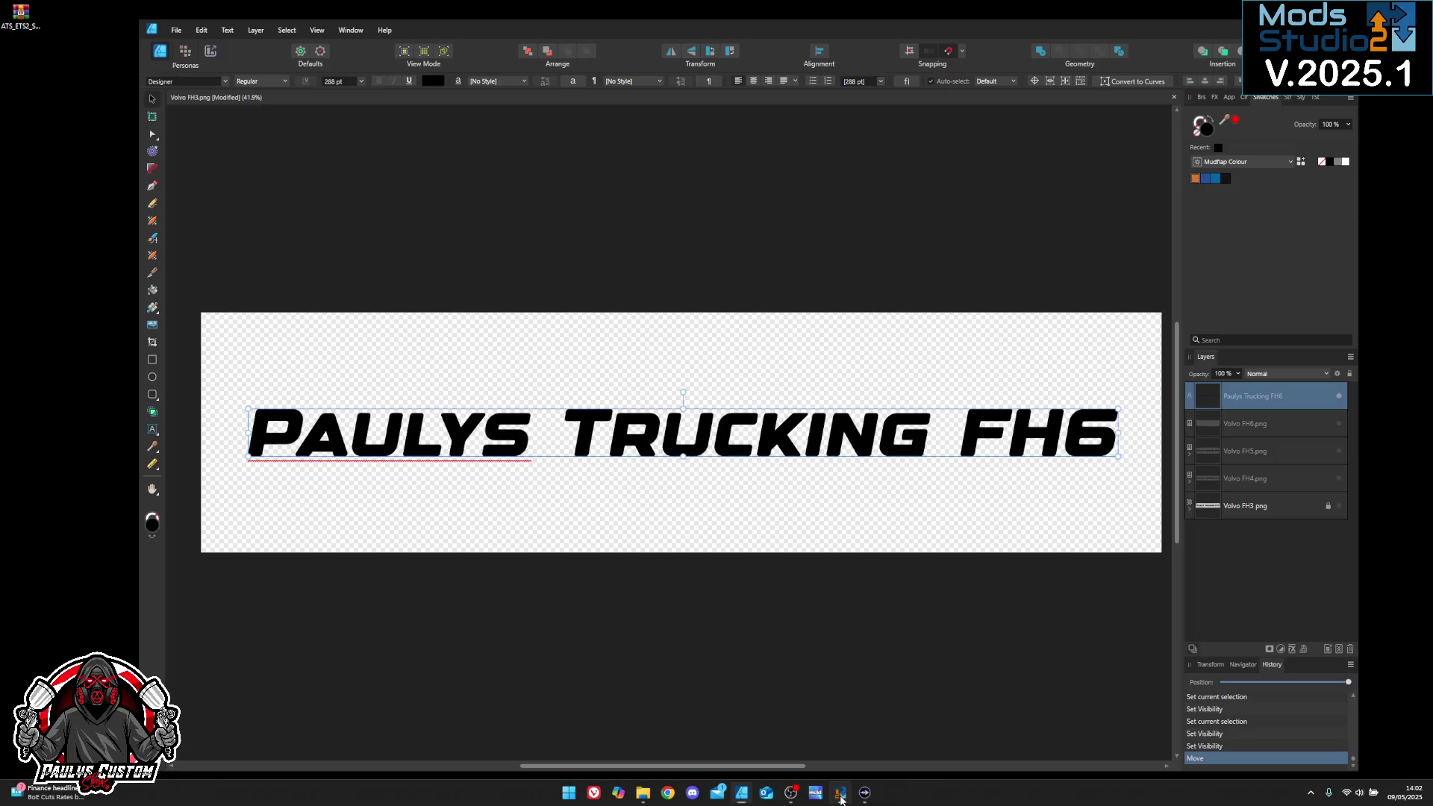
Step: On the Basic tab, enter internal name fh3 and name FH3 lightbox, with price 1 and unlock level 1
left_click(842, 799)
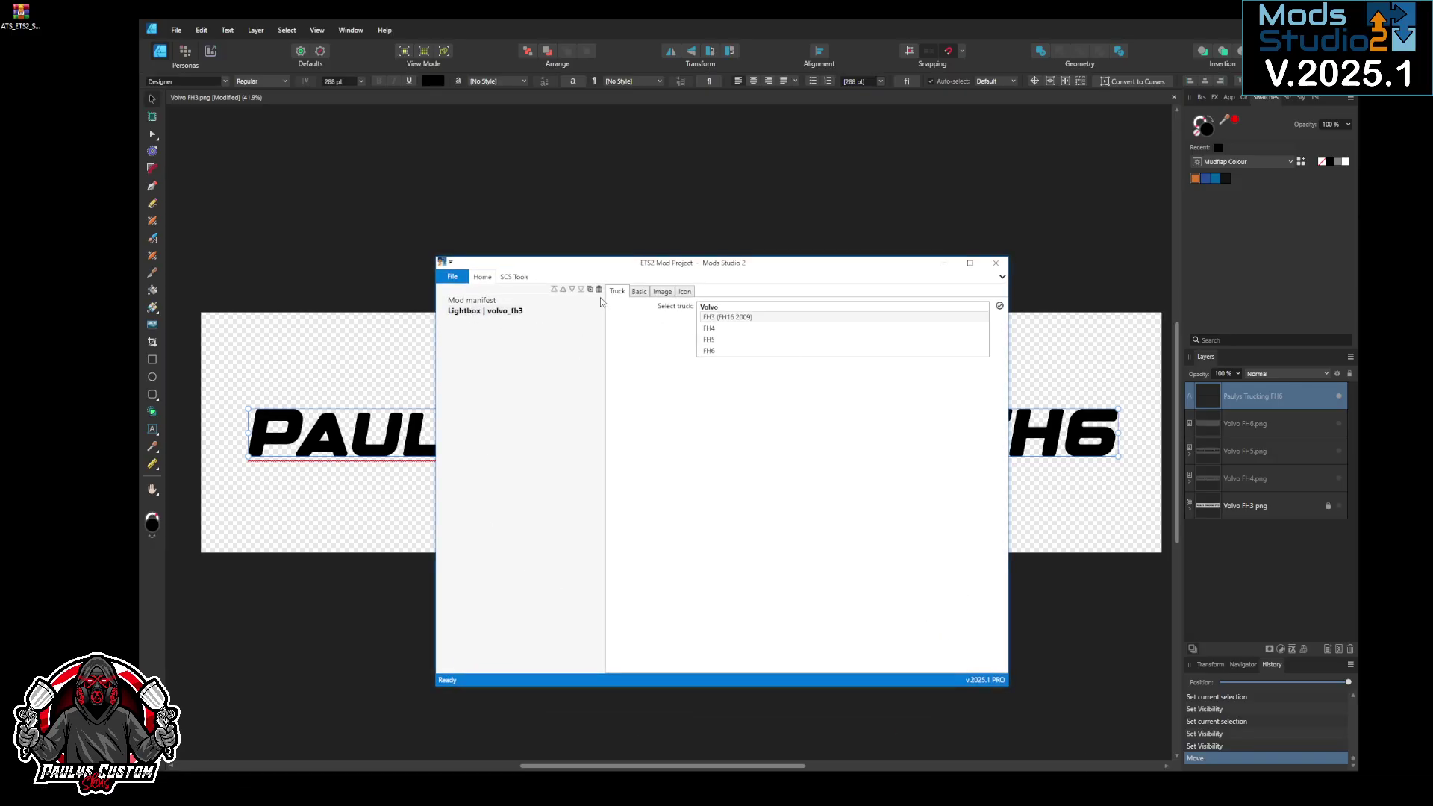
left_click(638, 292)
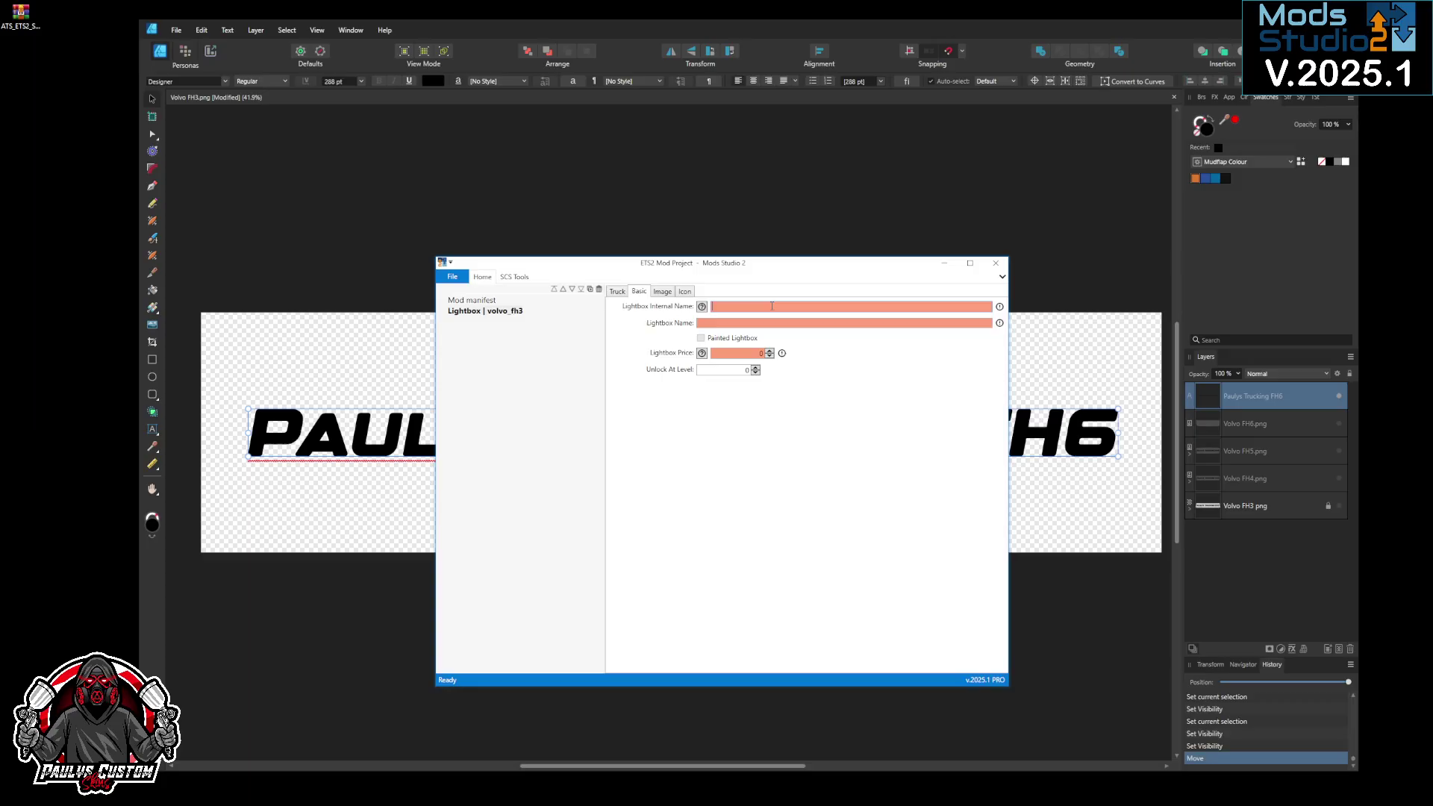
left_click(1097, 538)
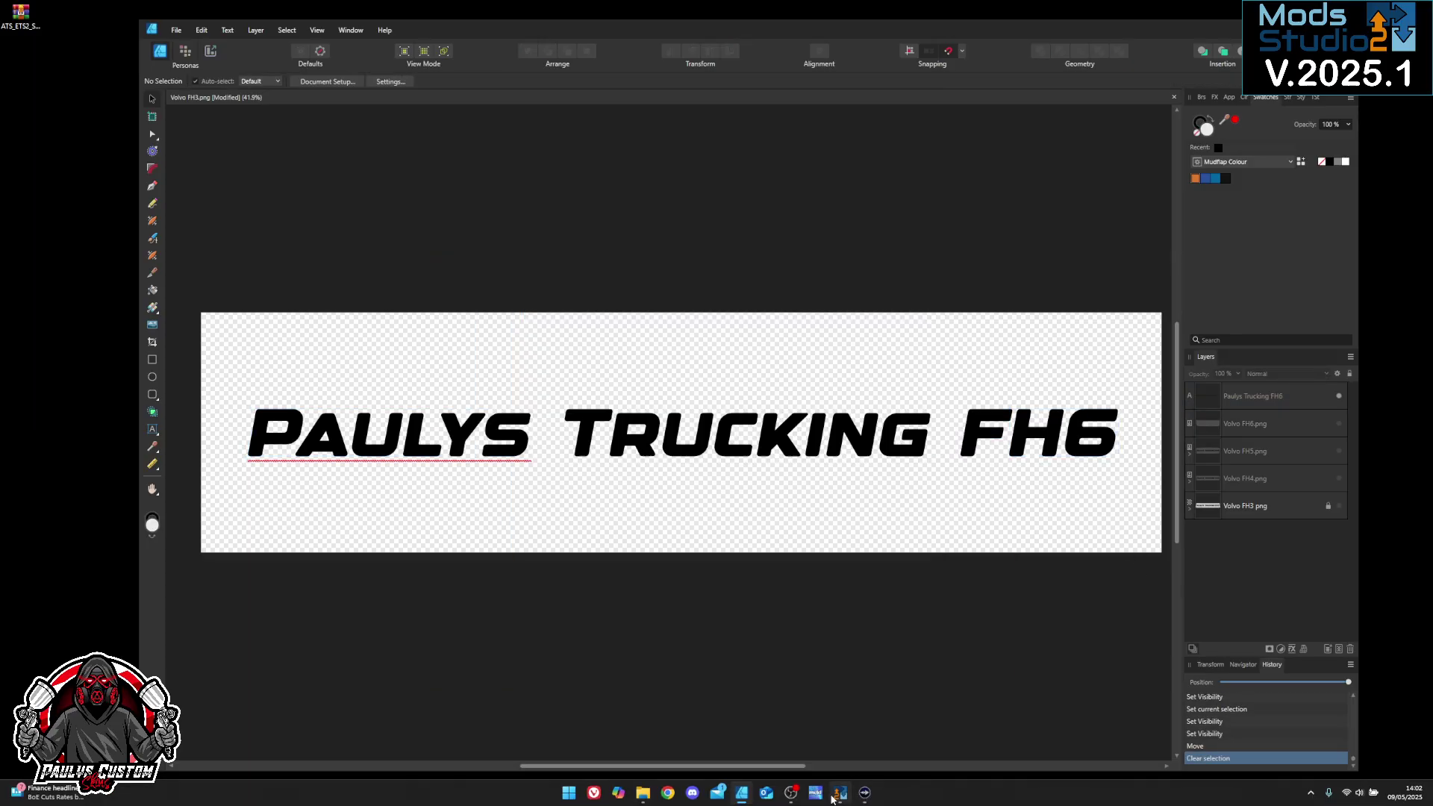
left_click(841, 793)
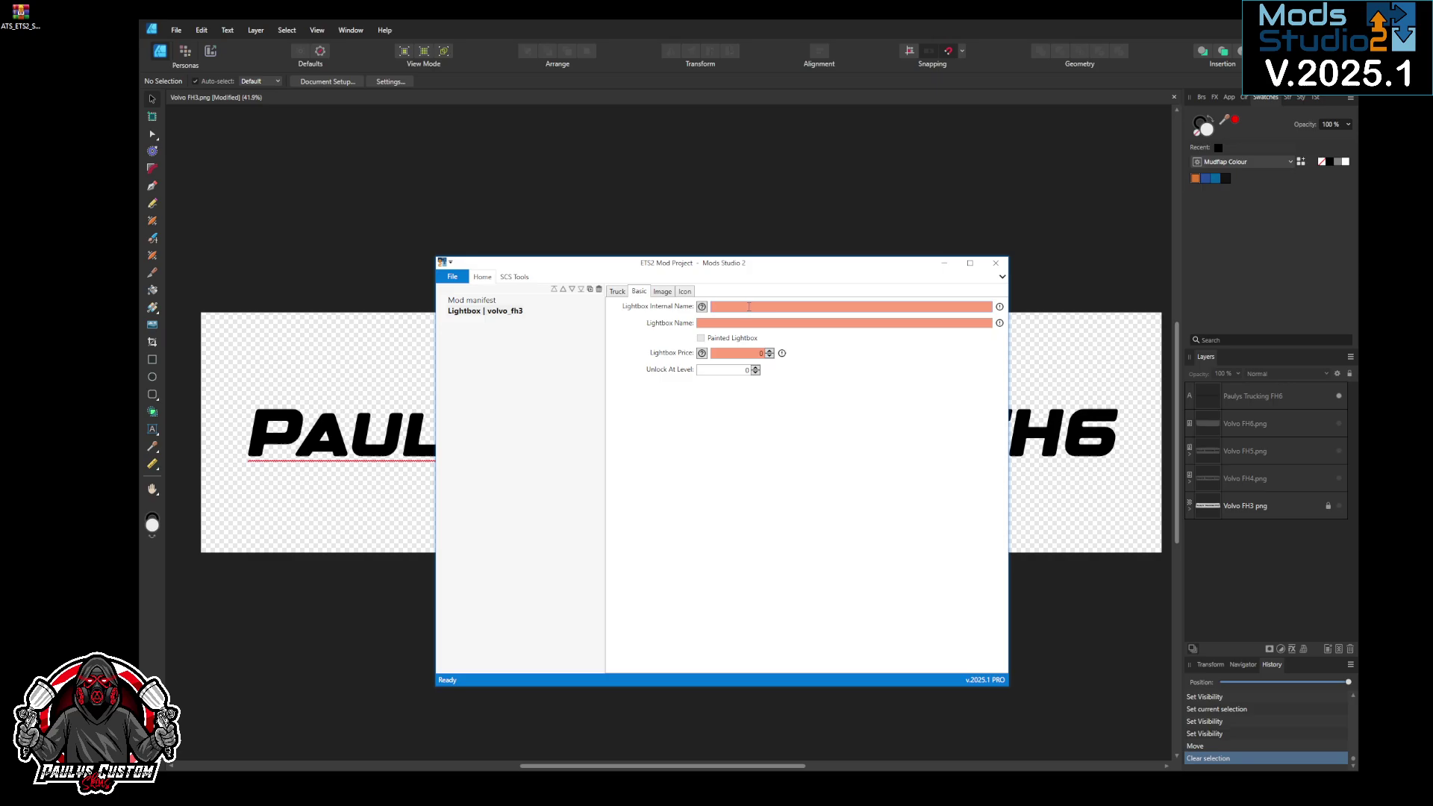
type("fh3")
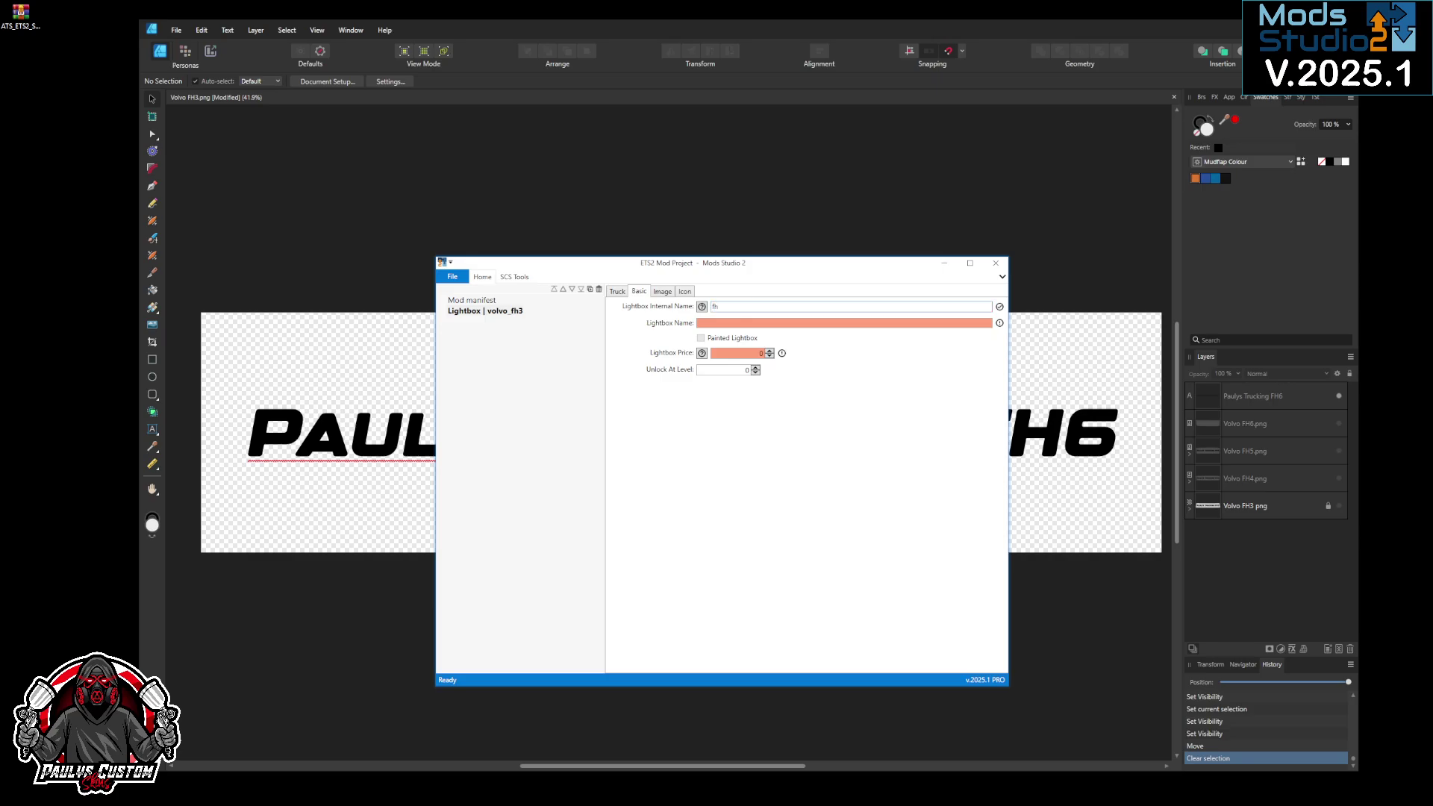
left_click(764, 320)
type("FH3")
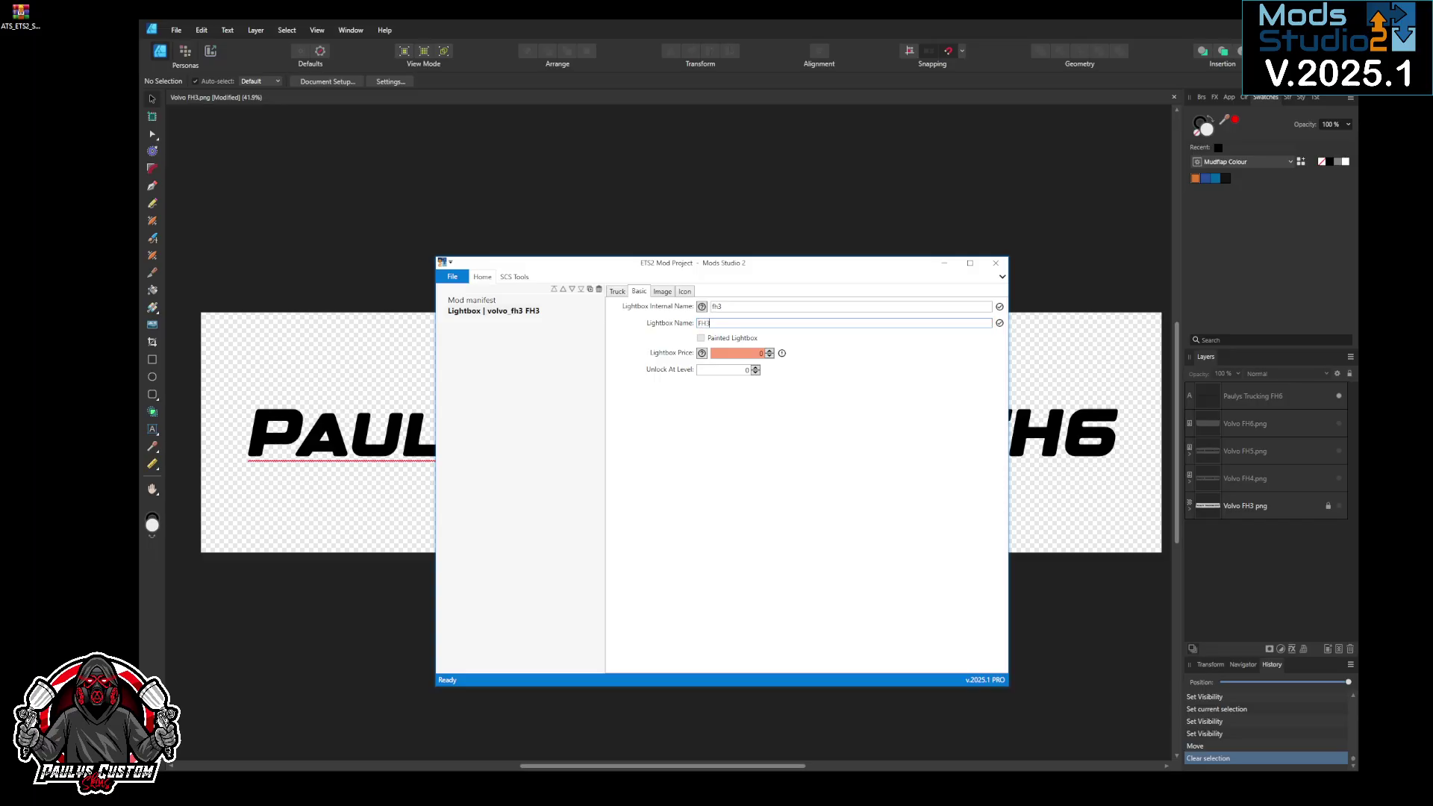
type(" lightbox")
left_click(770, 351)
left_click(756, 368)
Step: Load fh3.png from the You Tube Thumbnails folder as the FH3 lightbox image and use the default icon
left_click(661, 292)
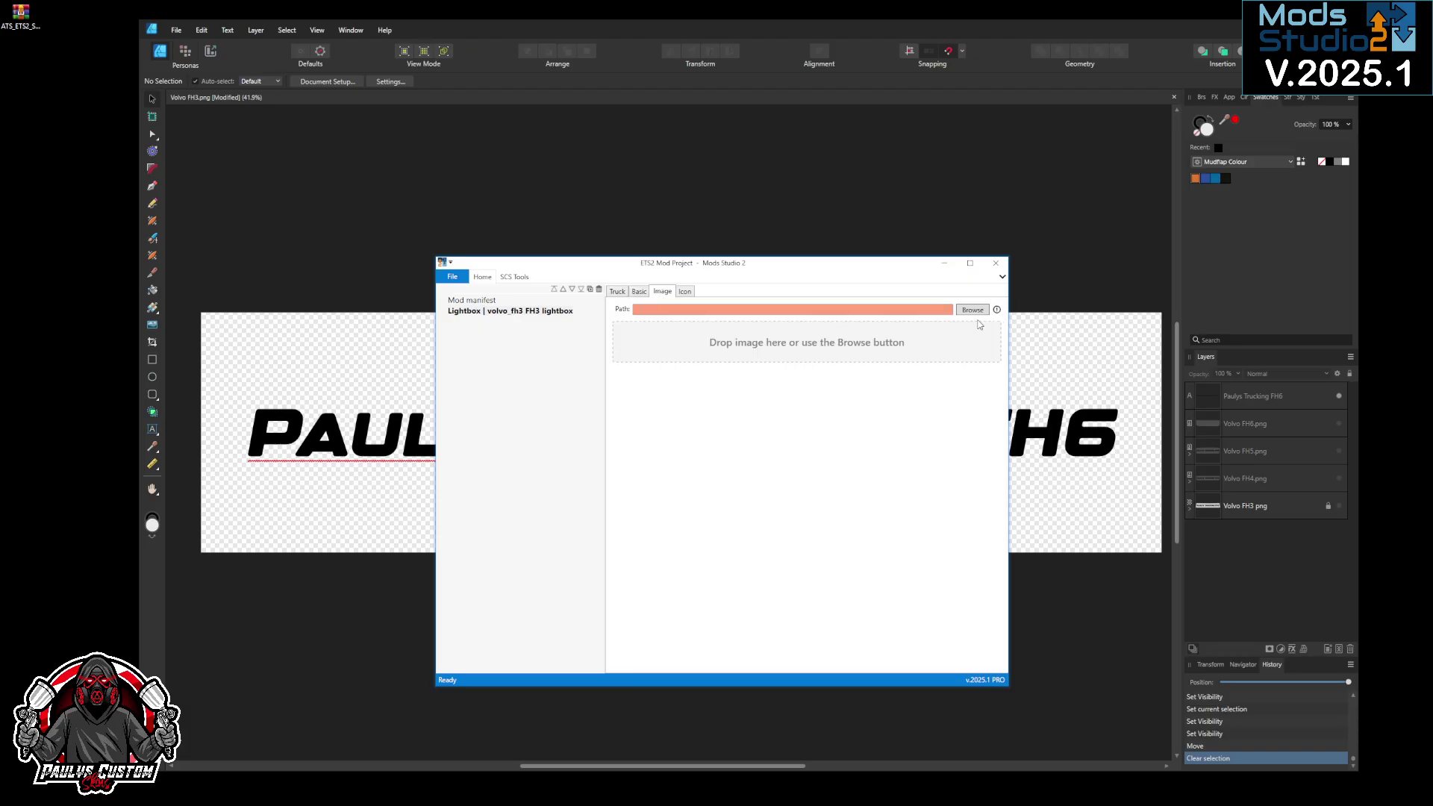
left_click(639, 291)
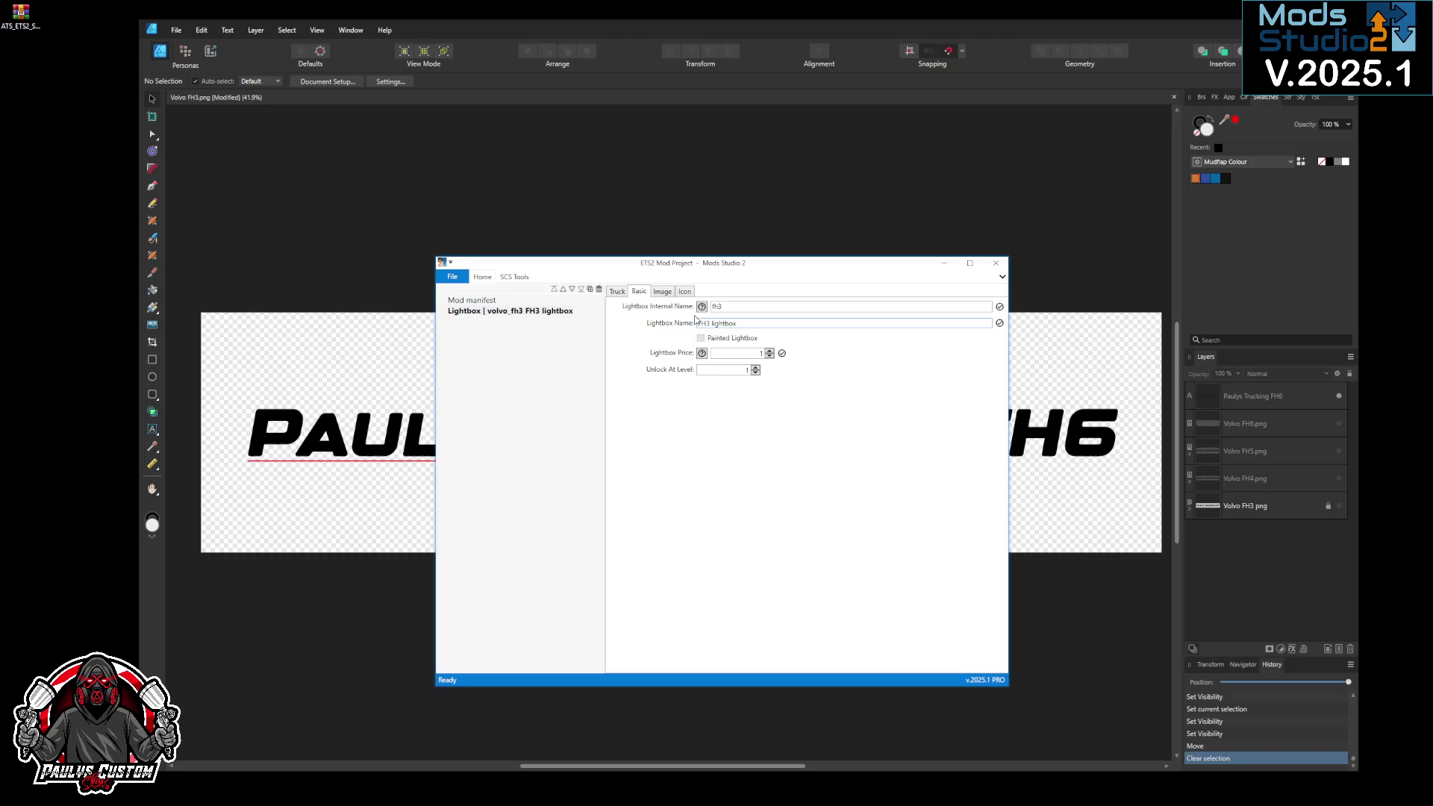
left_click(664, 292)
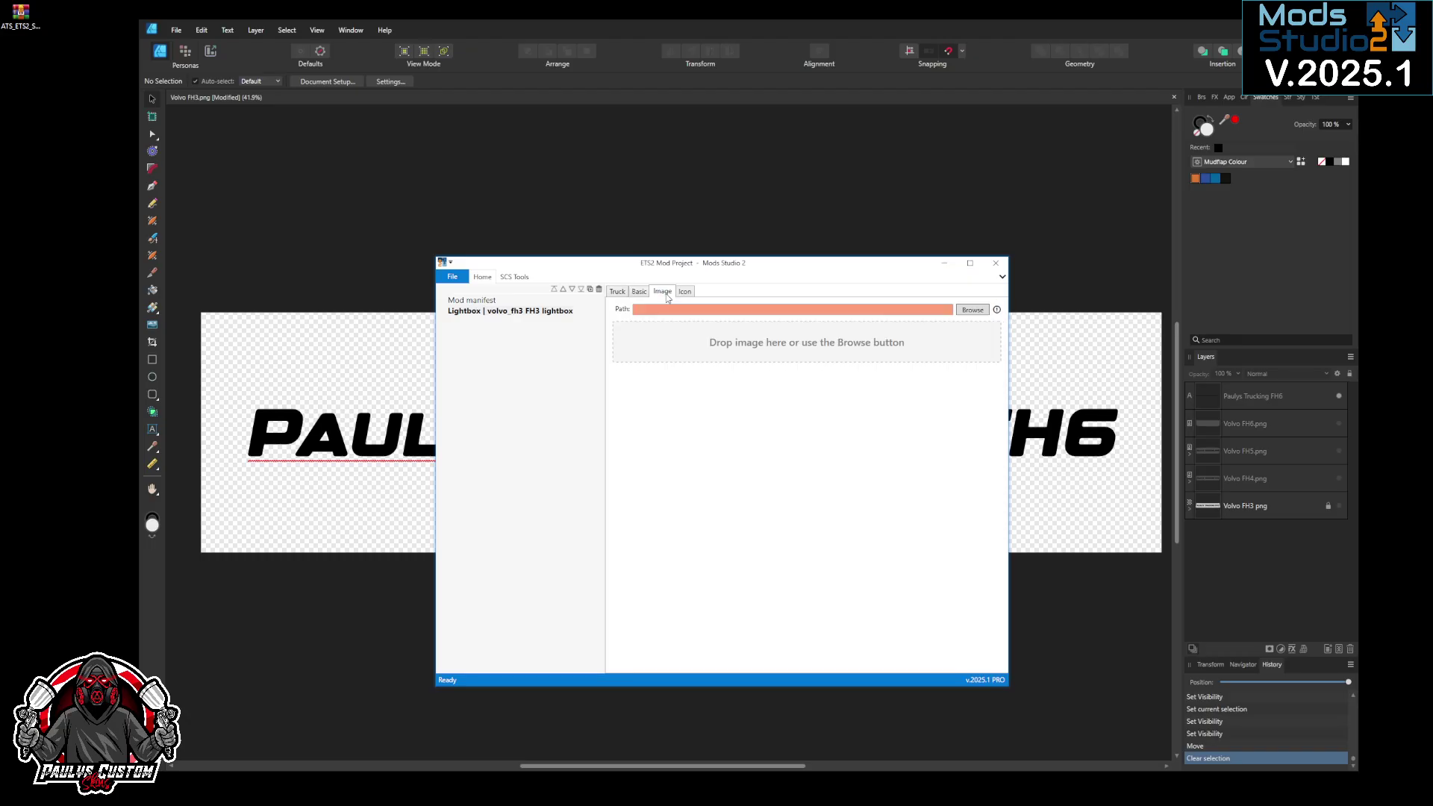
left_click(975, 313)
left_click(489, 503)
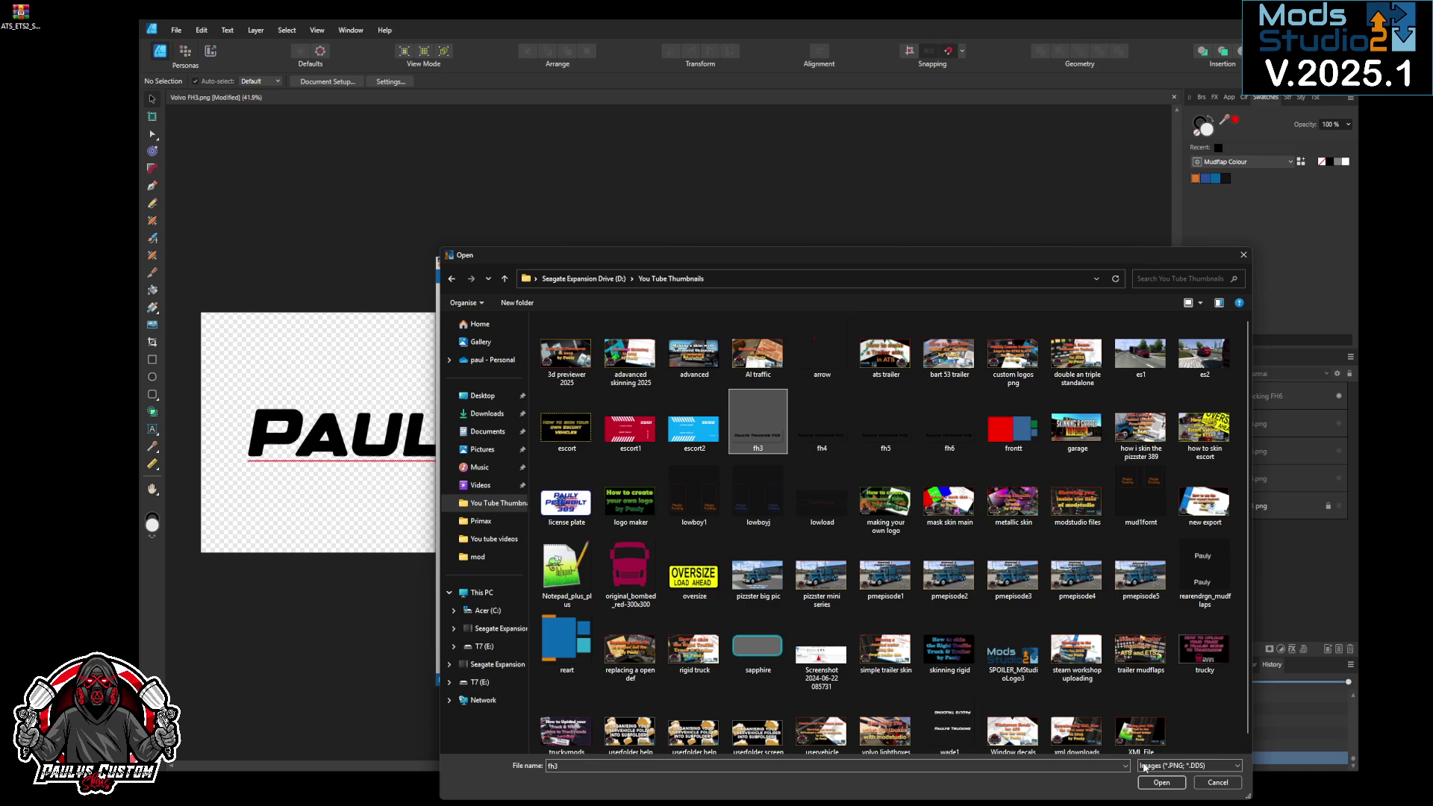
double_click(756, 432)
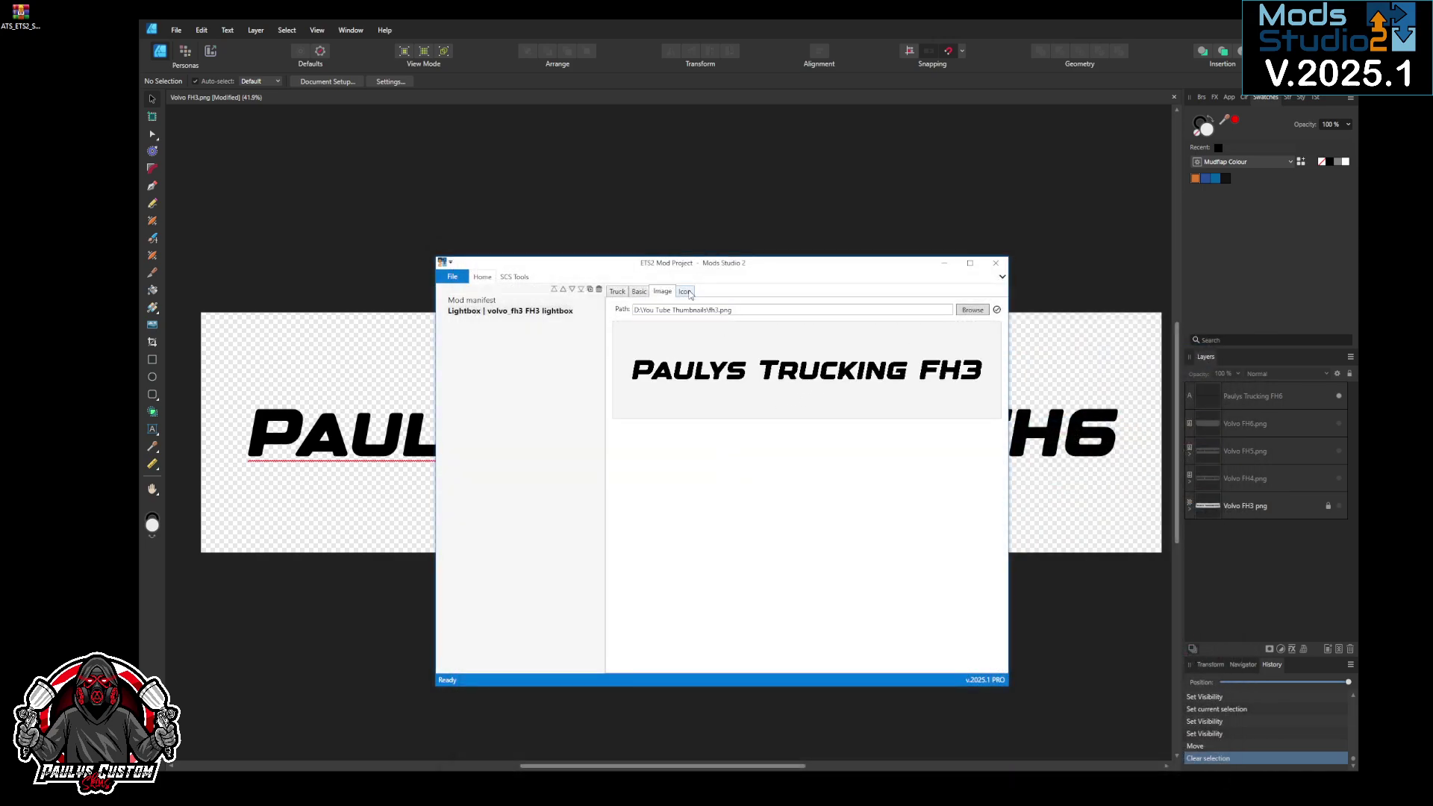
left_click(685, 291)
left_click(967, 310)
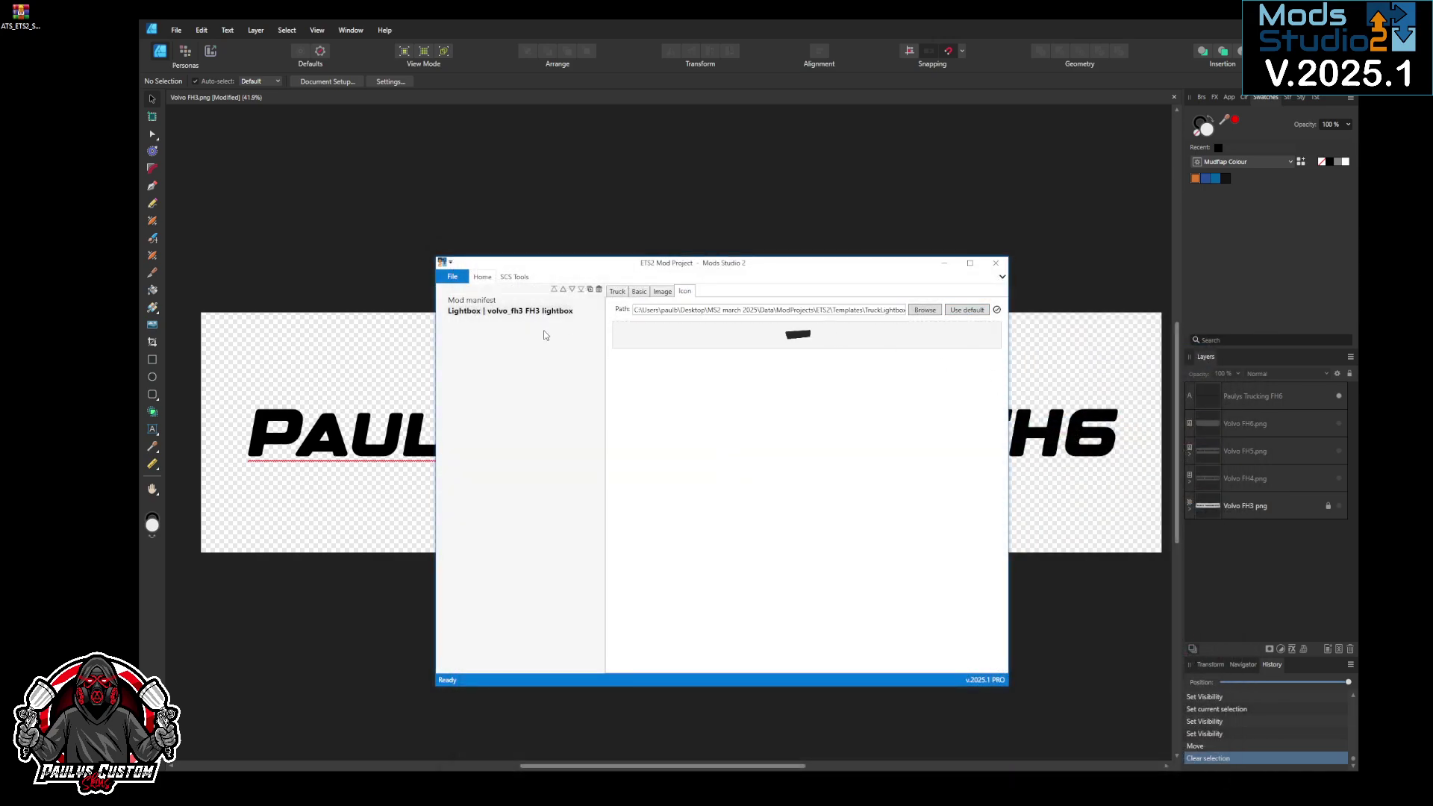
Step: Add a new Truck lightbox template item set to the Volvo FH4
left_click(483, 277)
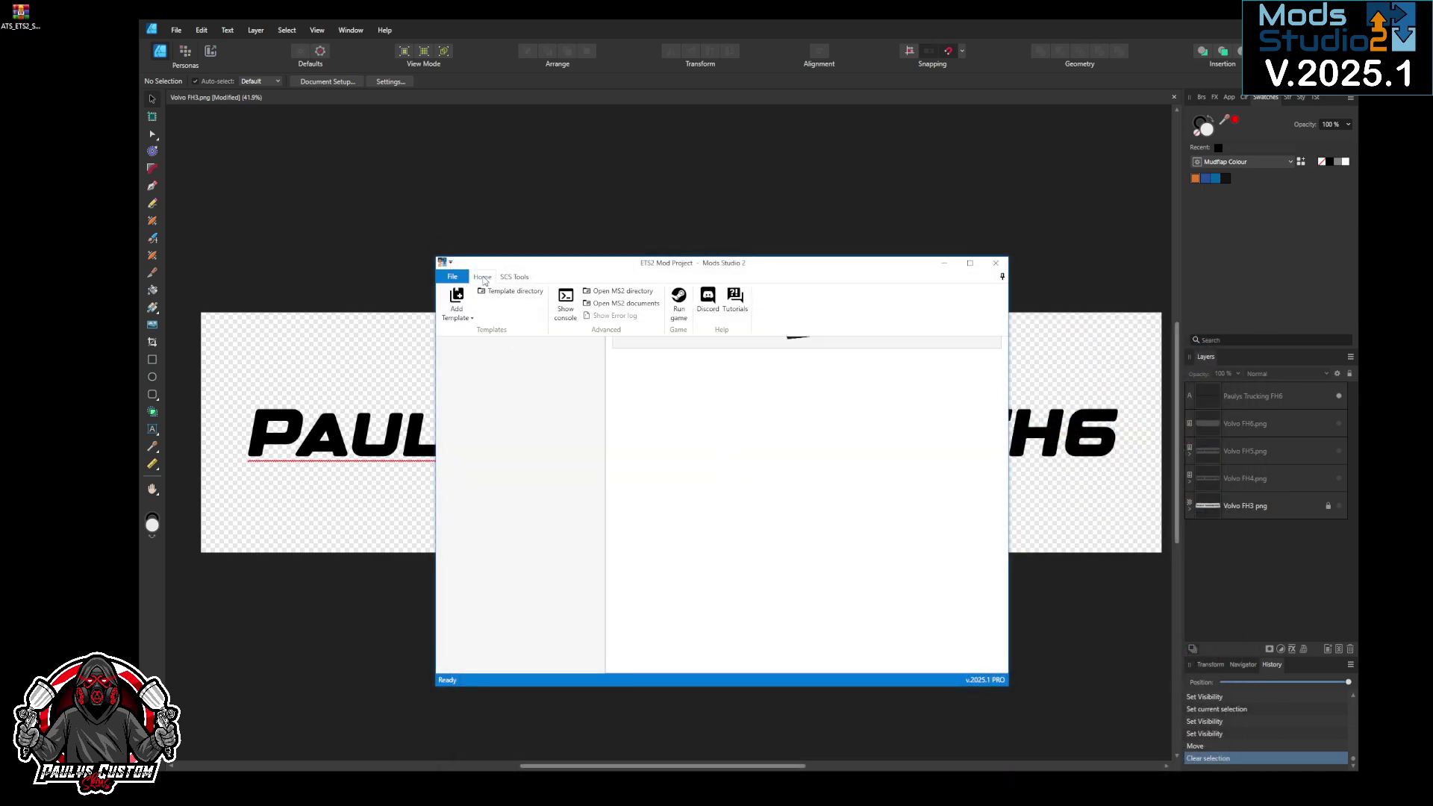
left_click(463, 316)
left_click(475, 471)
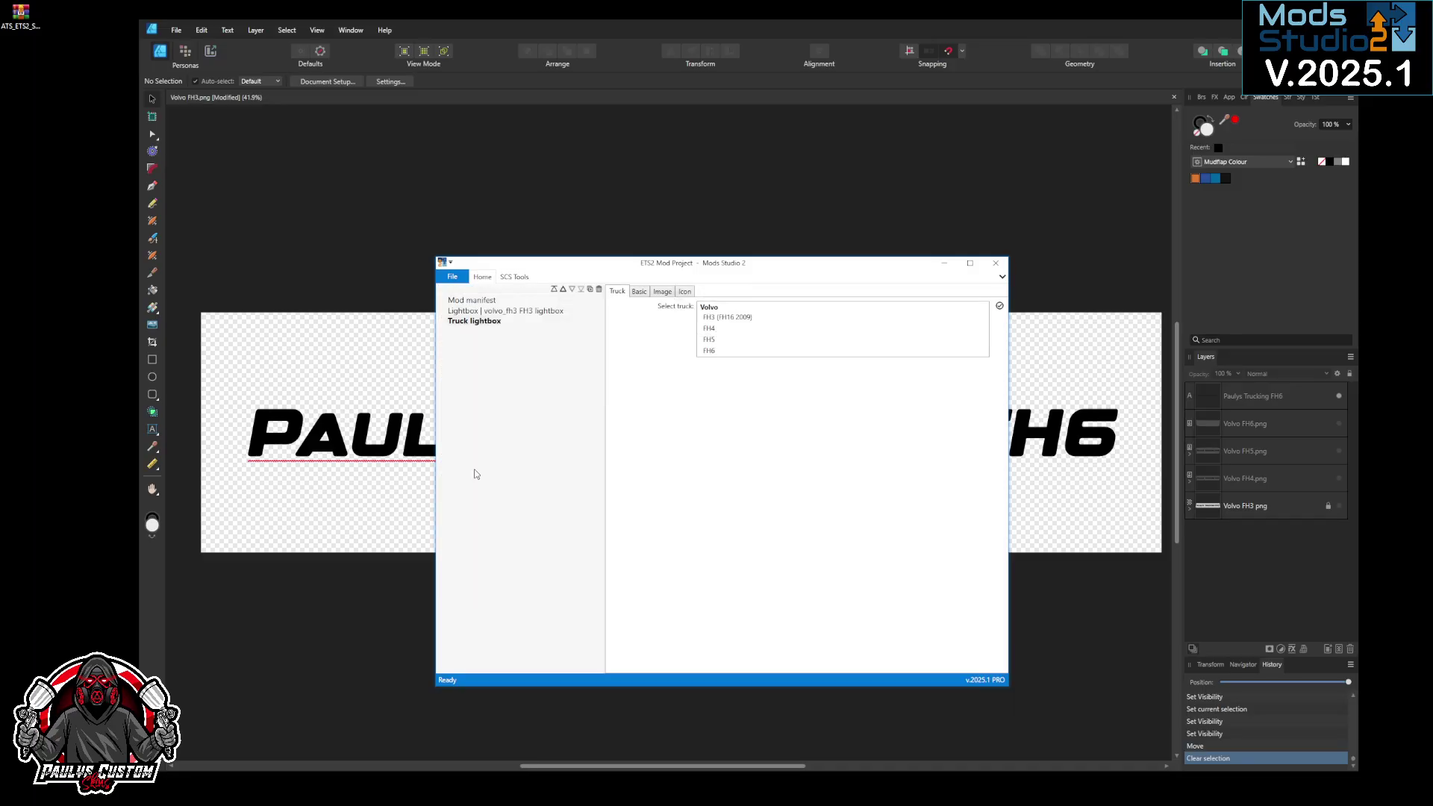
left_click(721, 330)
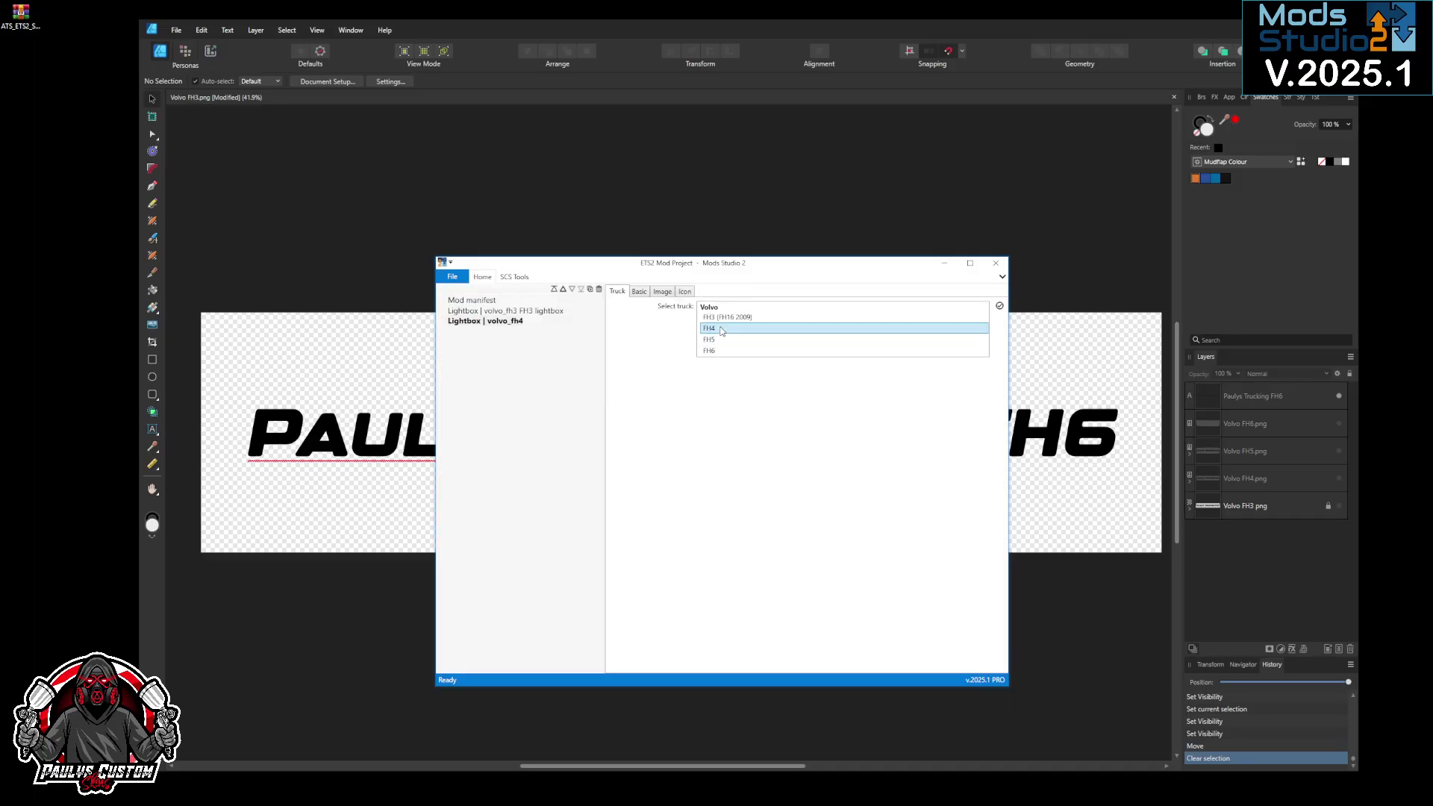
Step: Name it FH4 Lightbox, mark it as a painted lightbox, and set price and unlock level to 1
left_click(638, 292)
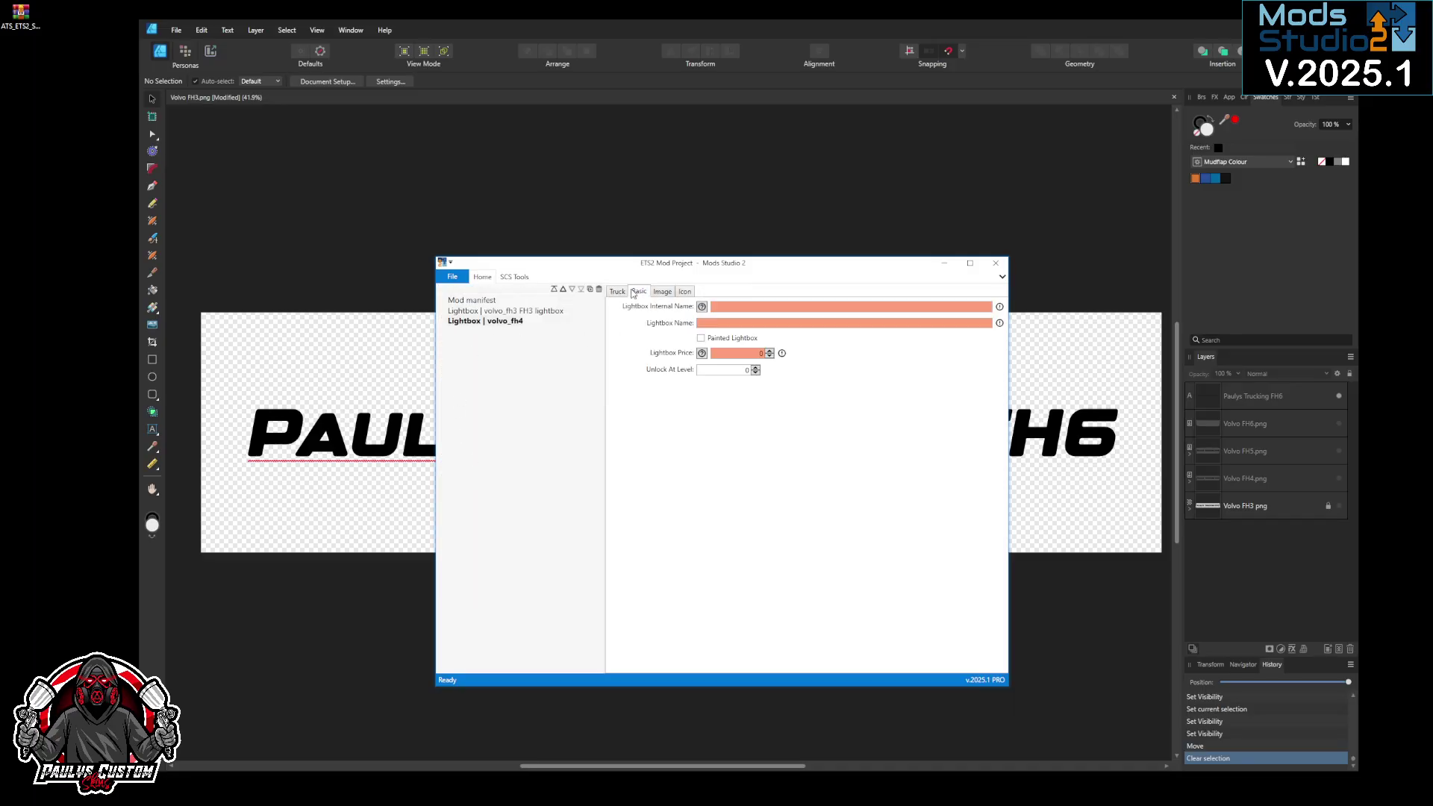
left_click(752, 308)
type("l")
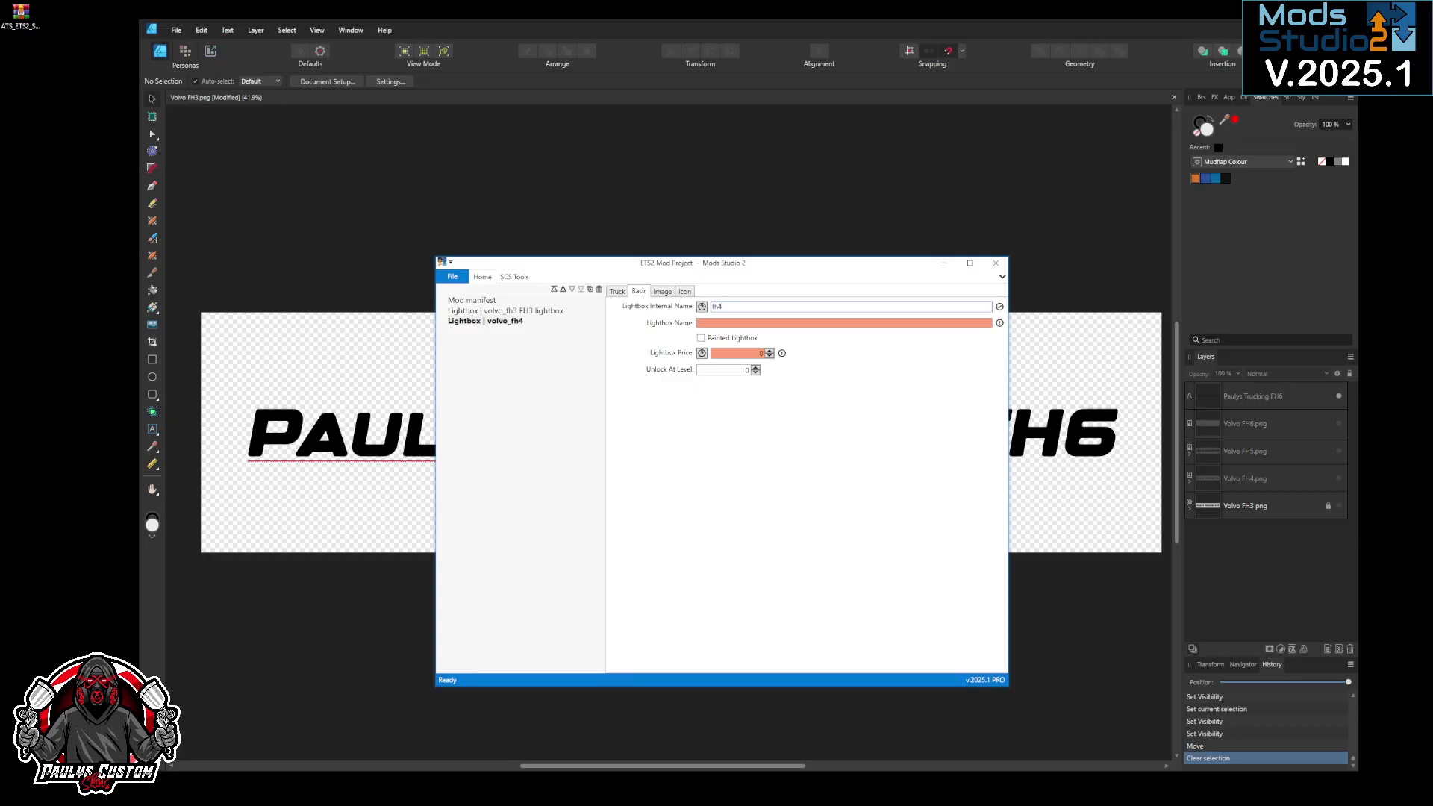
left_click(758, 323)
type("FH4")
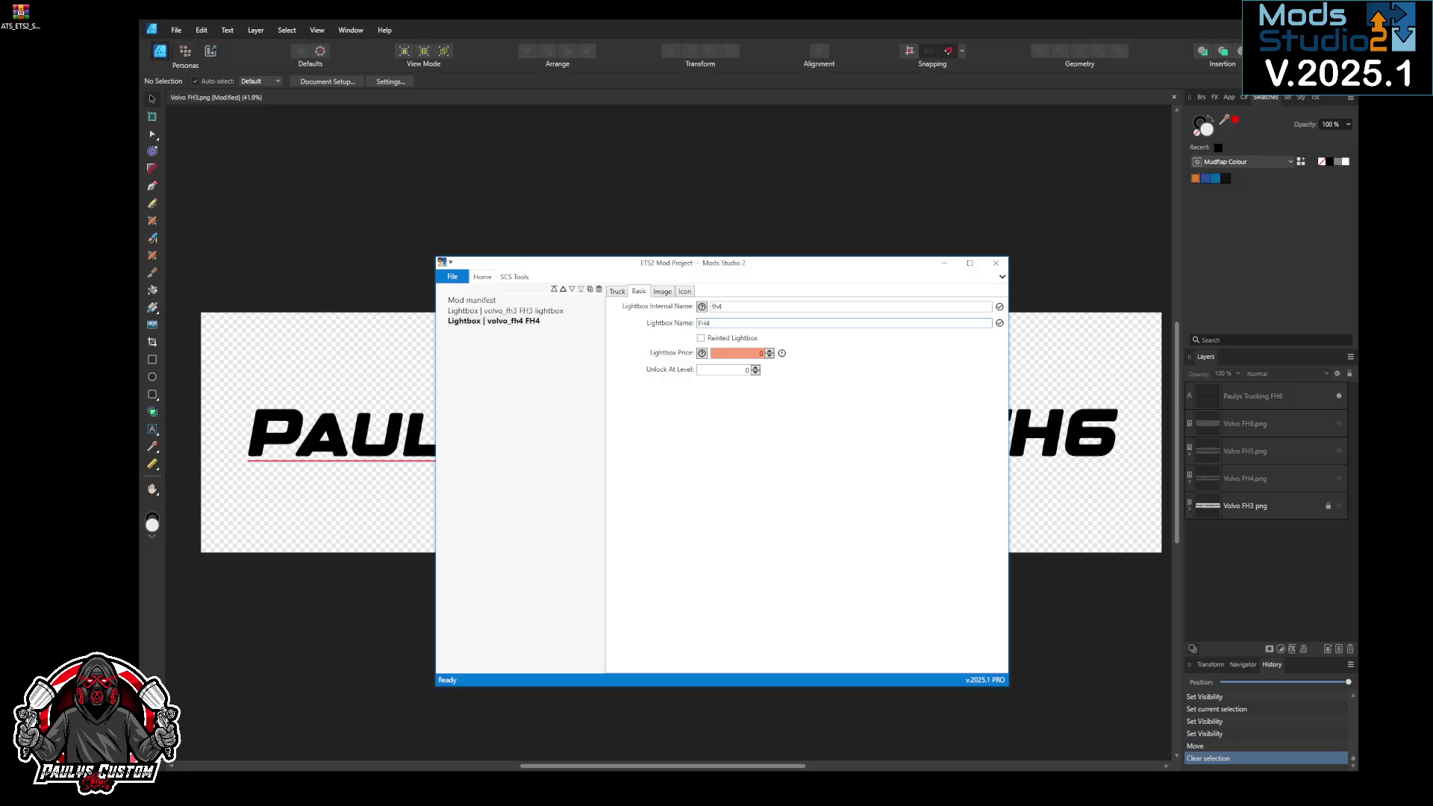
type(" Lightbox")
left_click(700, 338)
left_click(769, 350)
left_click(755, 367)
Step: Load the fh4 thumbnail as the lightbox image and use the default icon
left_click(664, 292)
left_click(983, 315)
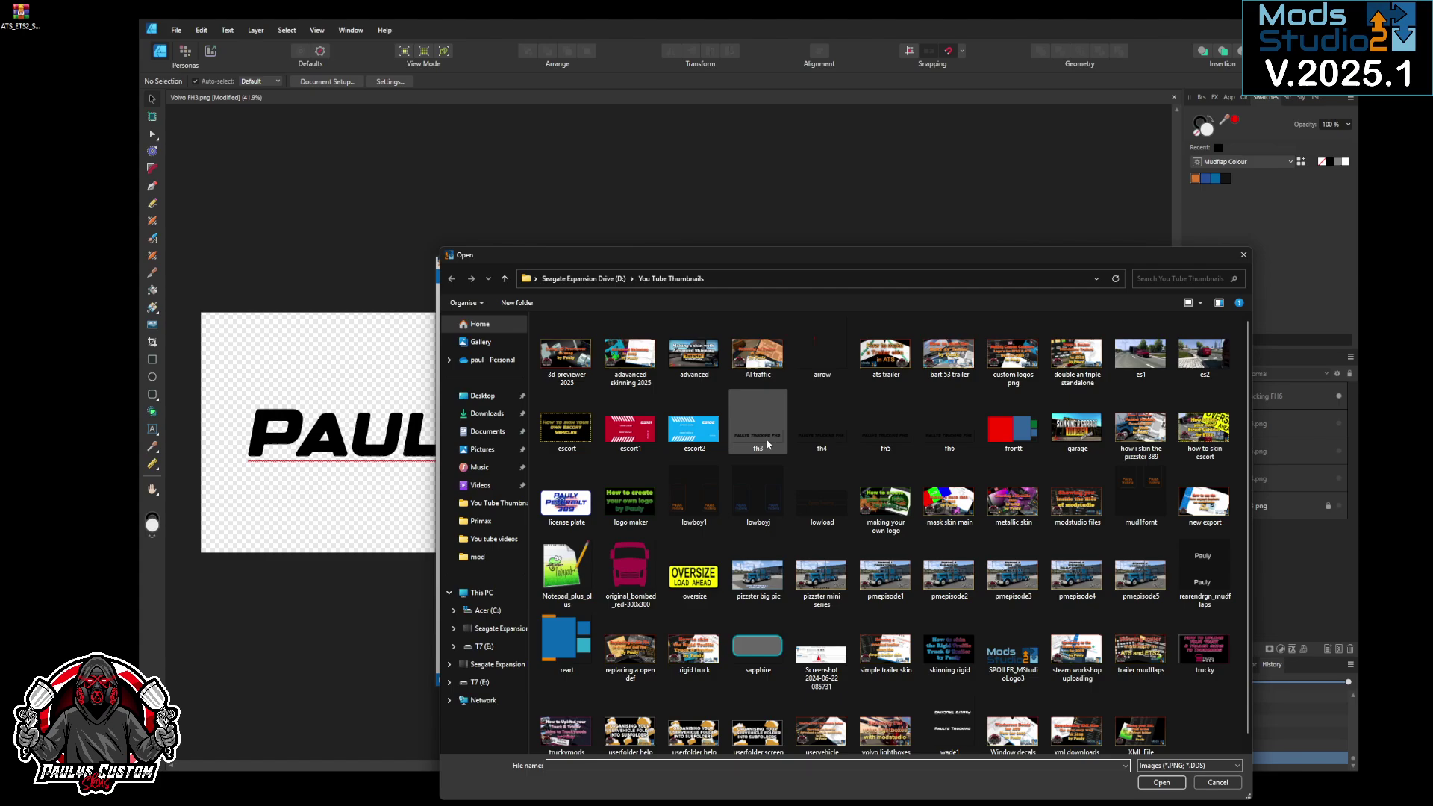
left_click(821, 432)
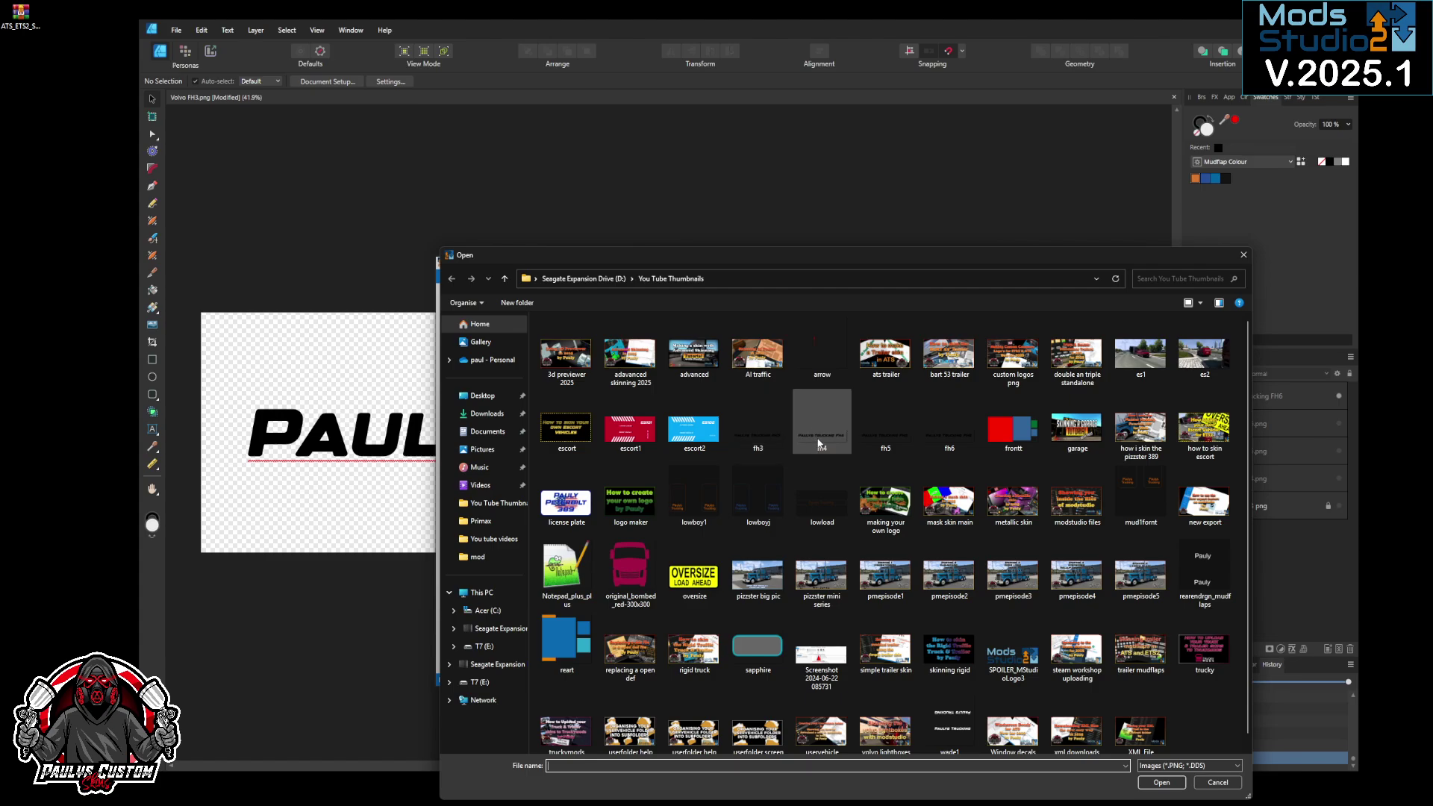
left_click(1160, 784)
left_click(684, 292)
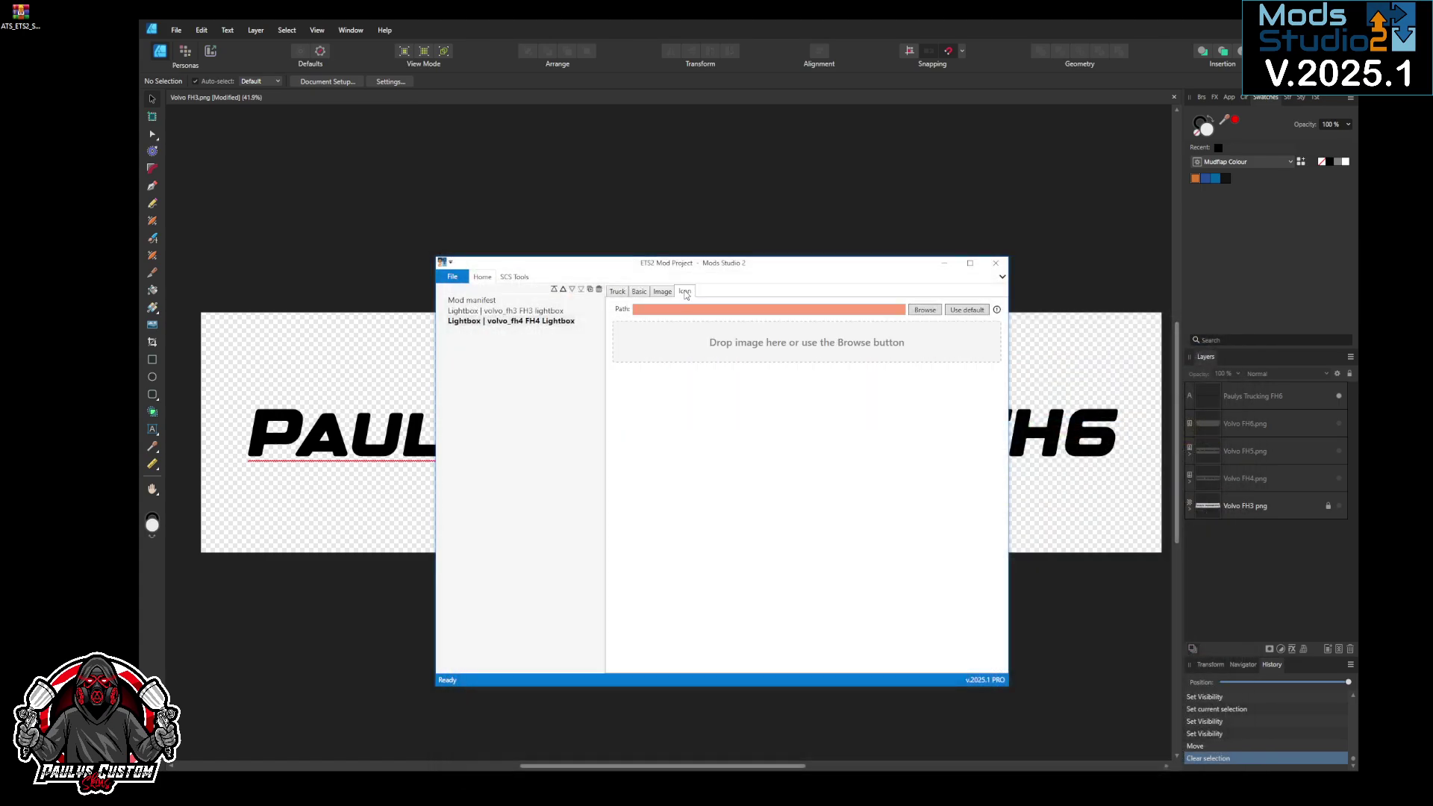
left_click(964, 312)
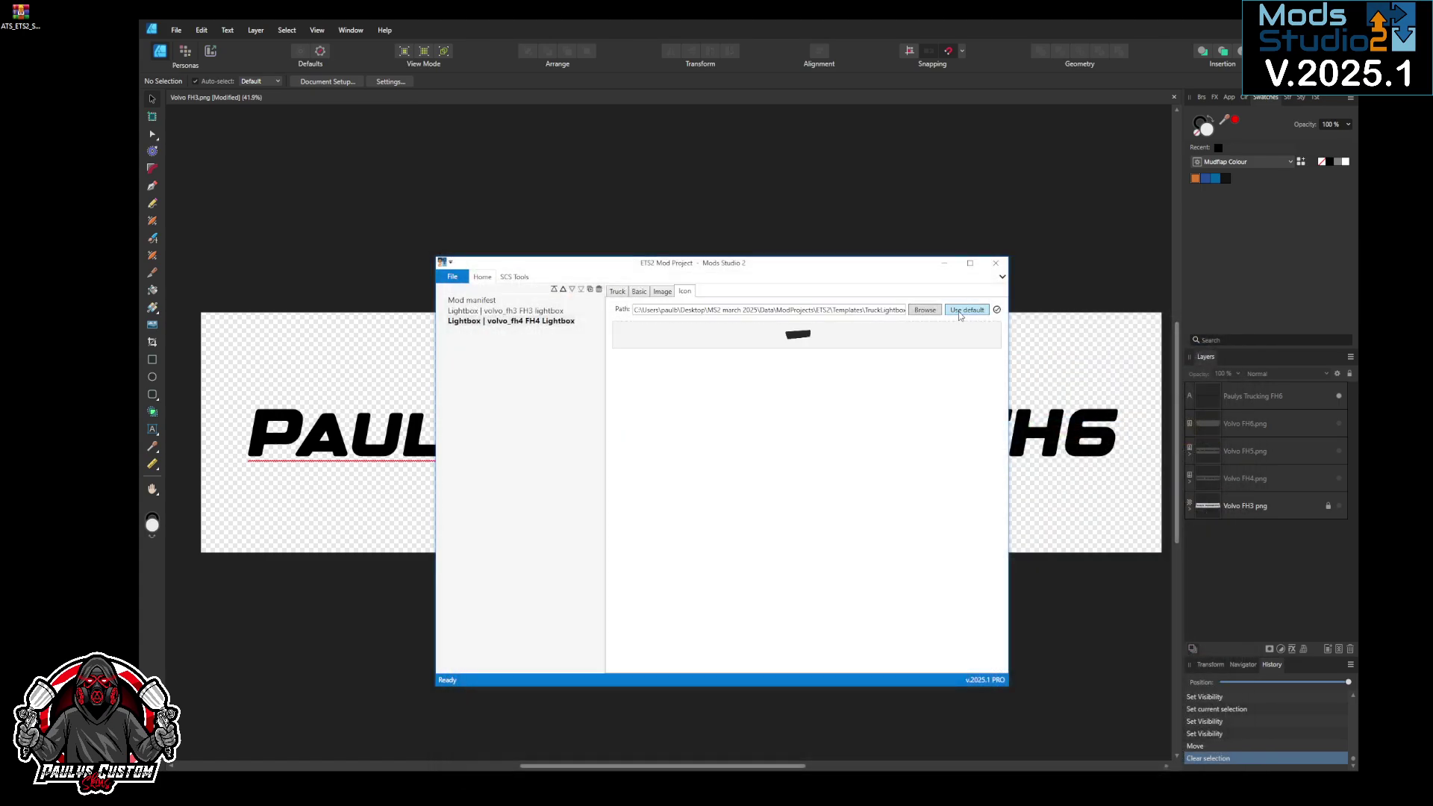
Step: Compare the FH4 lightbox's settings against the FH3 lightbox's truck, basic, image and icon tabs
left_click(635, 295)
left_click(618, 293)
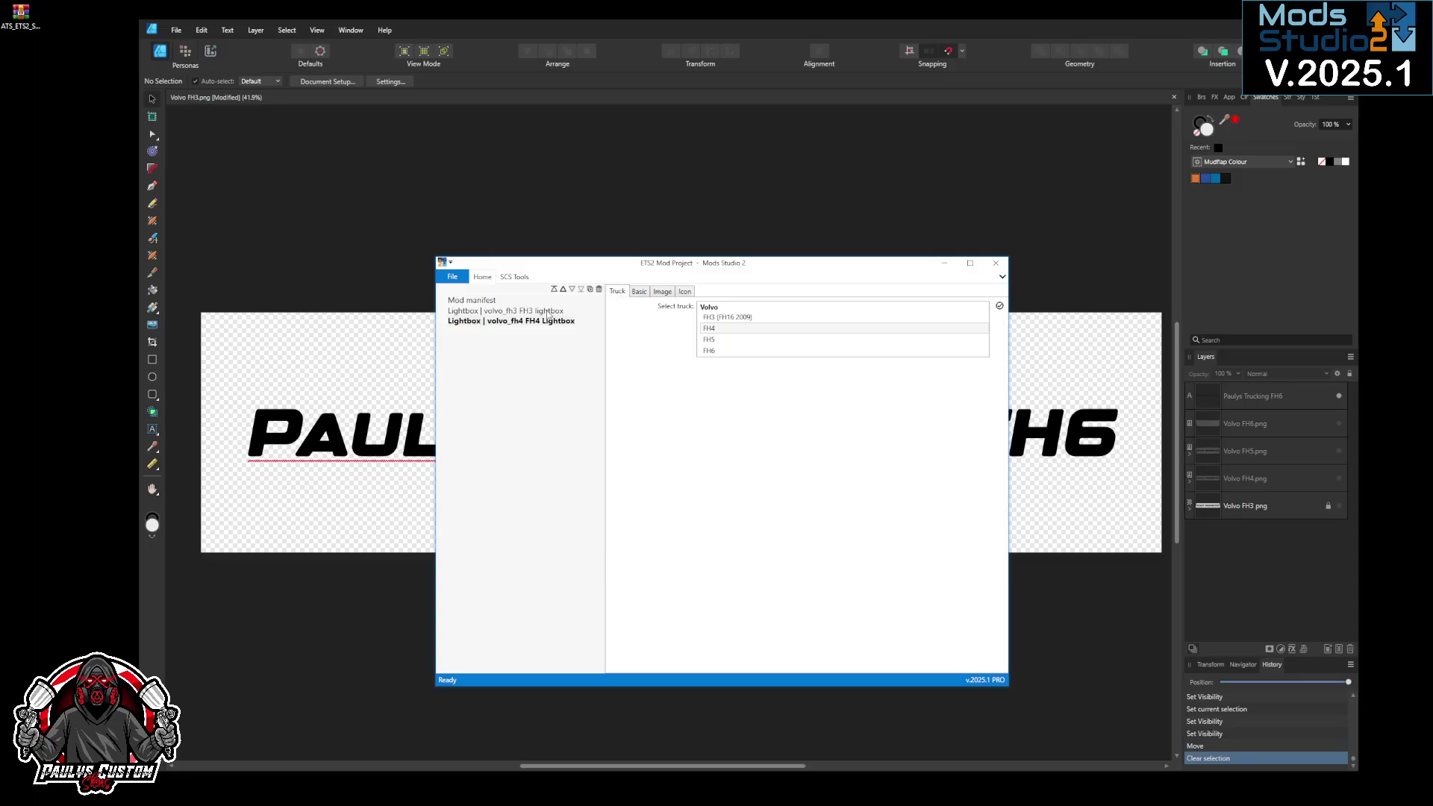
left_click(548, 312)
left_click(669, 293)
left_click(641, 293)
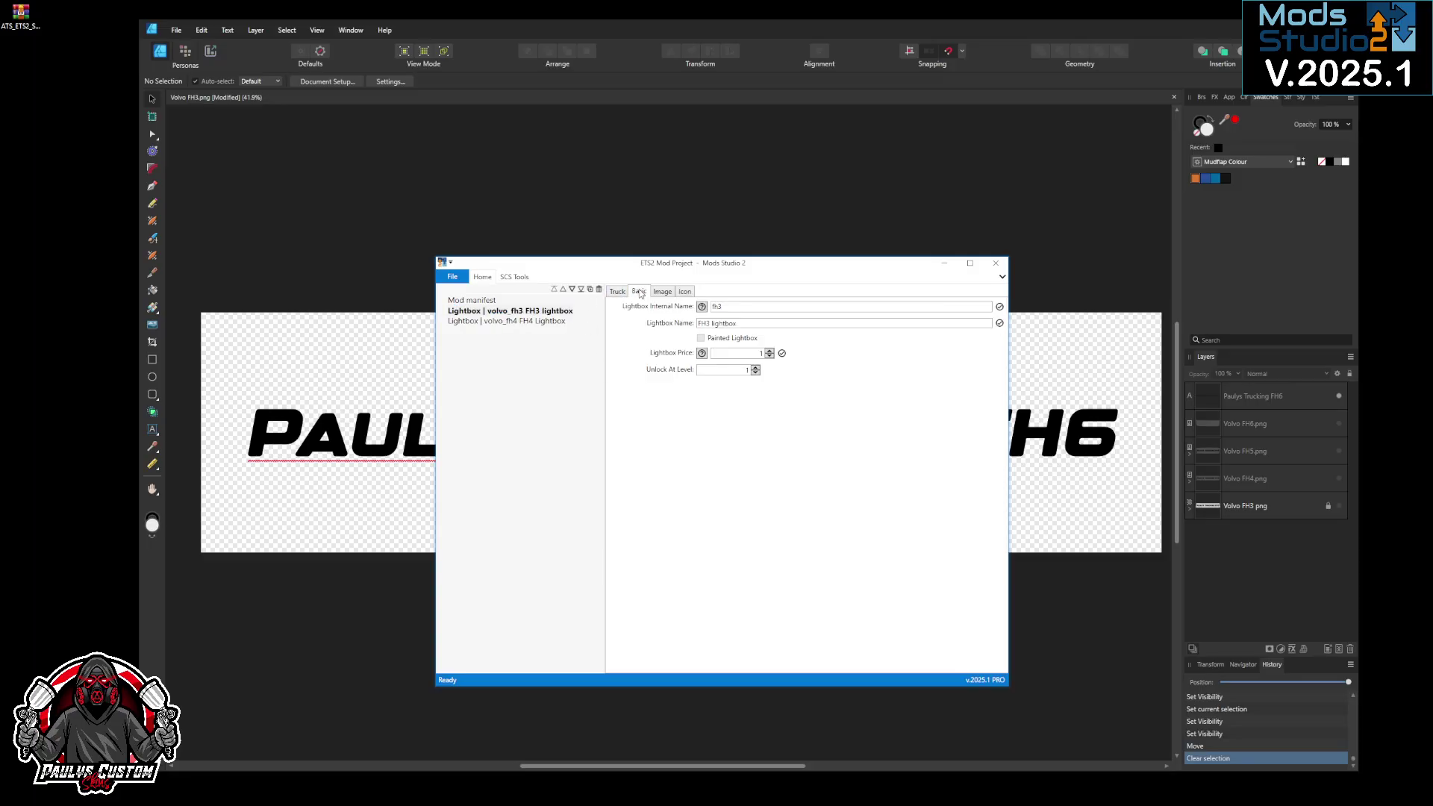
left_click(686, 294)
left_click(617, 292)
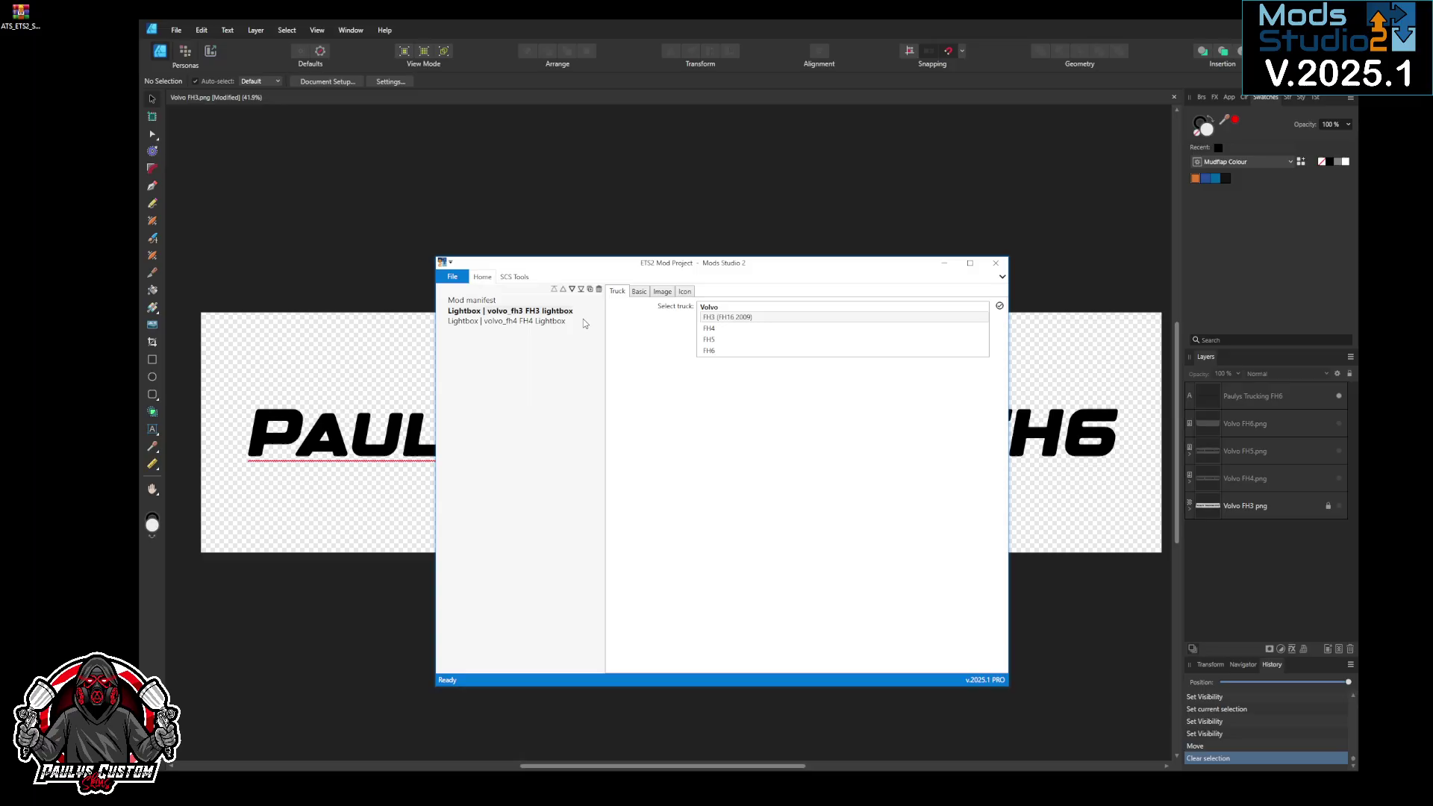
left_click(556, 322)
left_click(453, 277)
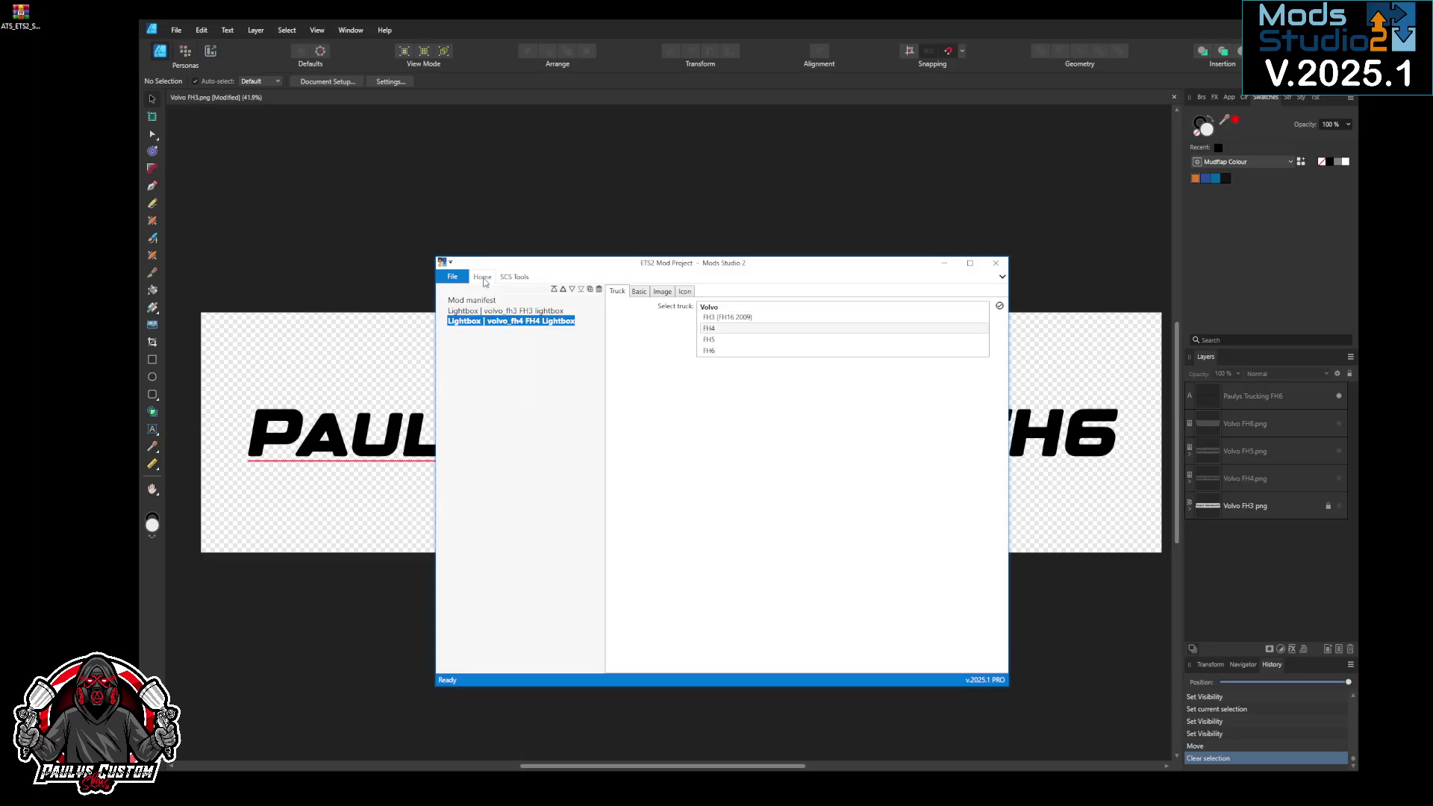
Step: Add another Truck lightbox for the Volvo FH5, named FH5 Lightbox with price 1
left_click(456, 306)
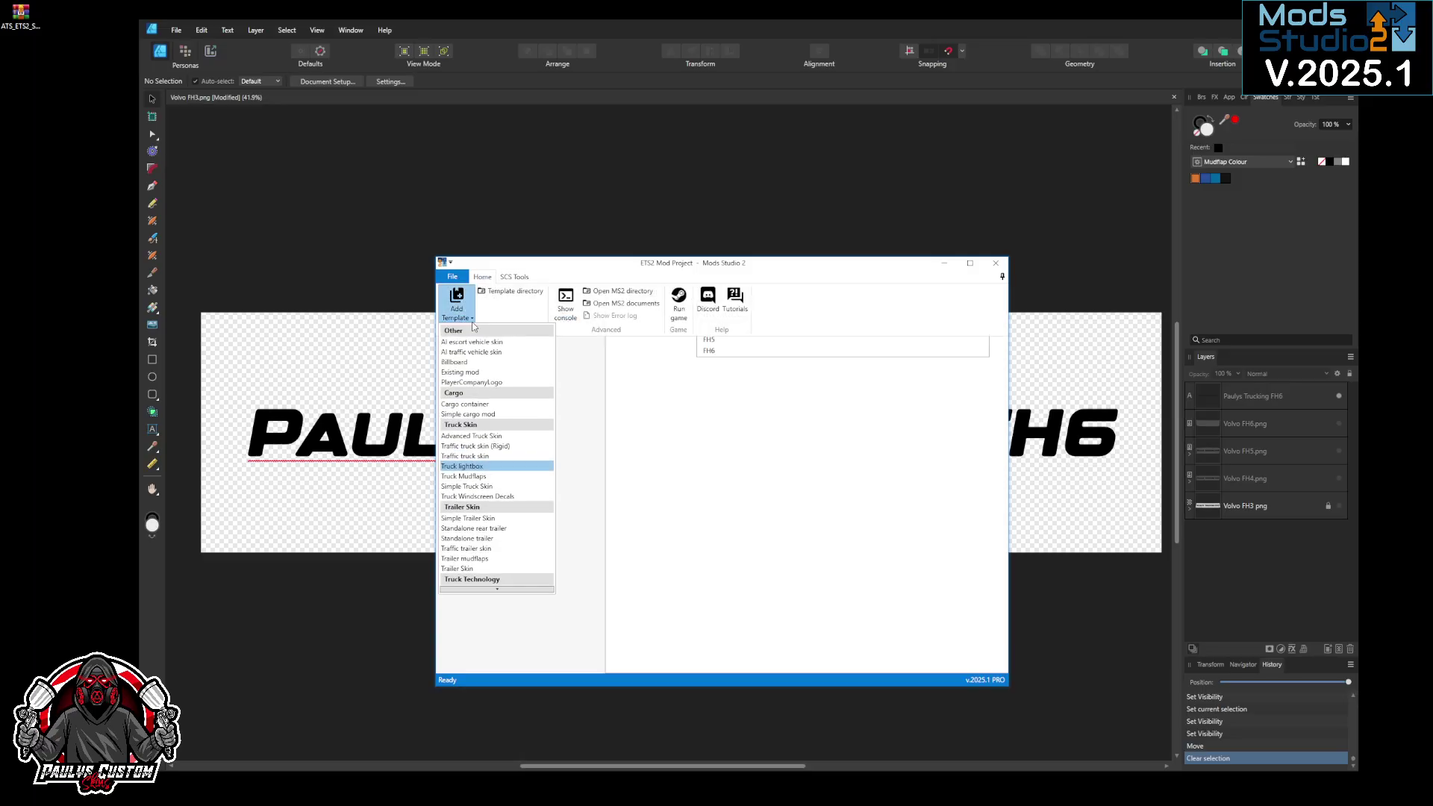
left_click(461, 465)
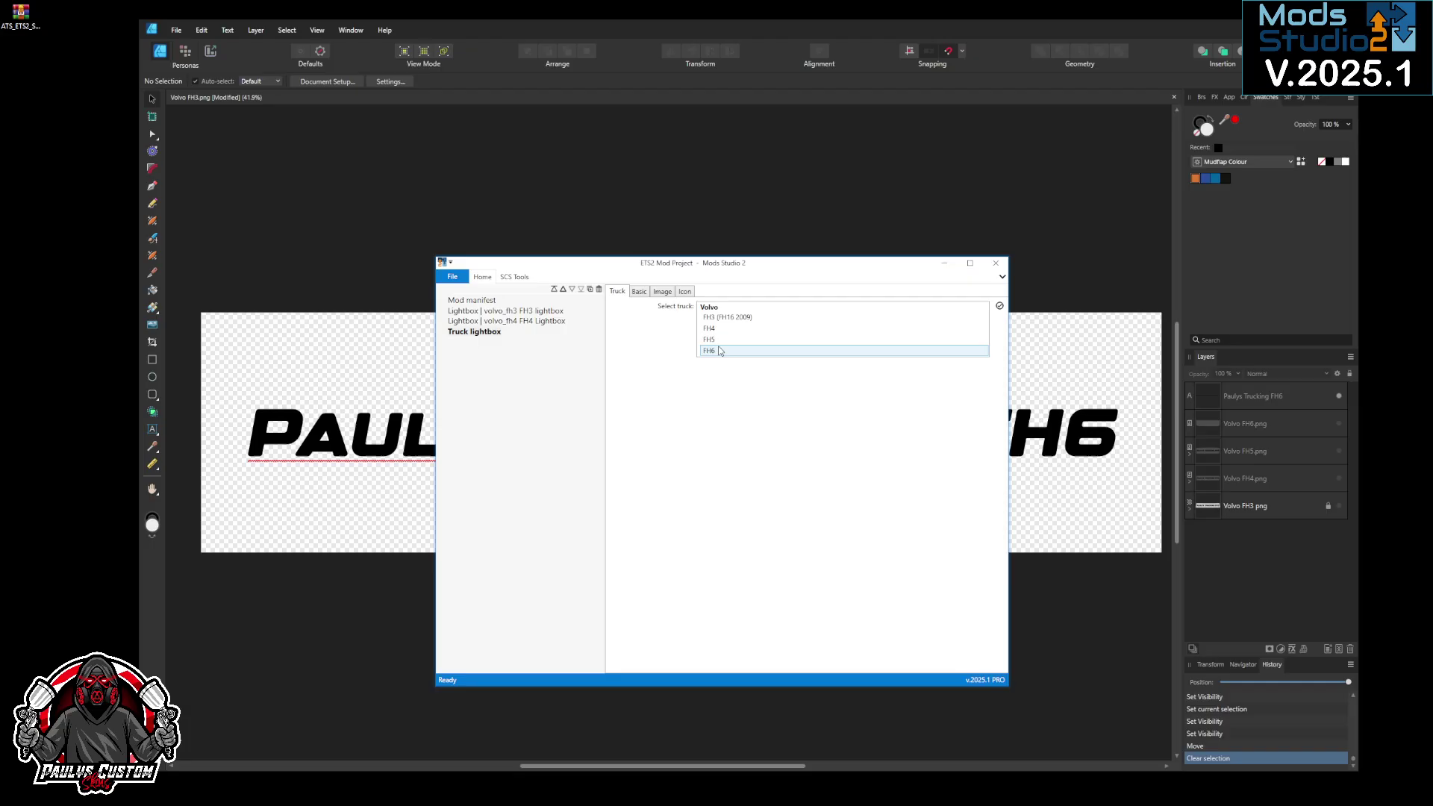
left_click(717, 340)
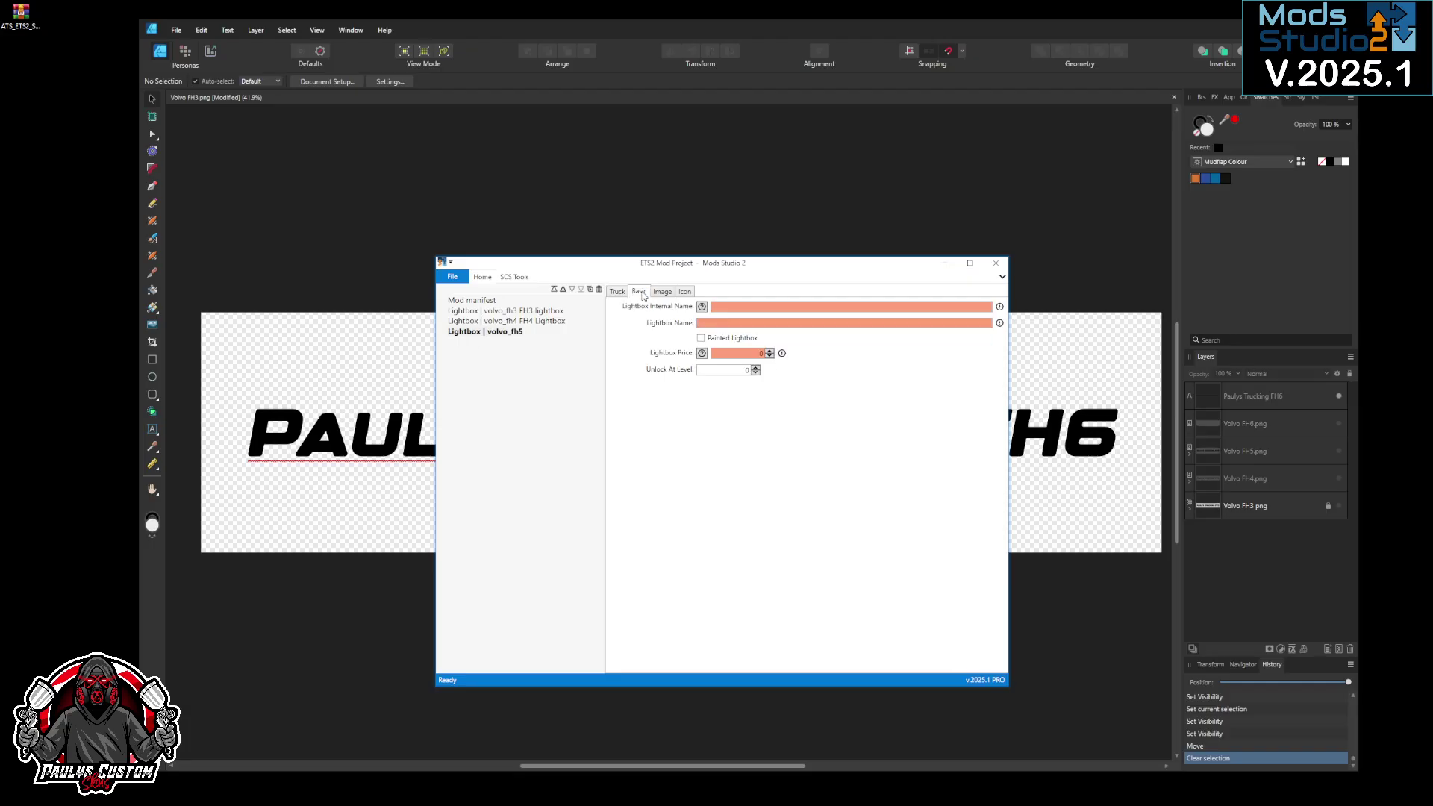
left_click(717, 307)
type("fh5")
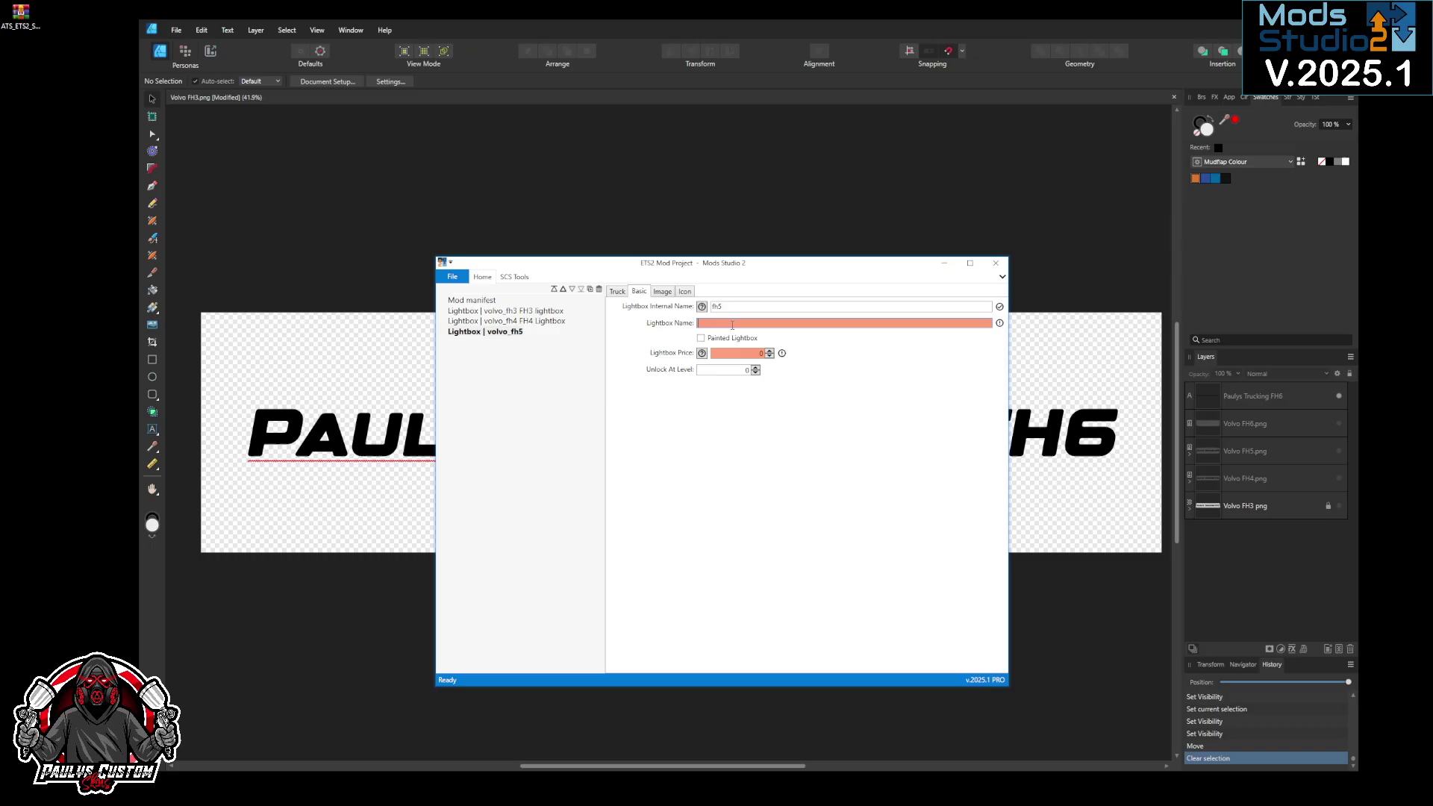
type("FH5 Lightbox")
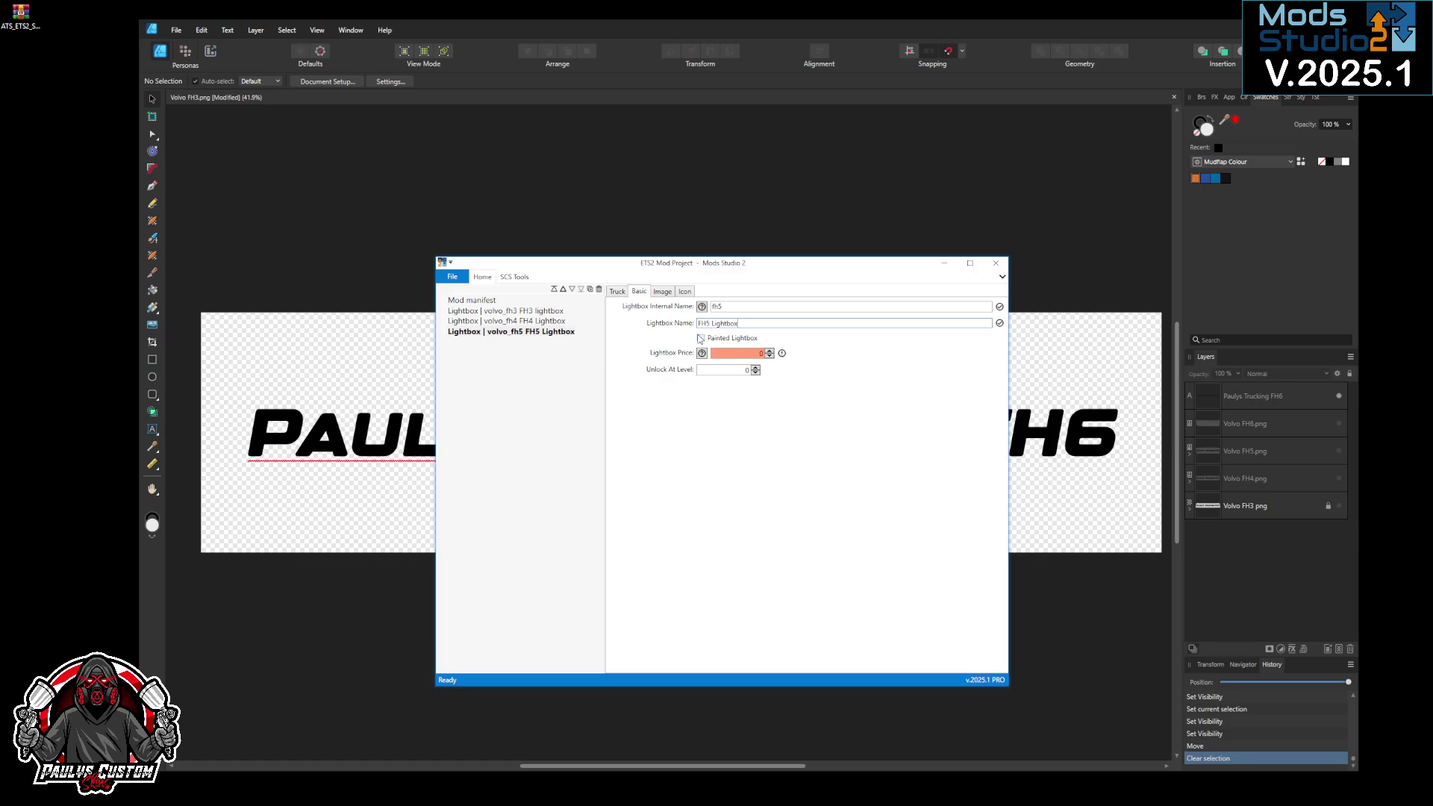
left_click(769, 351)
Step: Load the fh5 thumbnail as the lightbox image and use the default icon
left_click(663, 291)
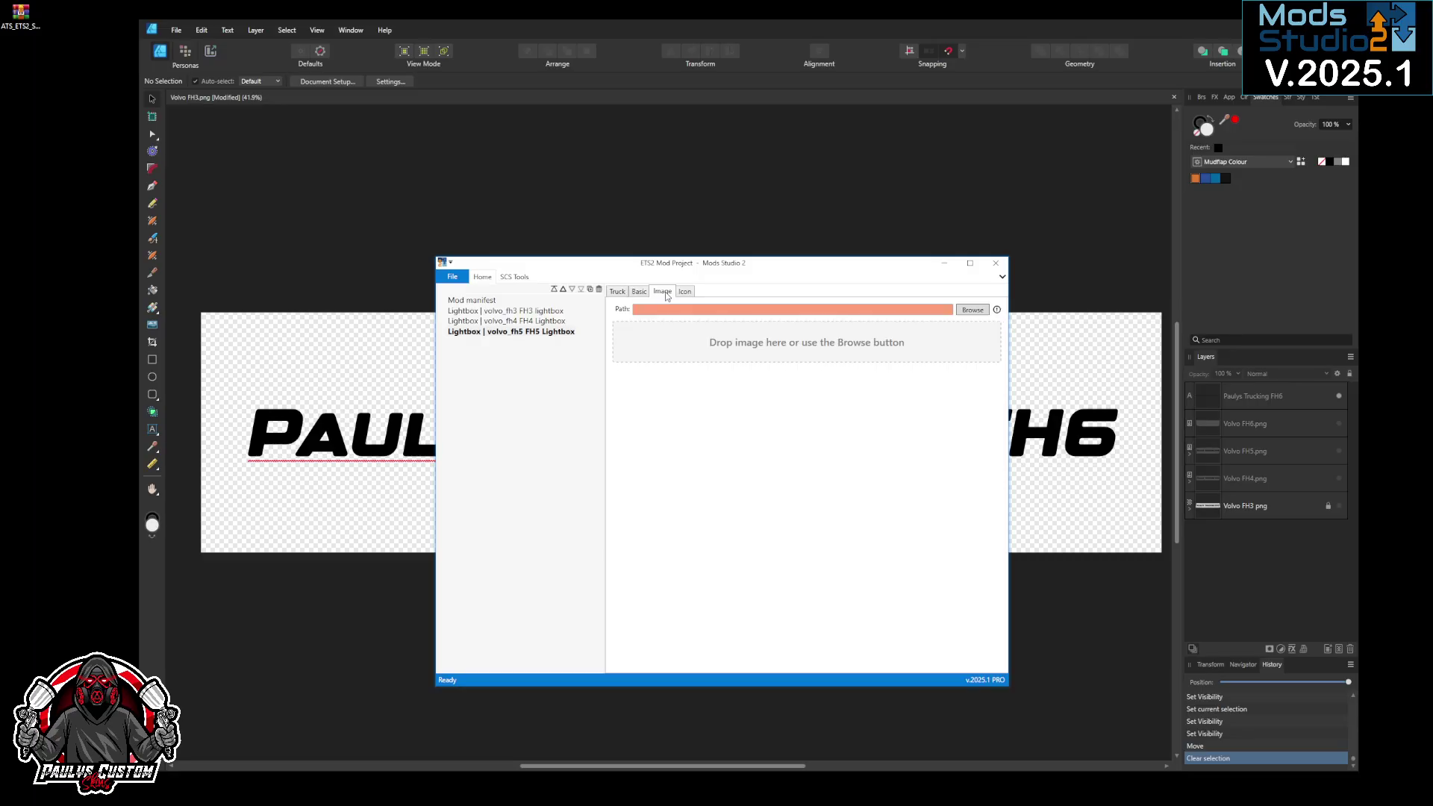
left_click(972, 310)
left_click(899, 444)
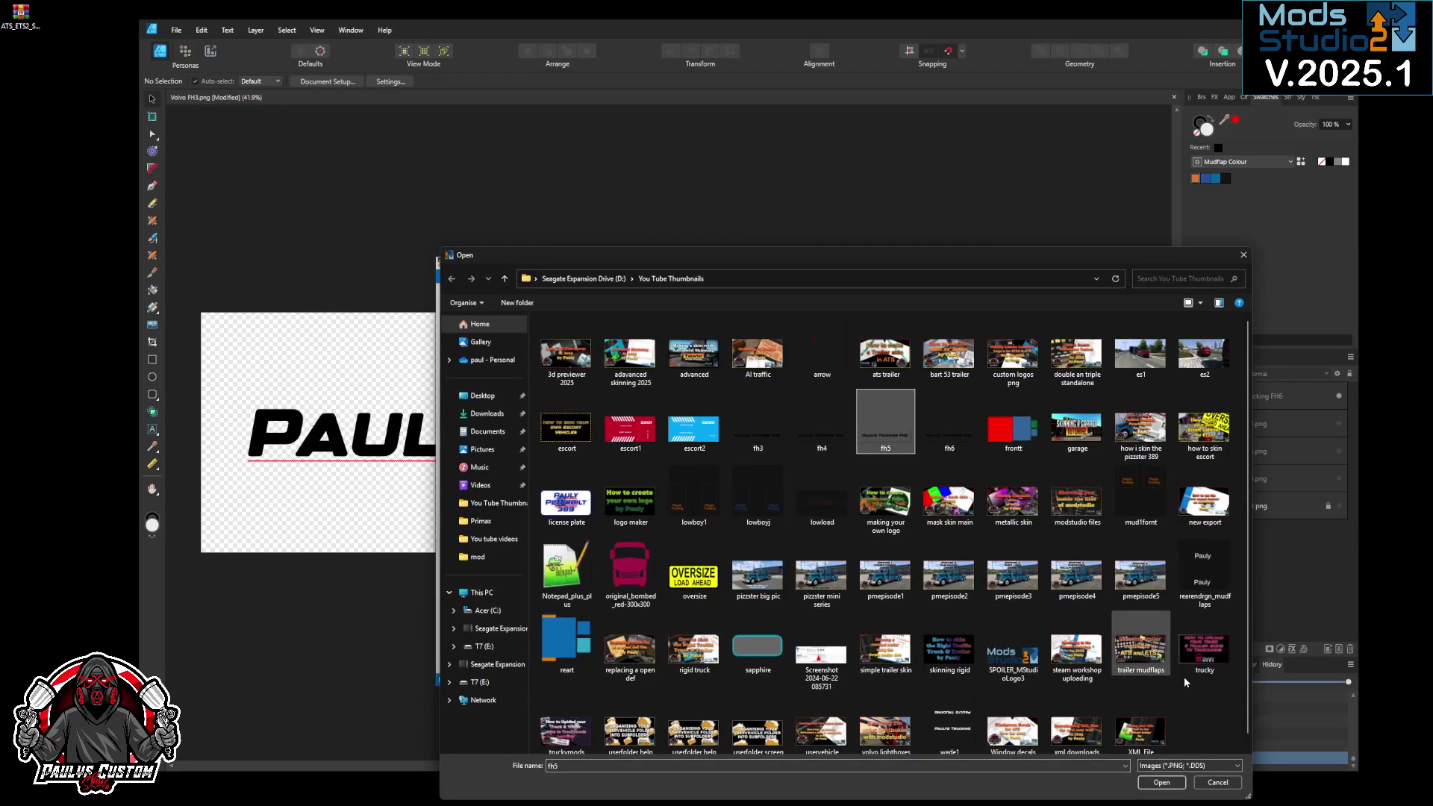
left_click(1161, 782)
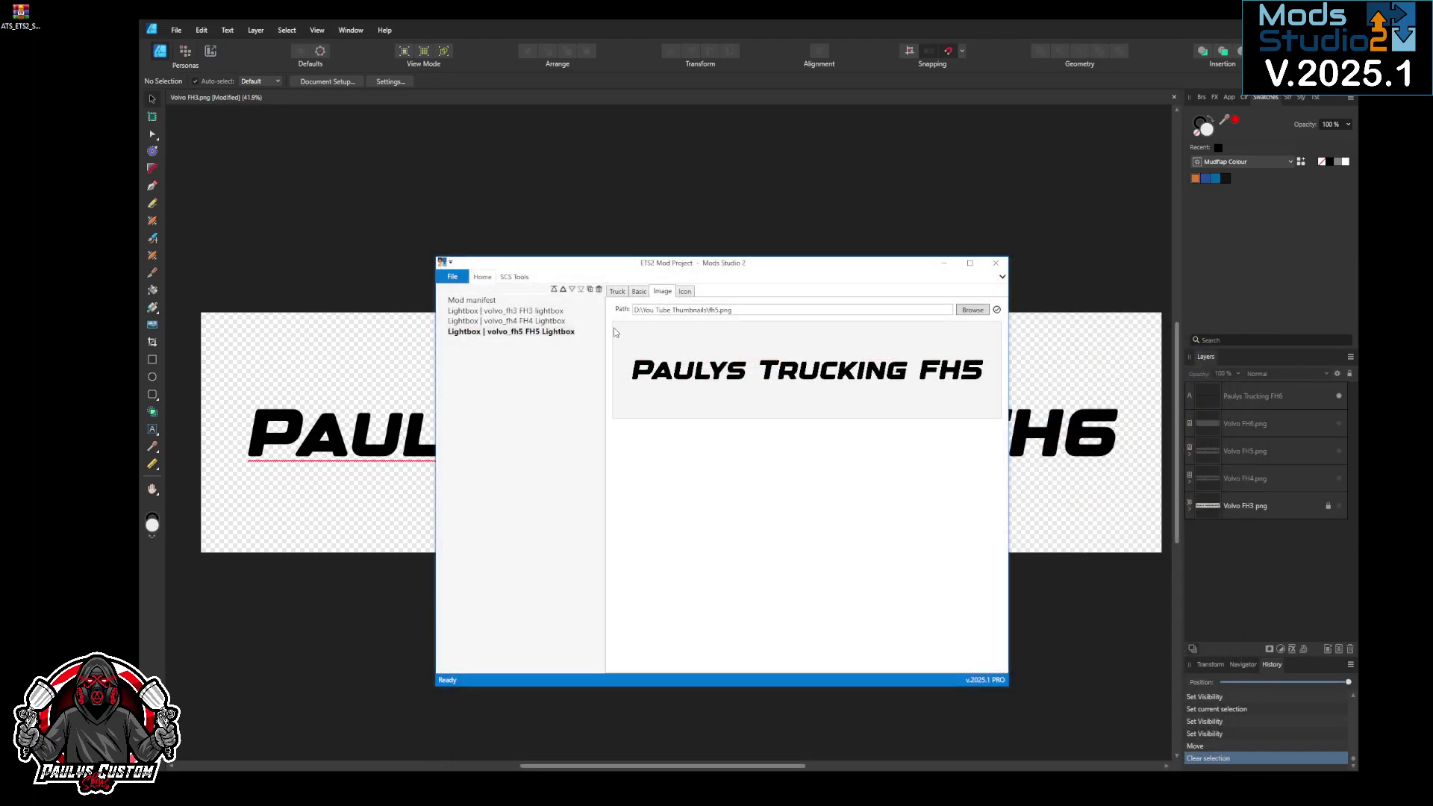
left_click(639, 292)
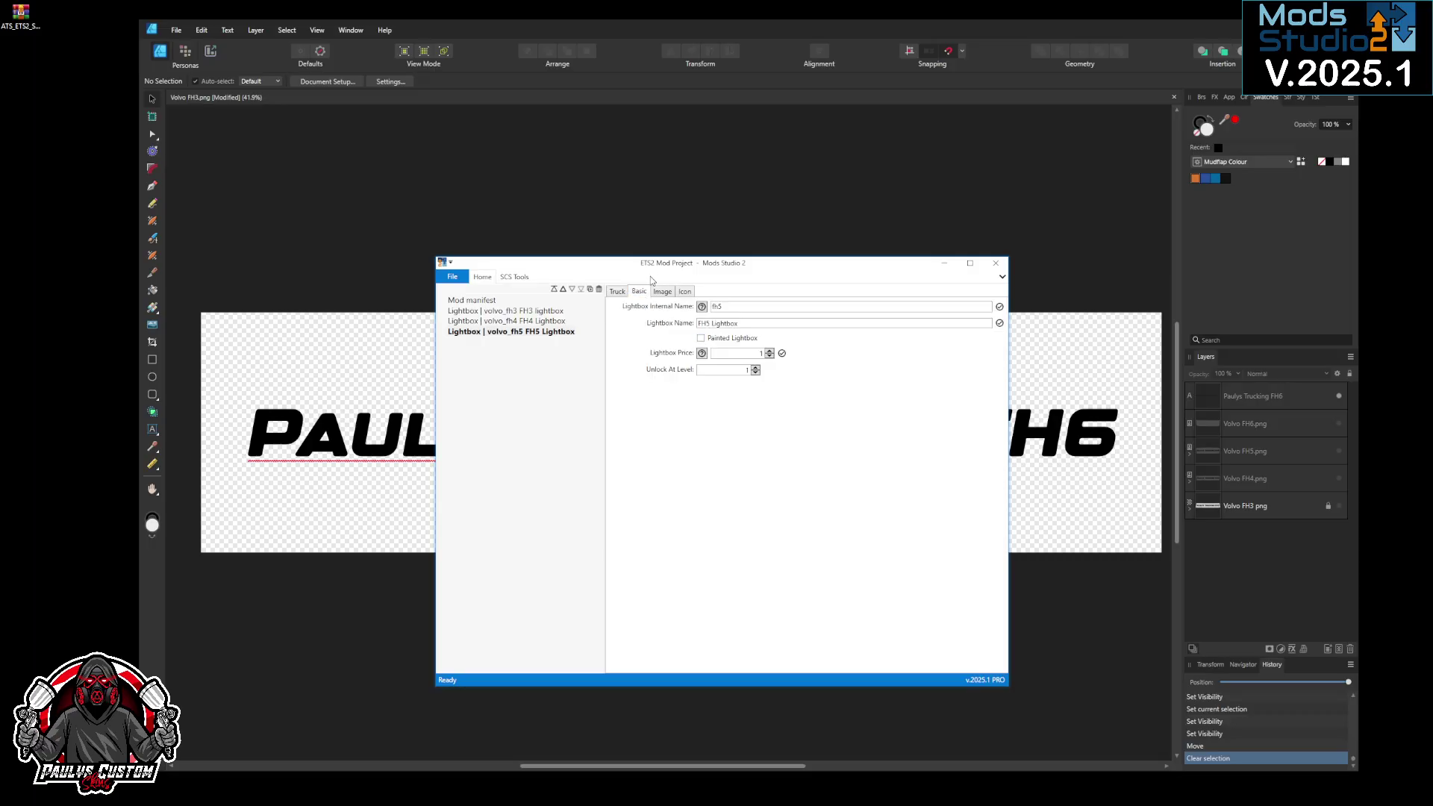
left_click(683, 292)
left_click(967, 310)
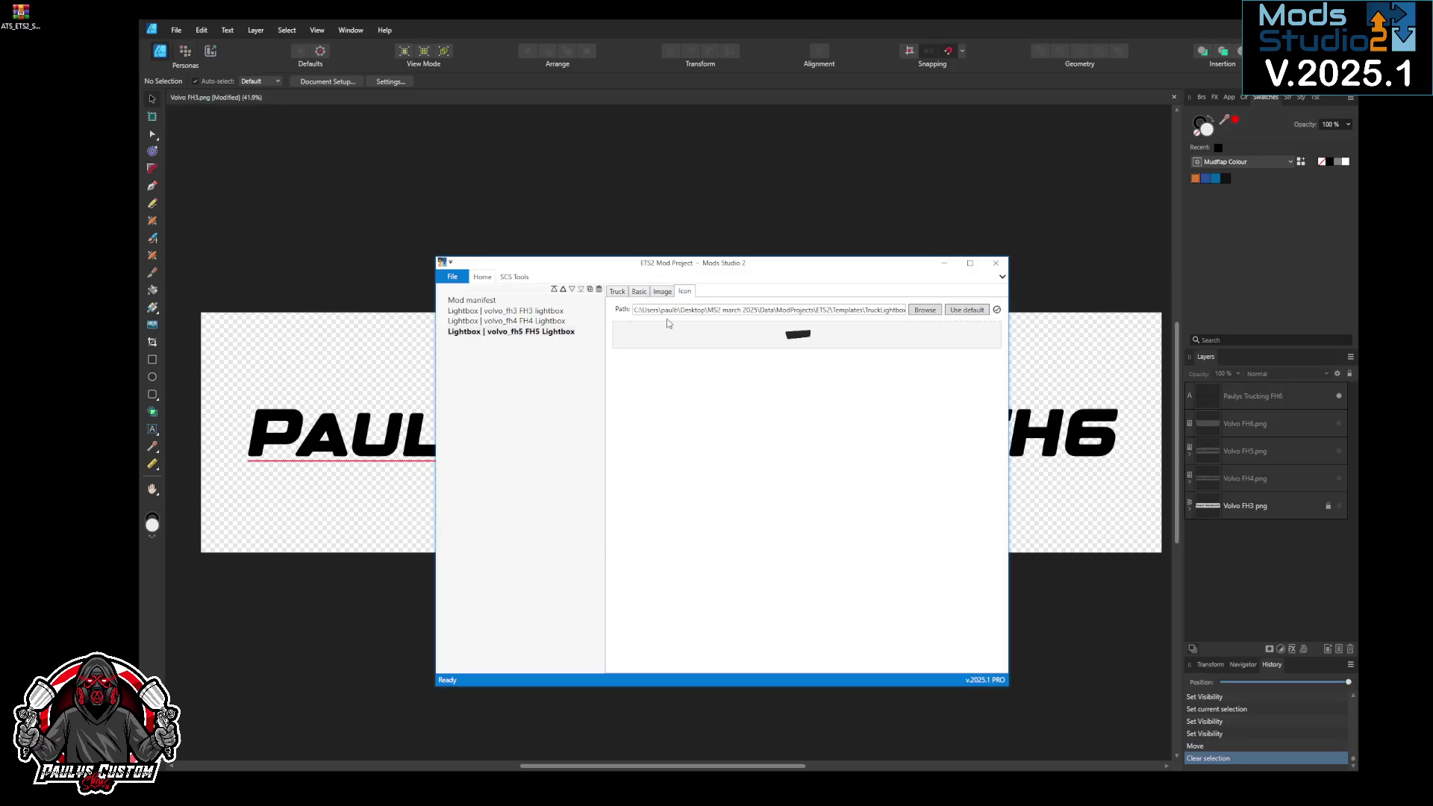
Step: Add a Volvo FH6 Truck lightbox with internal name fh6, name FH6 Lightbox, and price 1
left_click(483, 276)
left_click(457, 305)
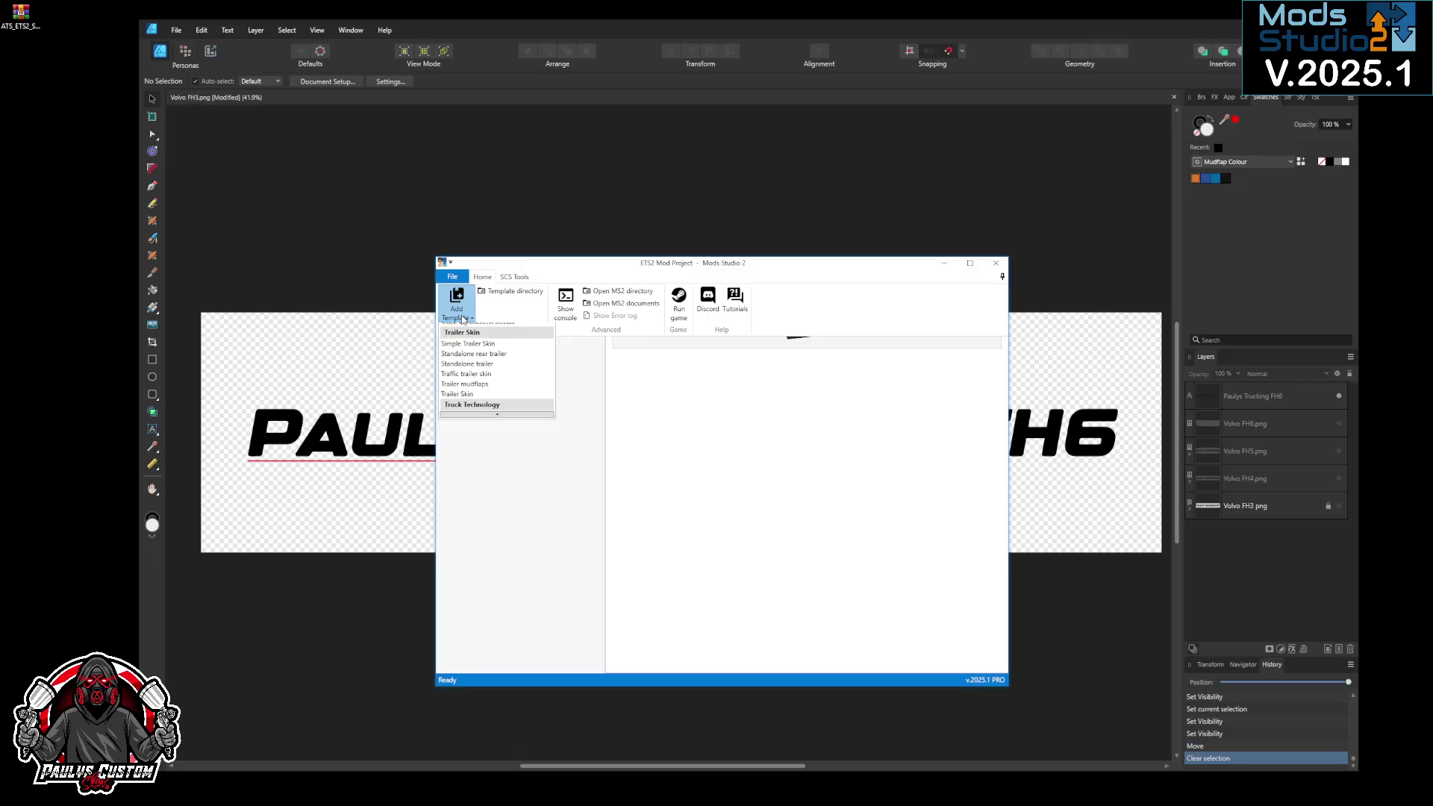
left_click(479, 466)
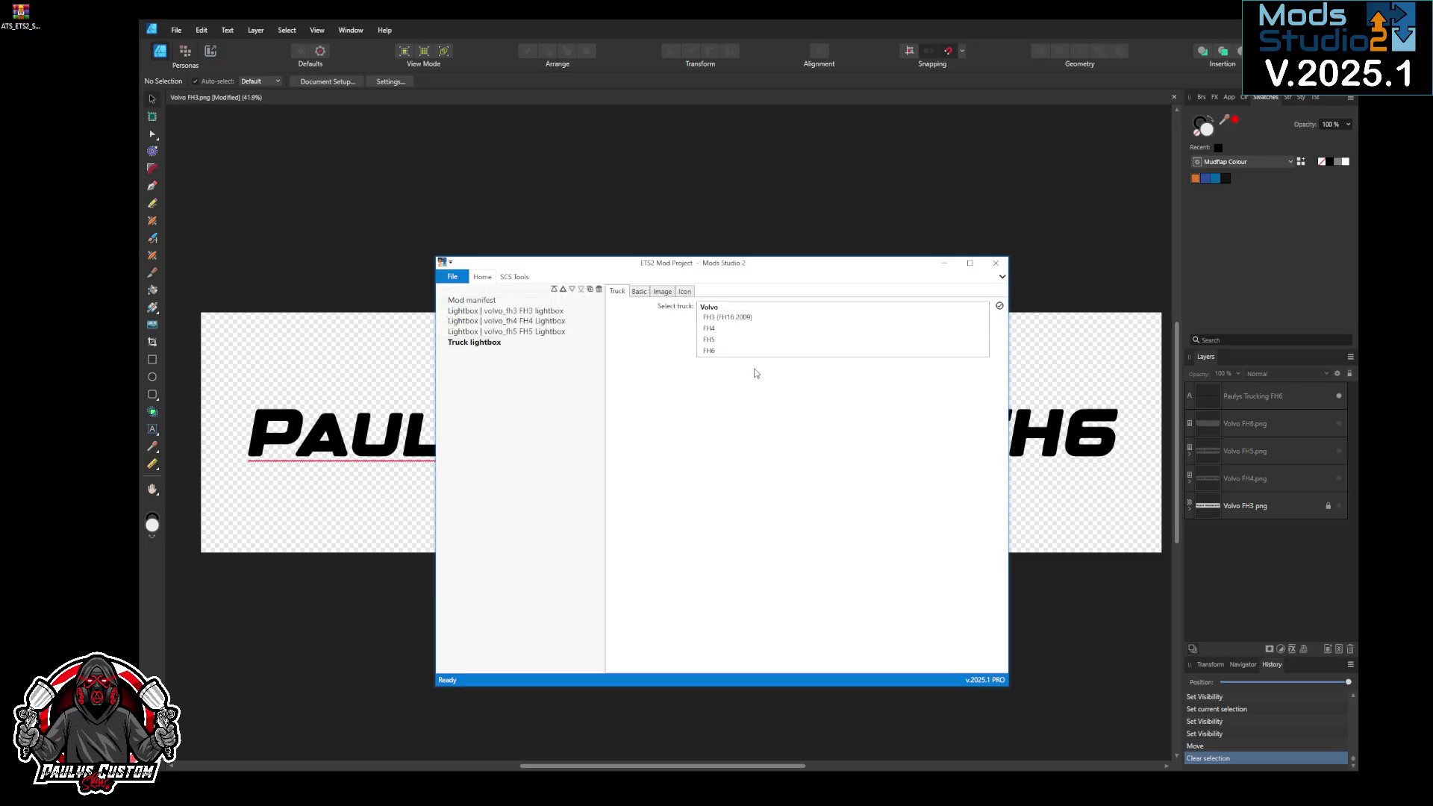
left_click(717, 350)
left_click(640, 291)
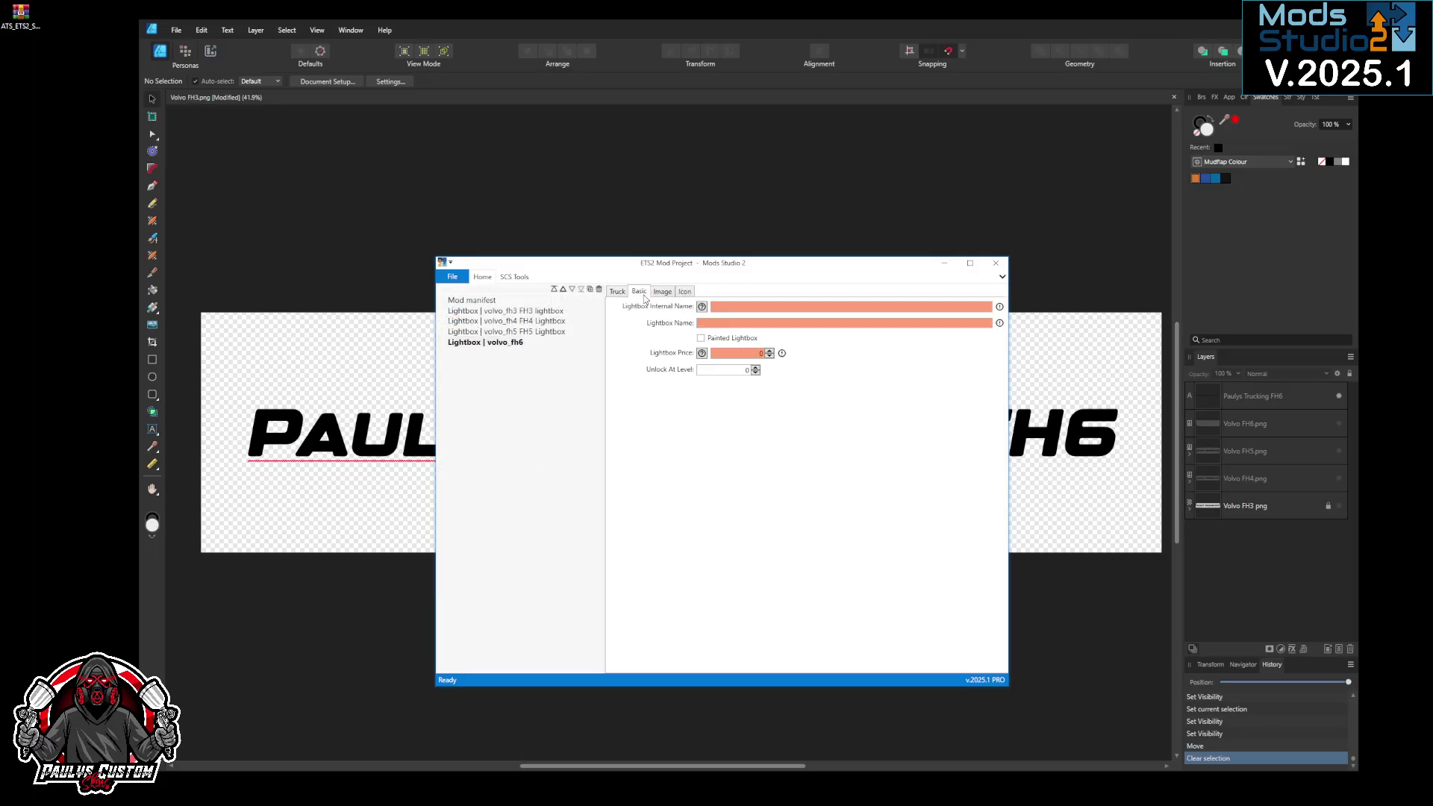
left_click(748, 308)
type("fh6")
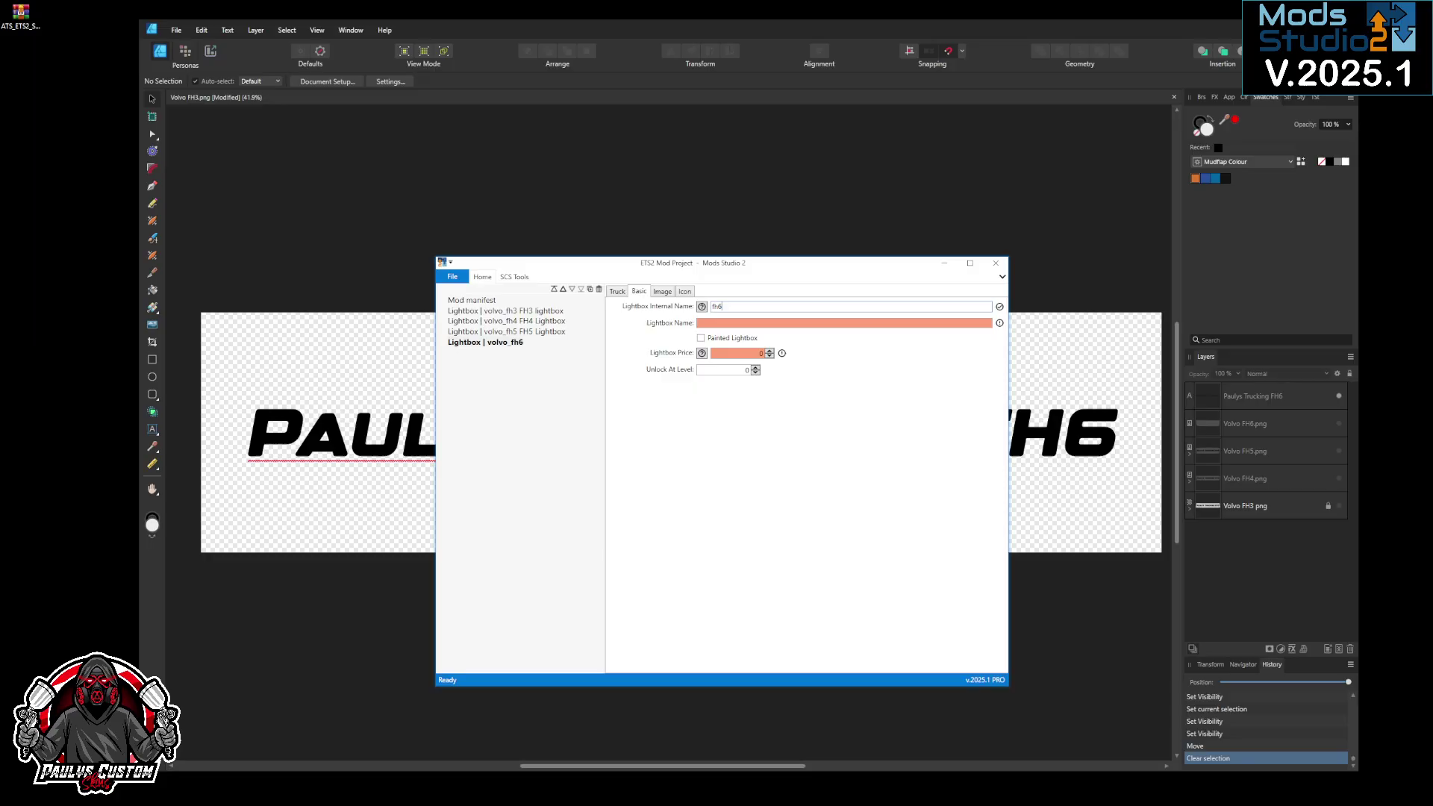
left_click(749, 322)
type("FH6")
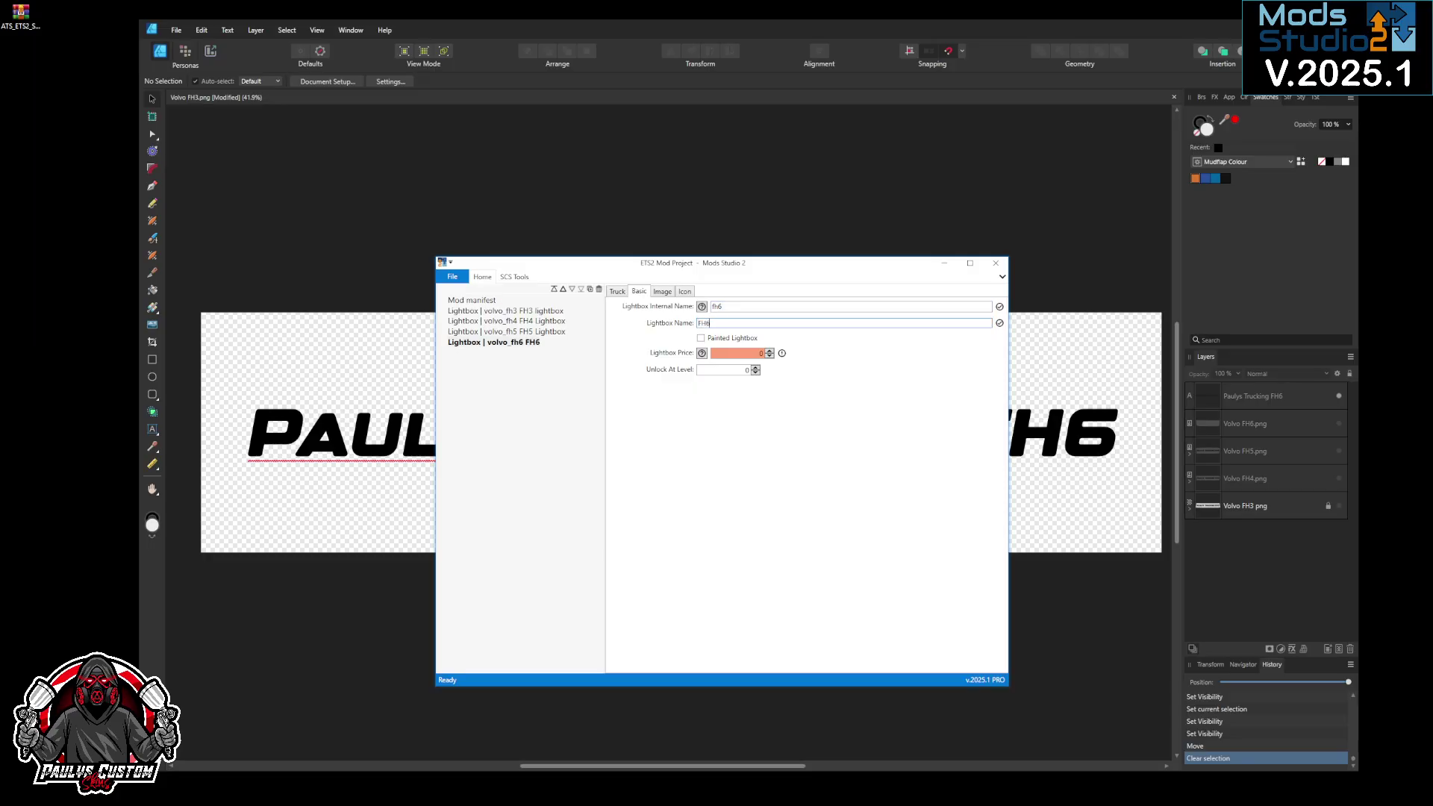
type(" Lightbox")
left_click(770, 352)
Step: Load fh6.png as the lightbox image and use the default icon
left_click(659, 292)
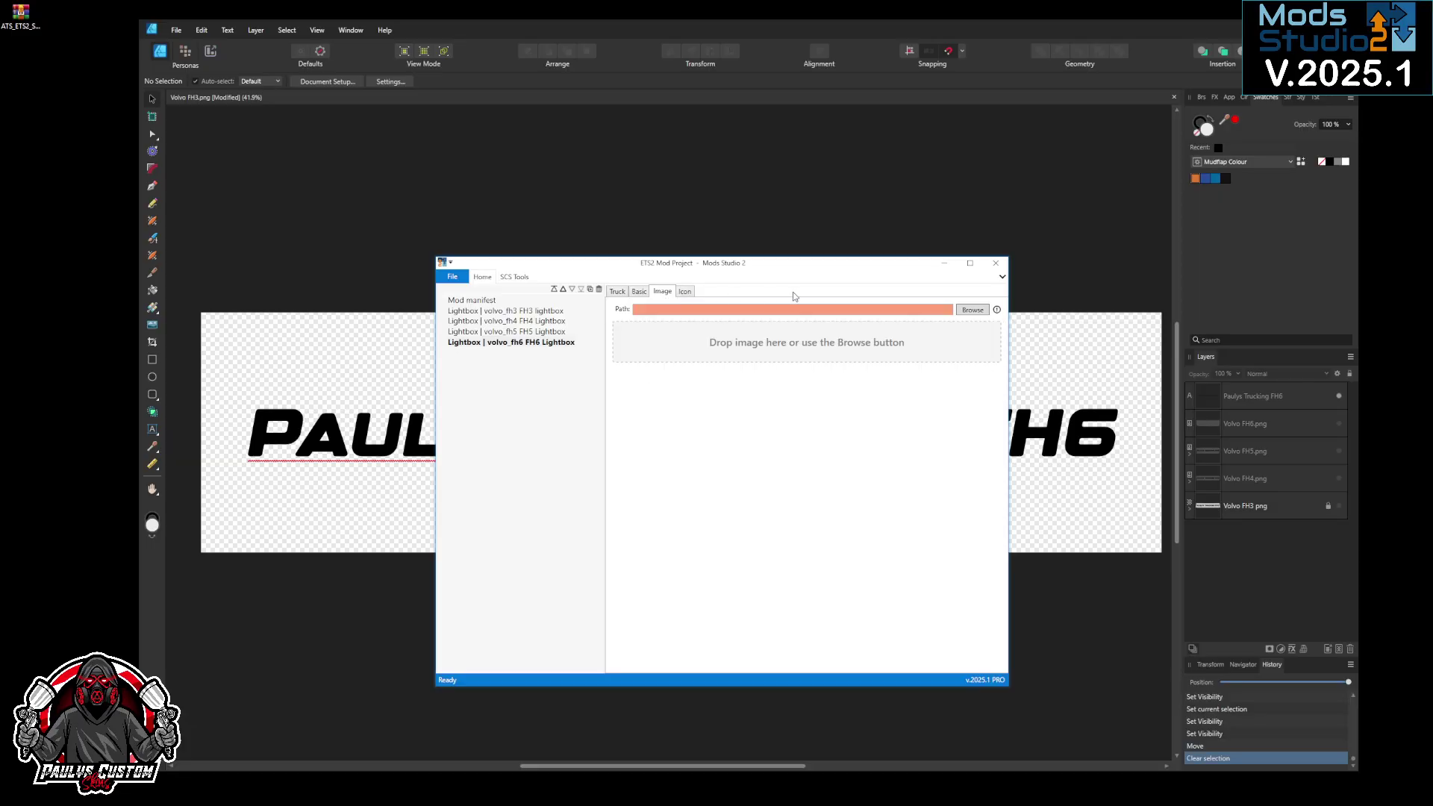
left_click(985, 314)
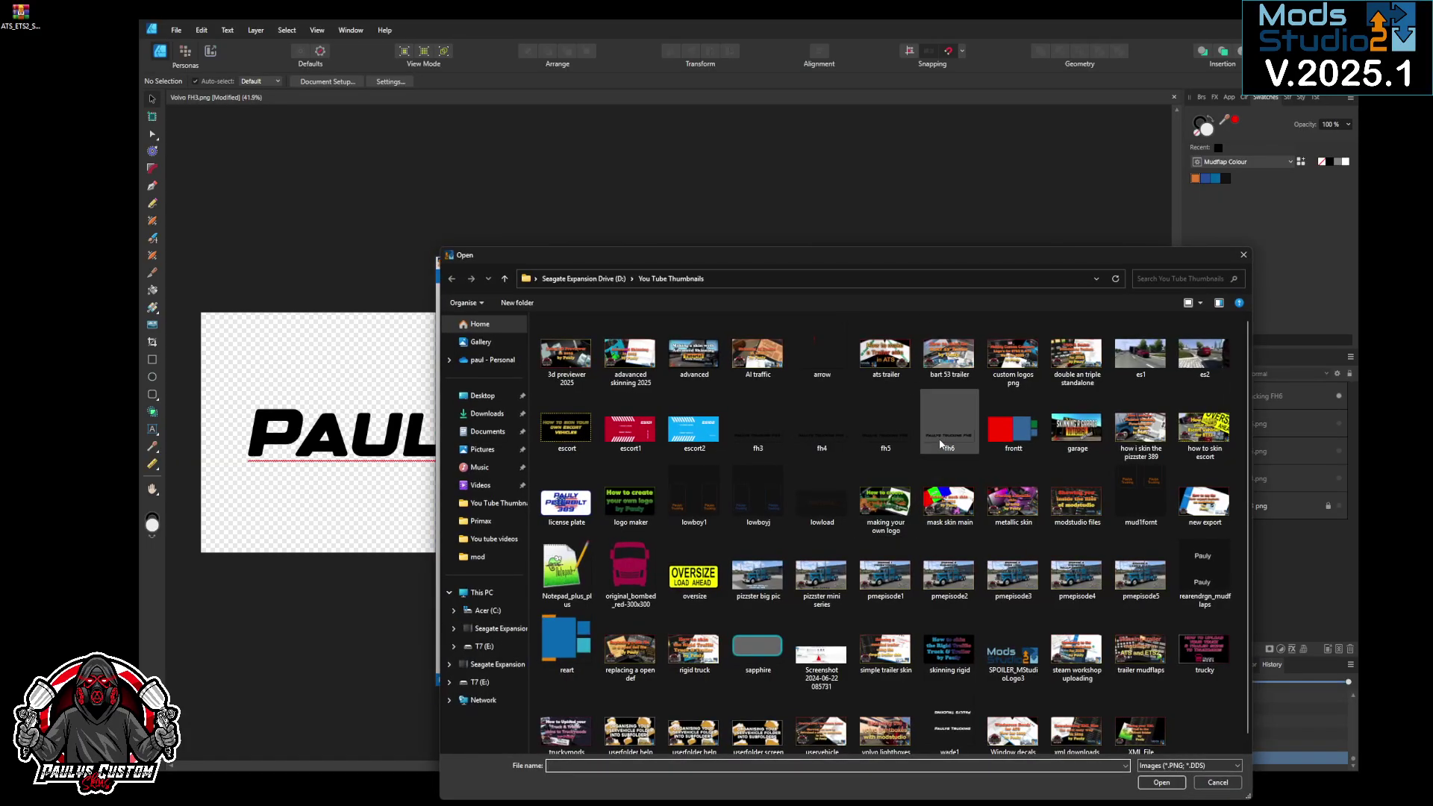
left_click(965, 433)
left_click(1161, 782)
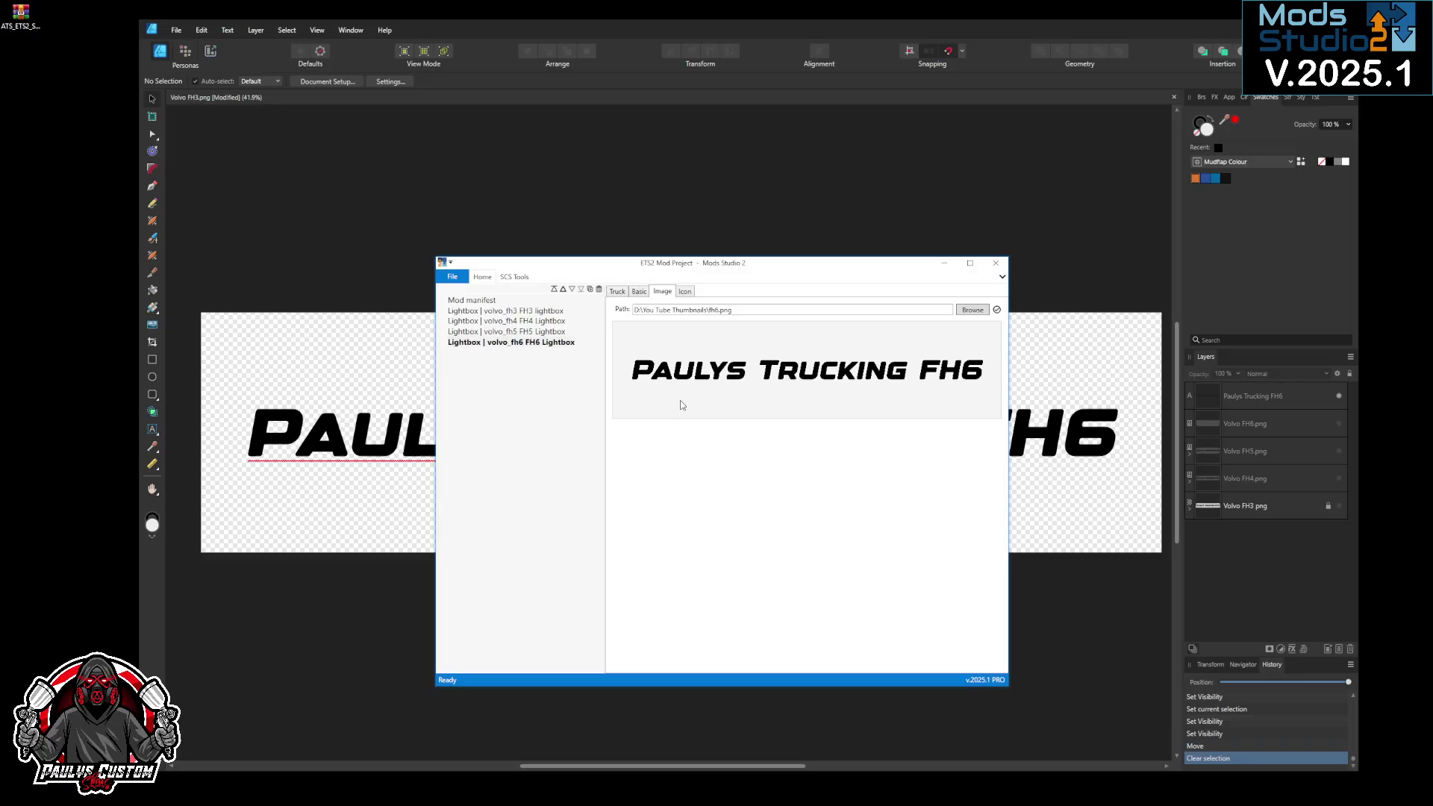
left_click(685, 291)
left_click(967, 310)
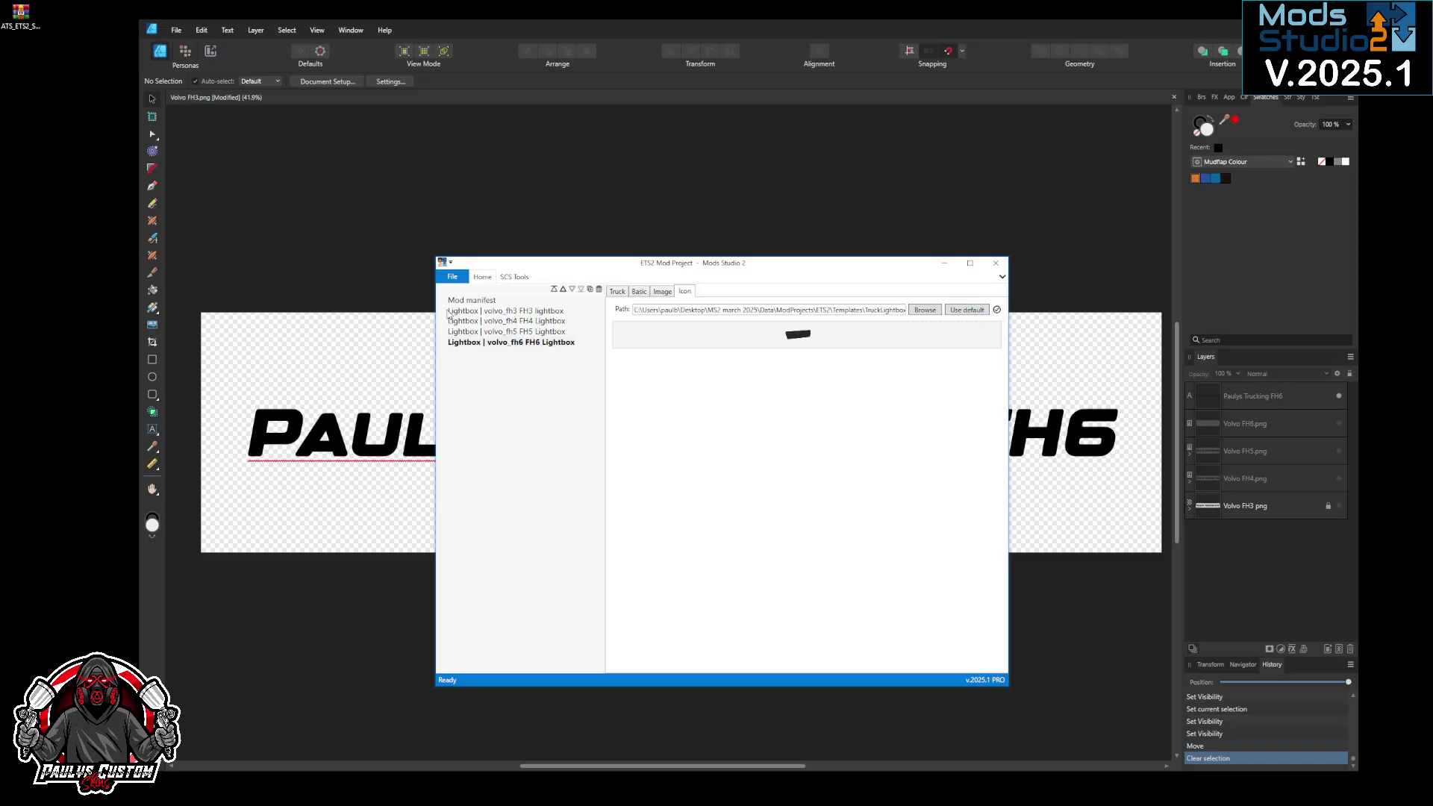
Step: In the mod manifest, tick the truck and tuning_parts categories, set version 1.0, and copy the name Volvo Lightboxes
left_click(472, 300)
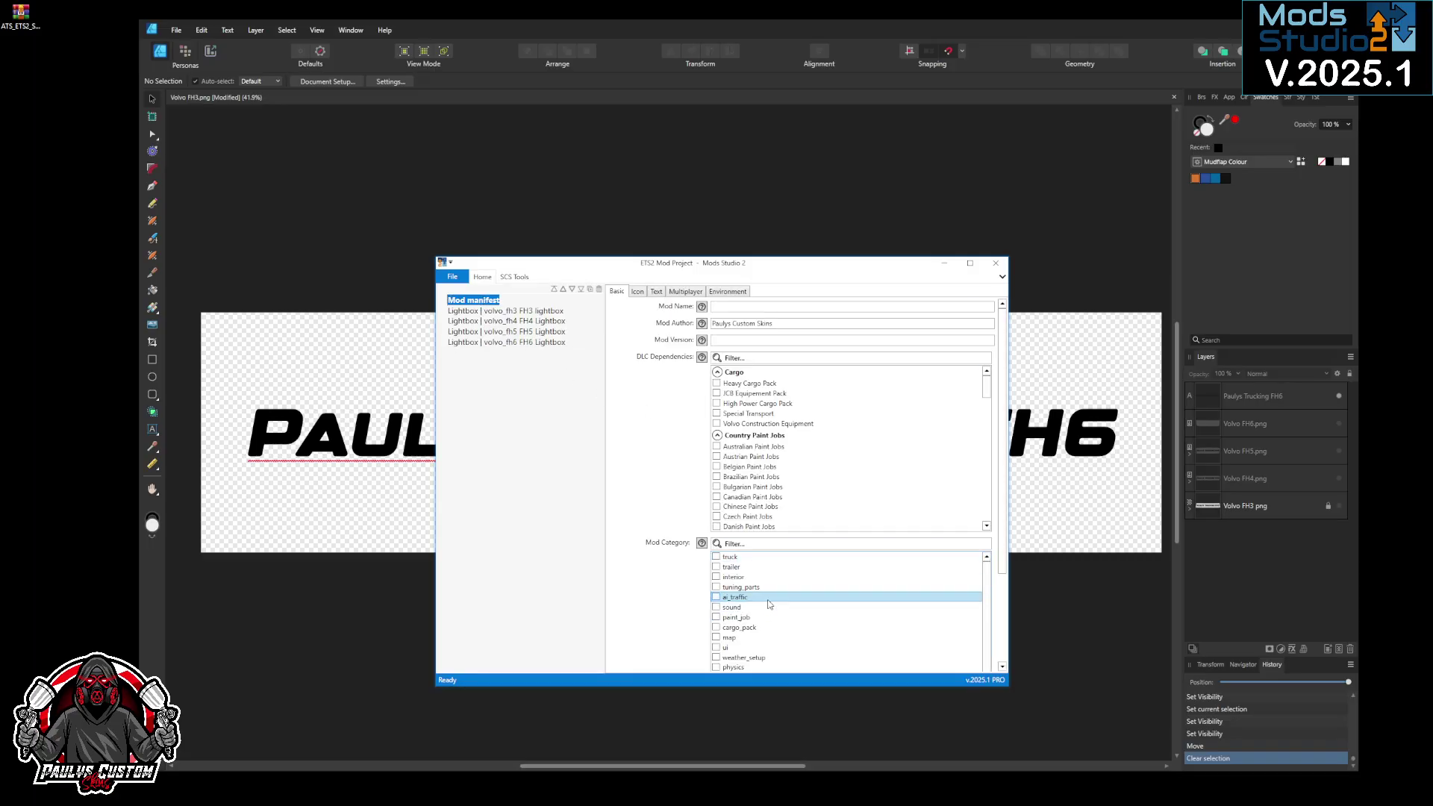
left_click(736, 587)
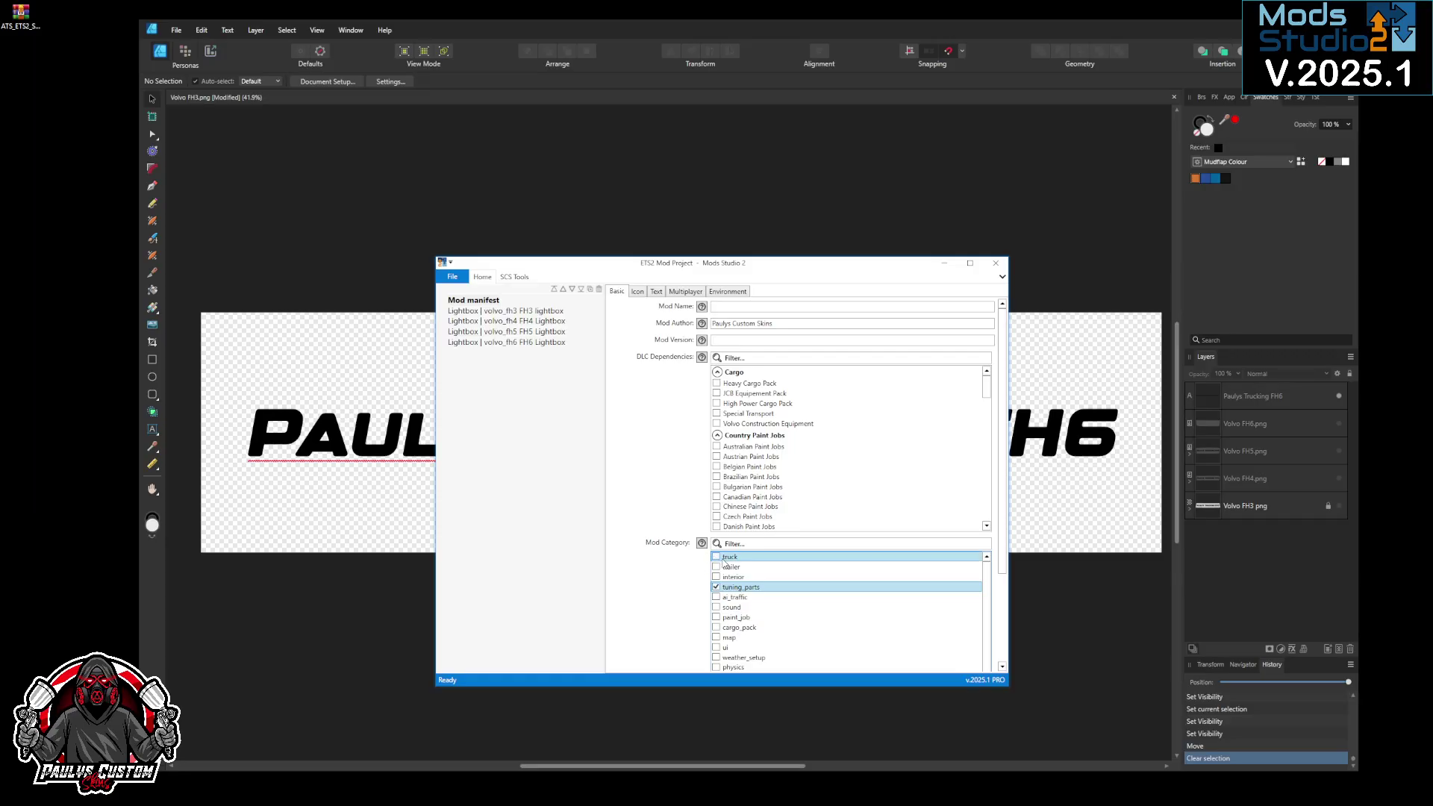
left_click(715, 557)
left_click(757, 336)
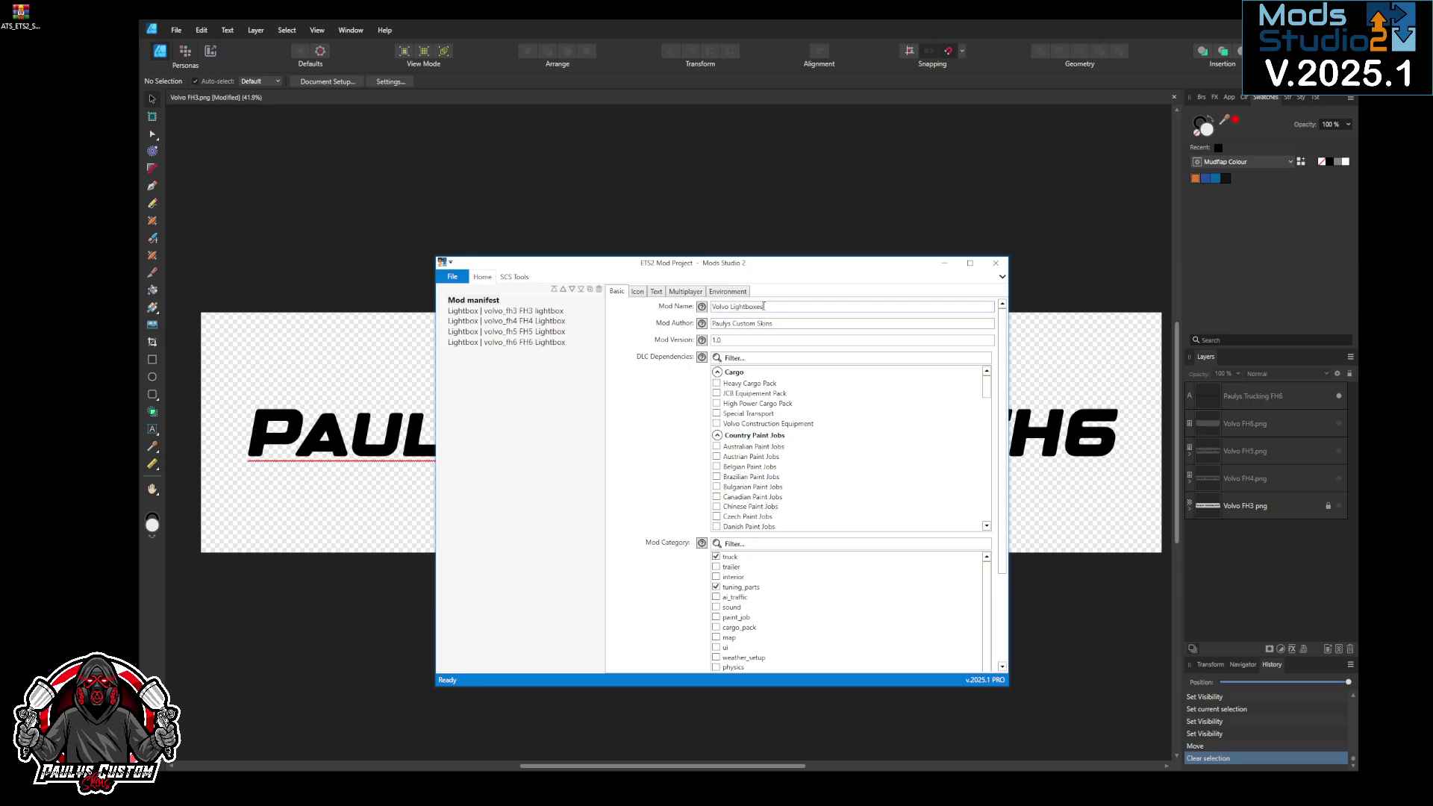
left_click_drag(772, 307, 712, 306)
right_click(722, 308)
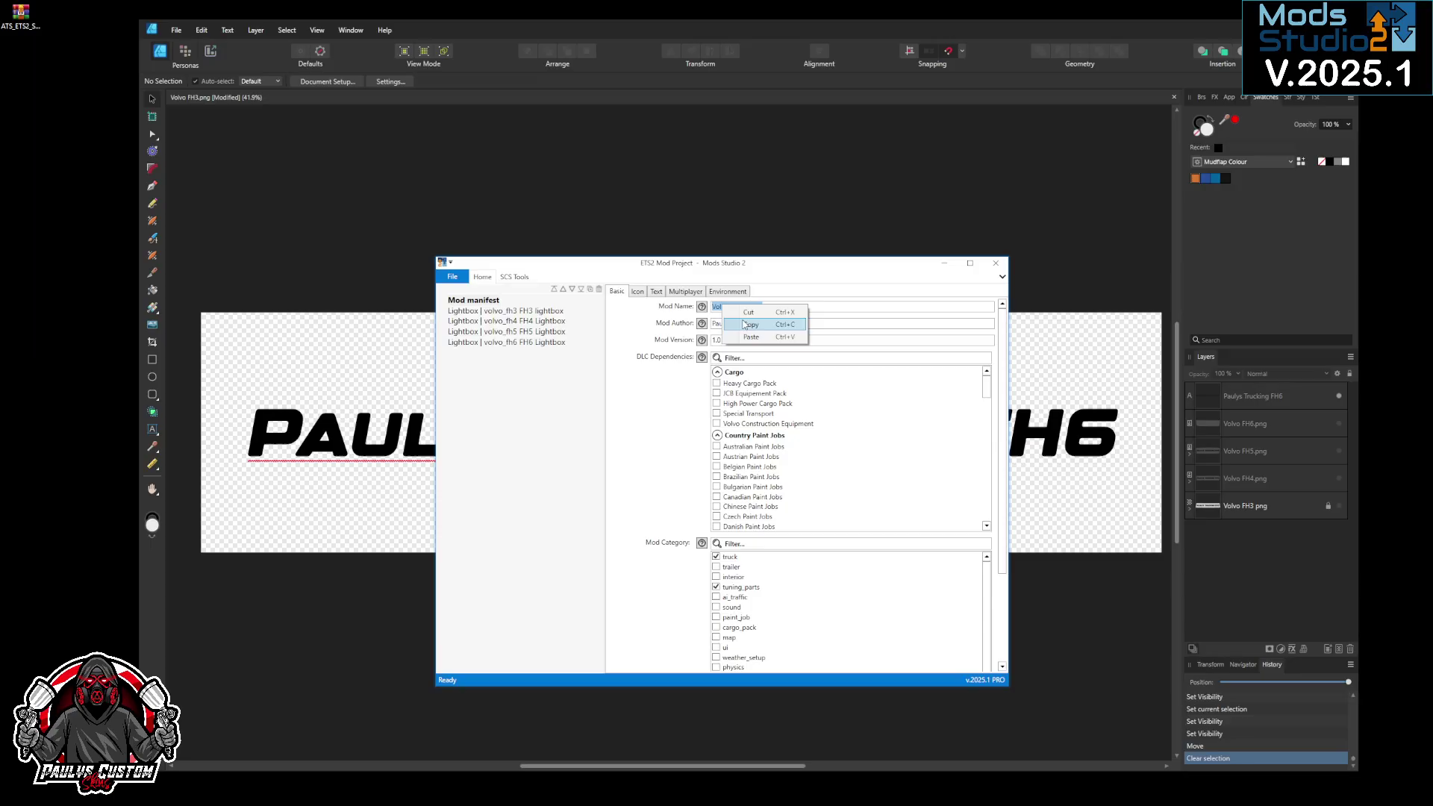
left_click(748, 326)
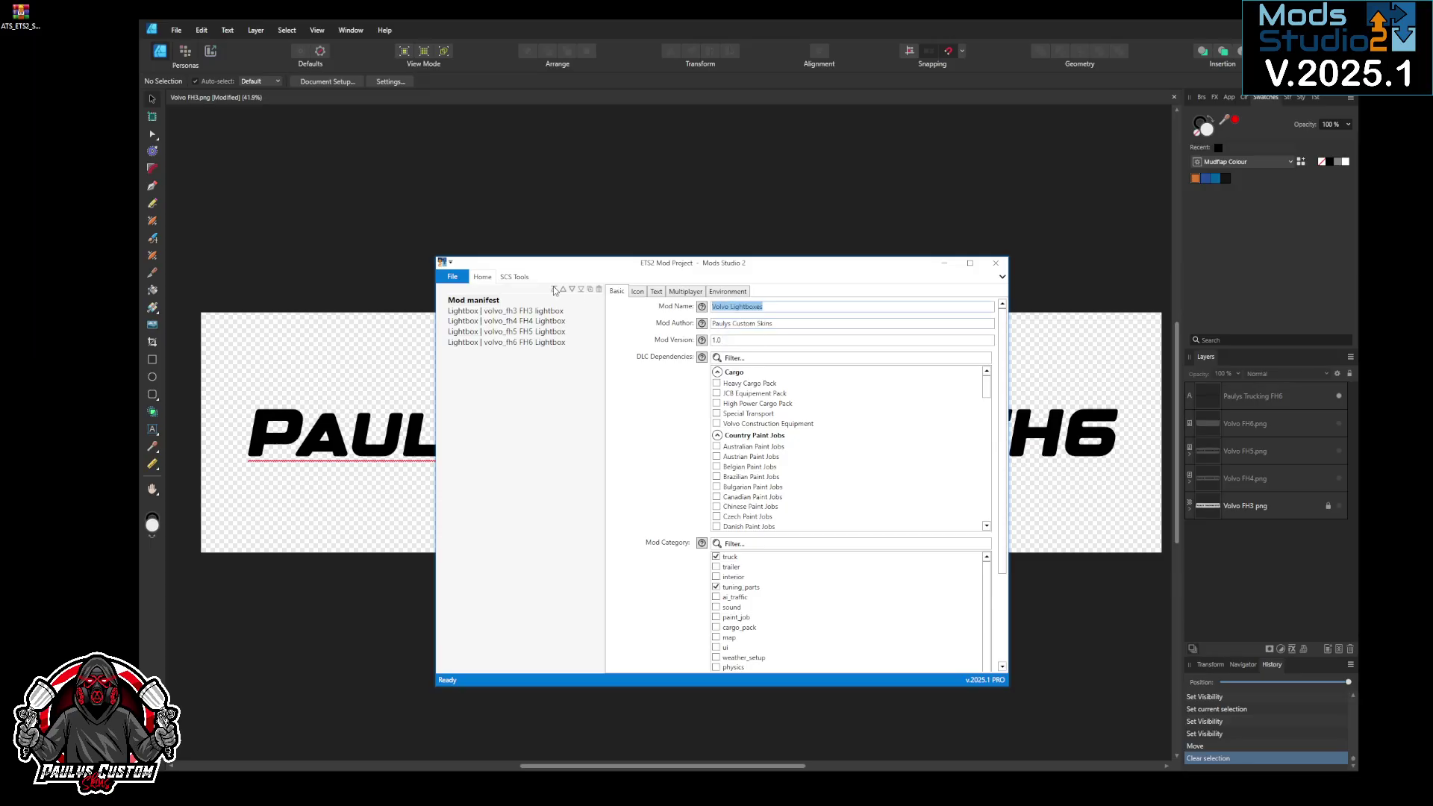
Step: Review the manifest's icon, description and multiplayer settings, then start the mod export
left_click(636, 292)
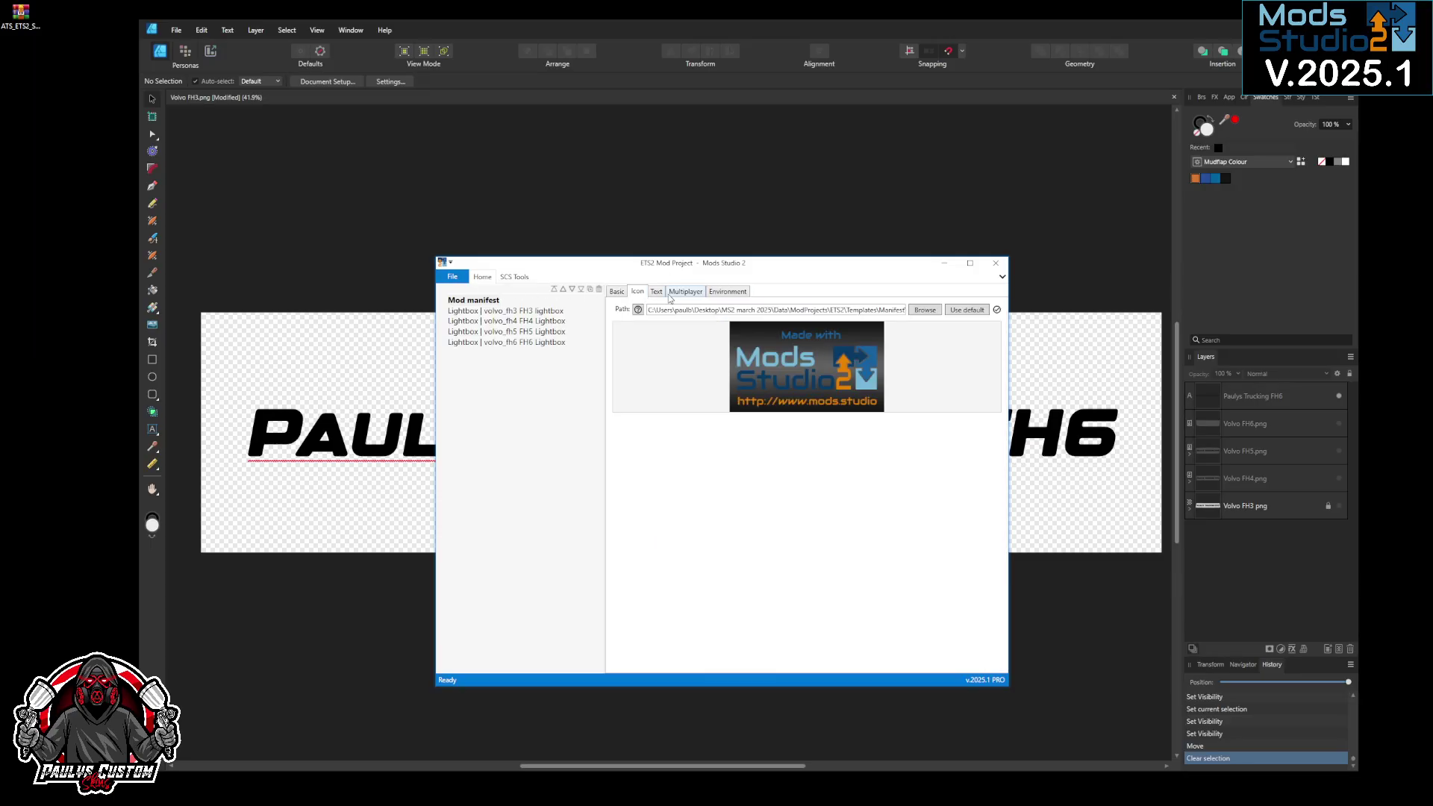
left_click(656, 293)
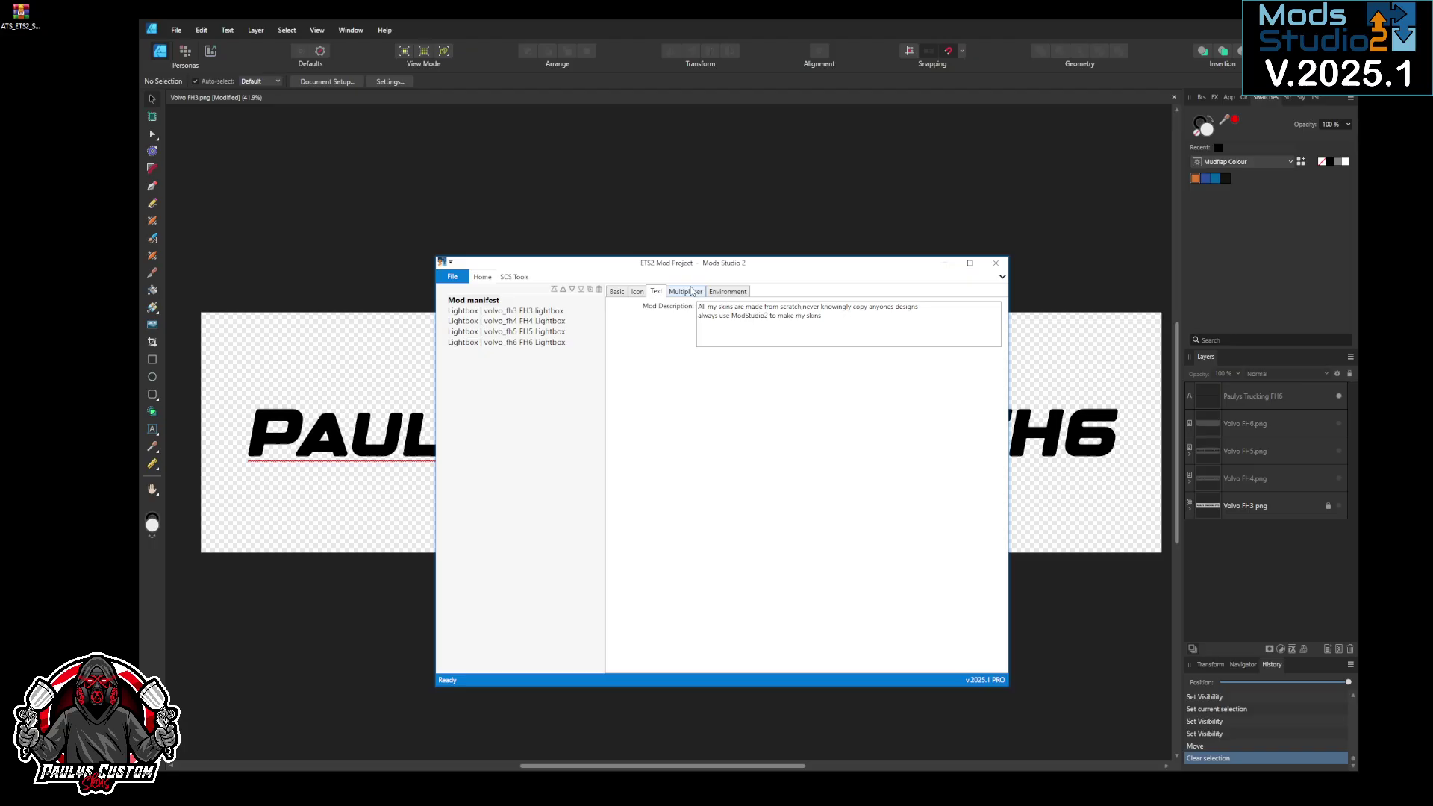
left_click(679, 294)
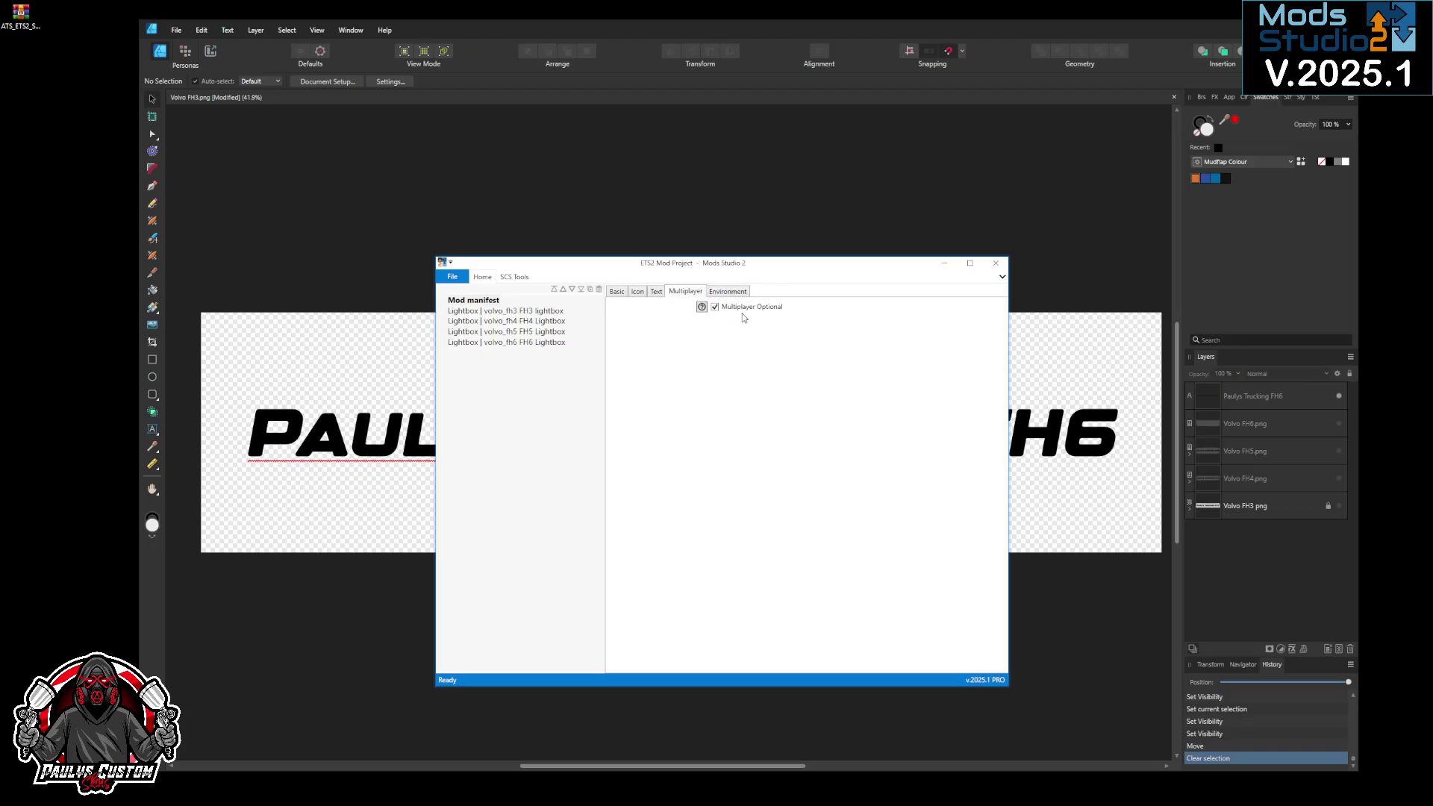
left_click(453, 276)
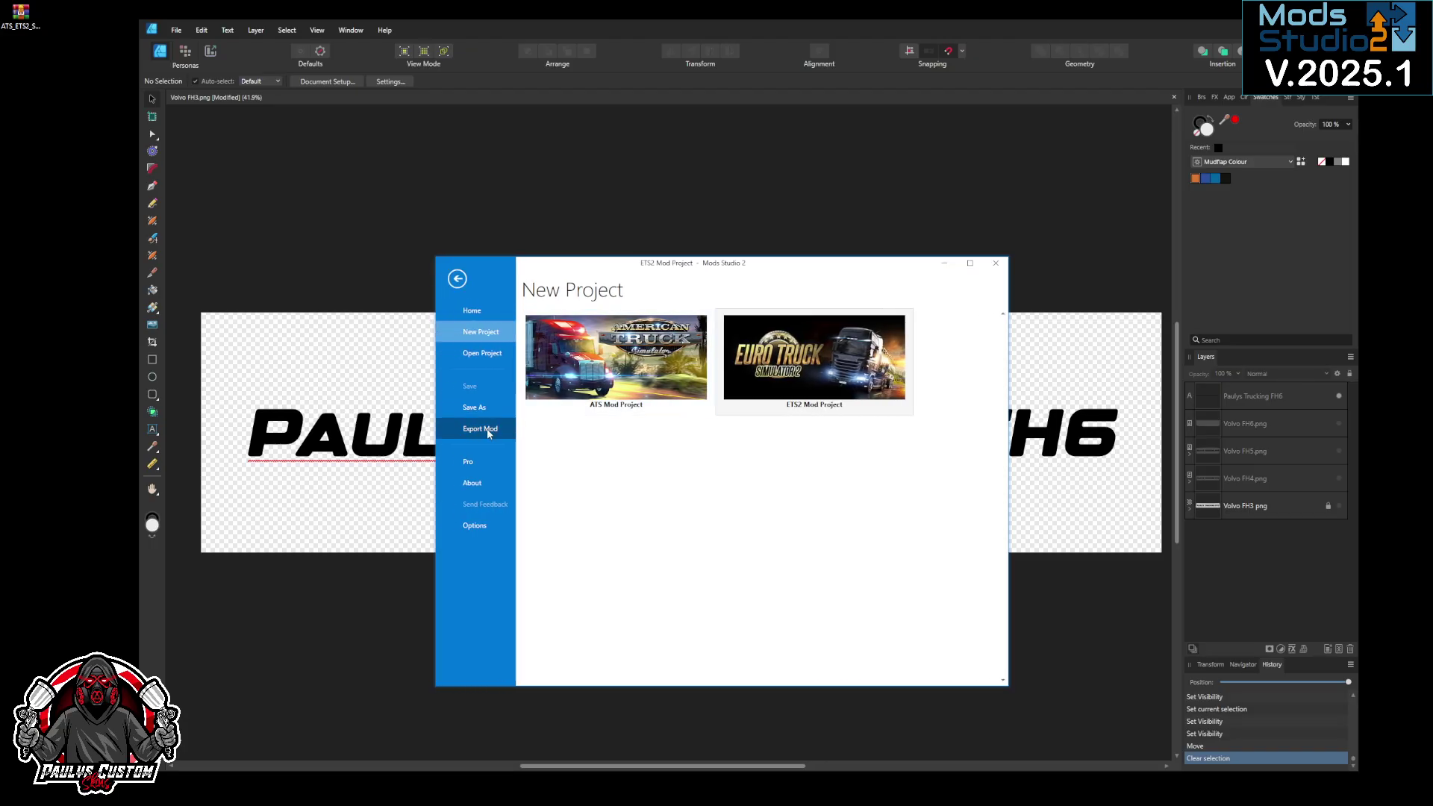
left_click(474, 430)
Step: Save the mod locally under the pasted file name 'Volvo Lightboxes', then minimize Mods Studio
left_click(776, 558)
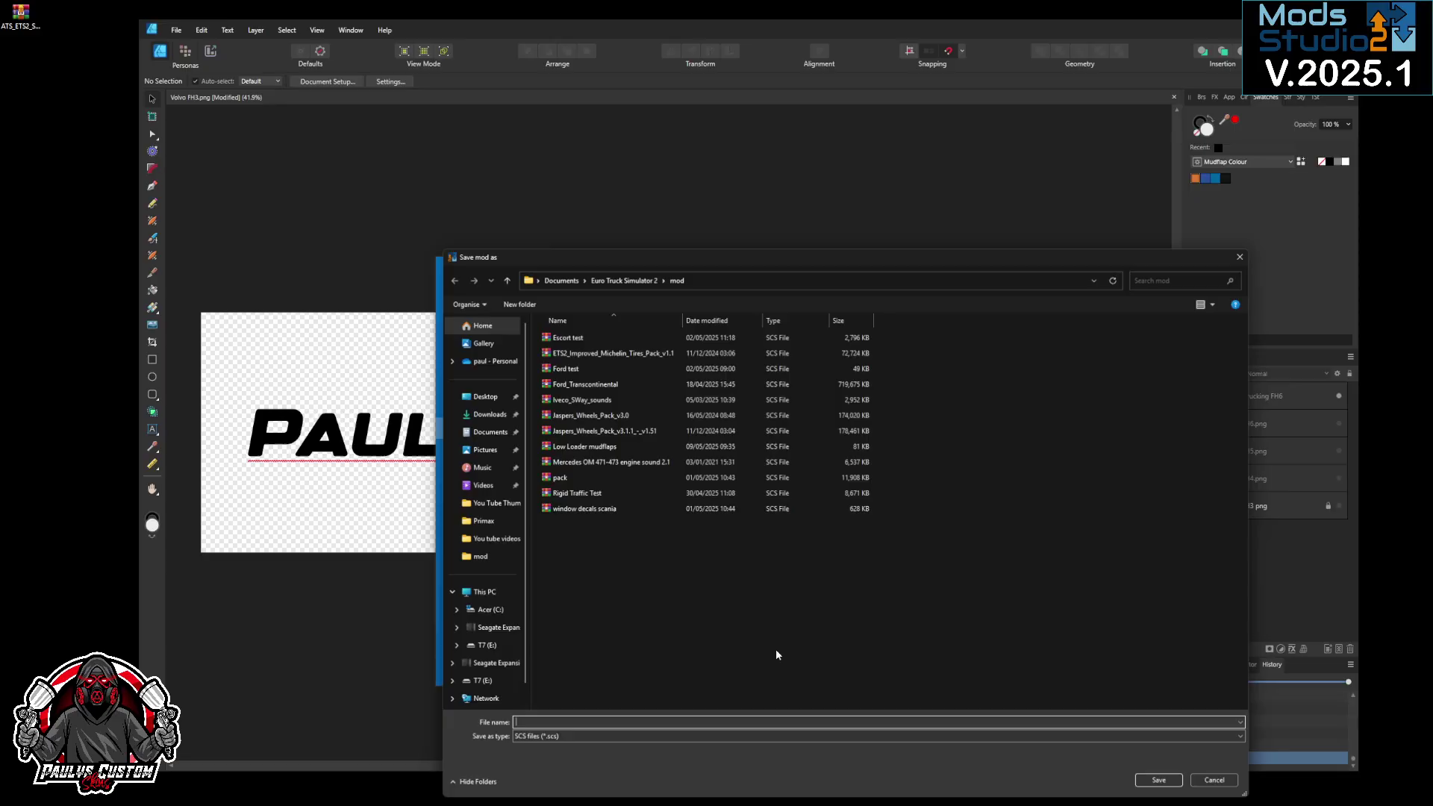
right_click(666, 722)
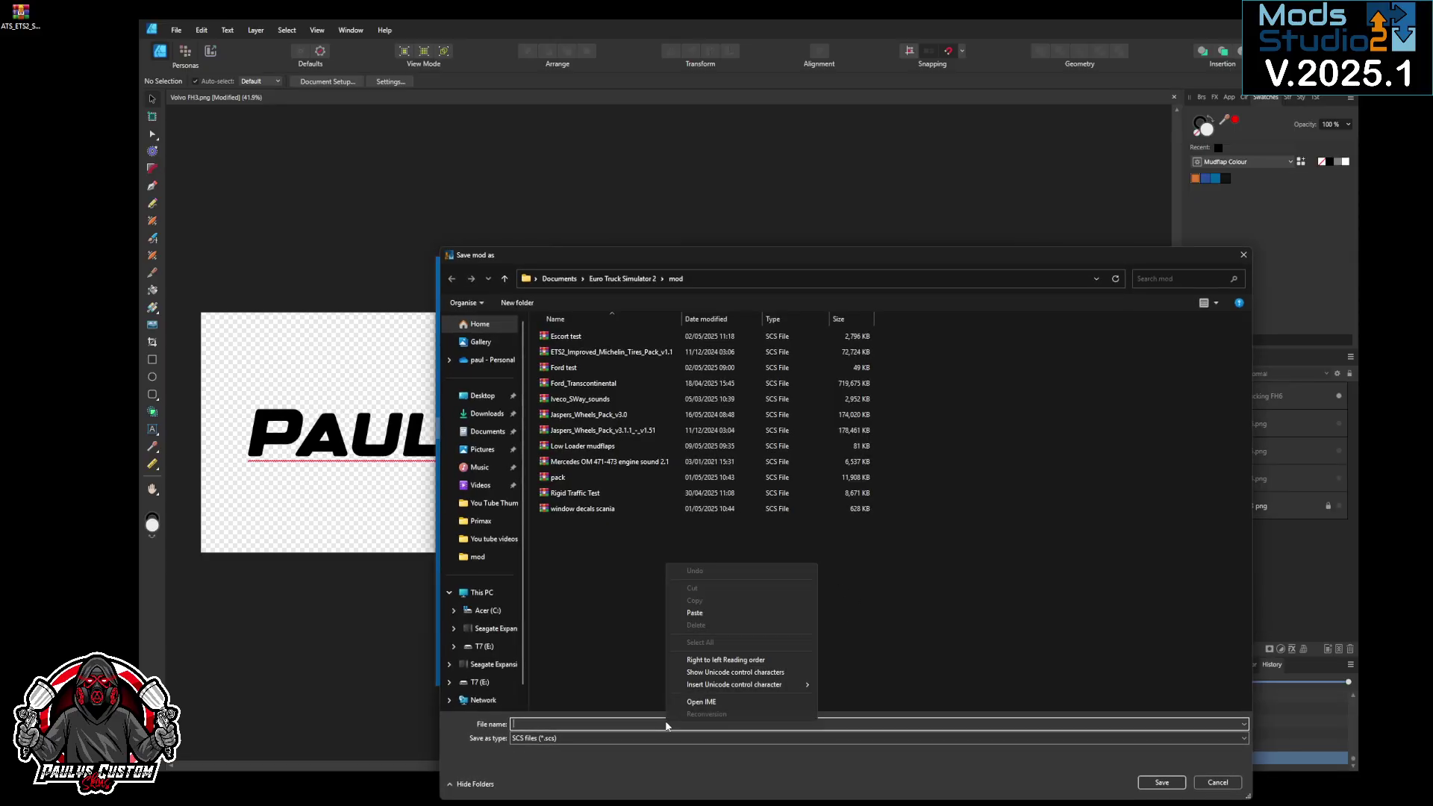
left_click(694, 613)
left_click(1175, 783)
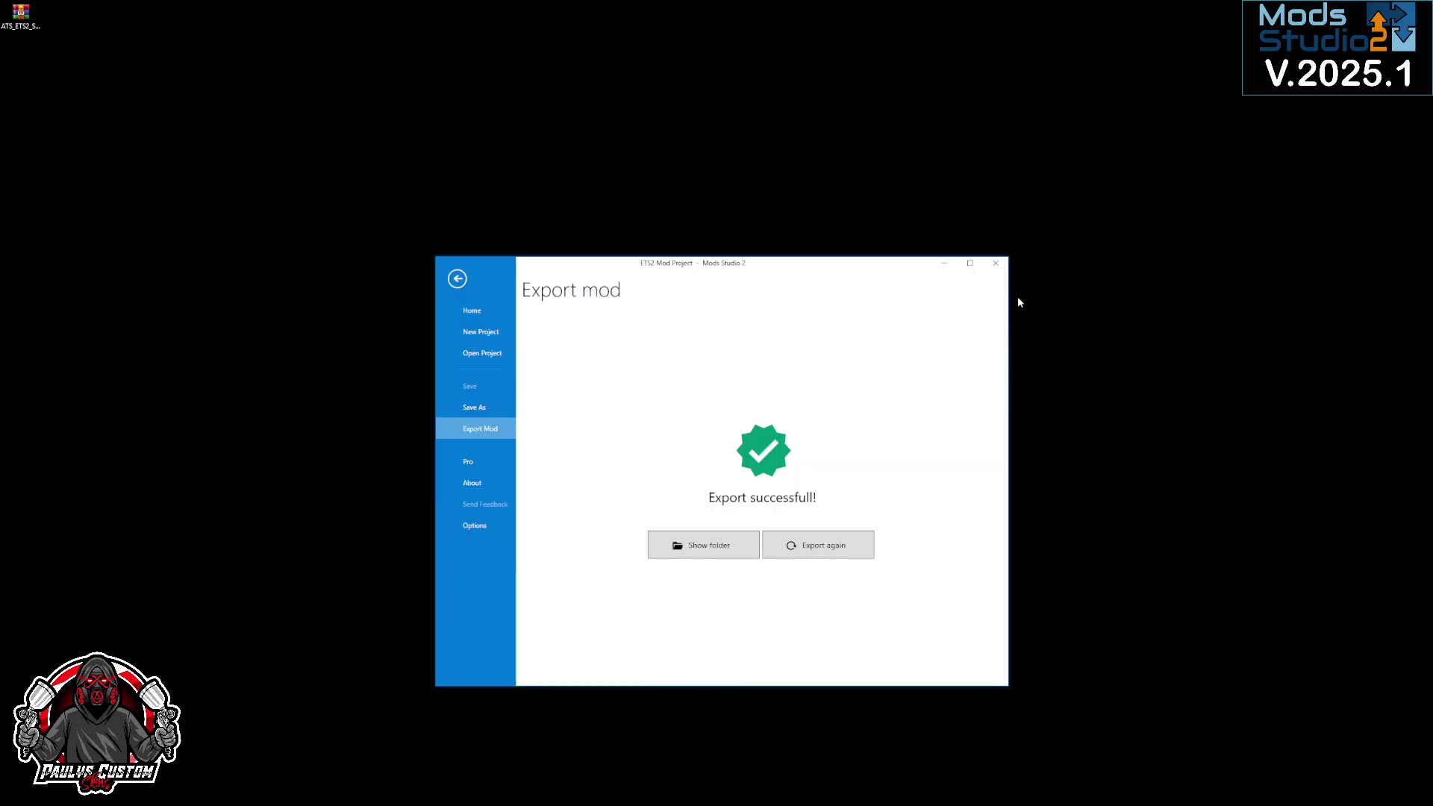
left_click(944, 263)
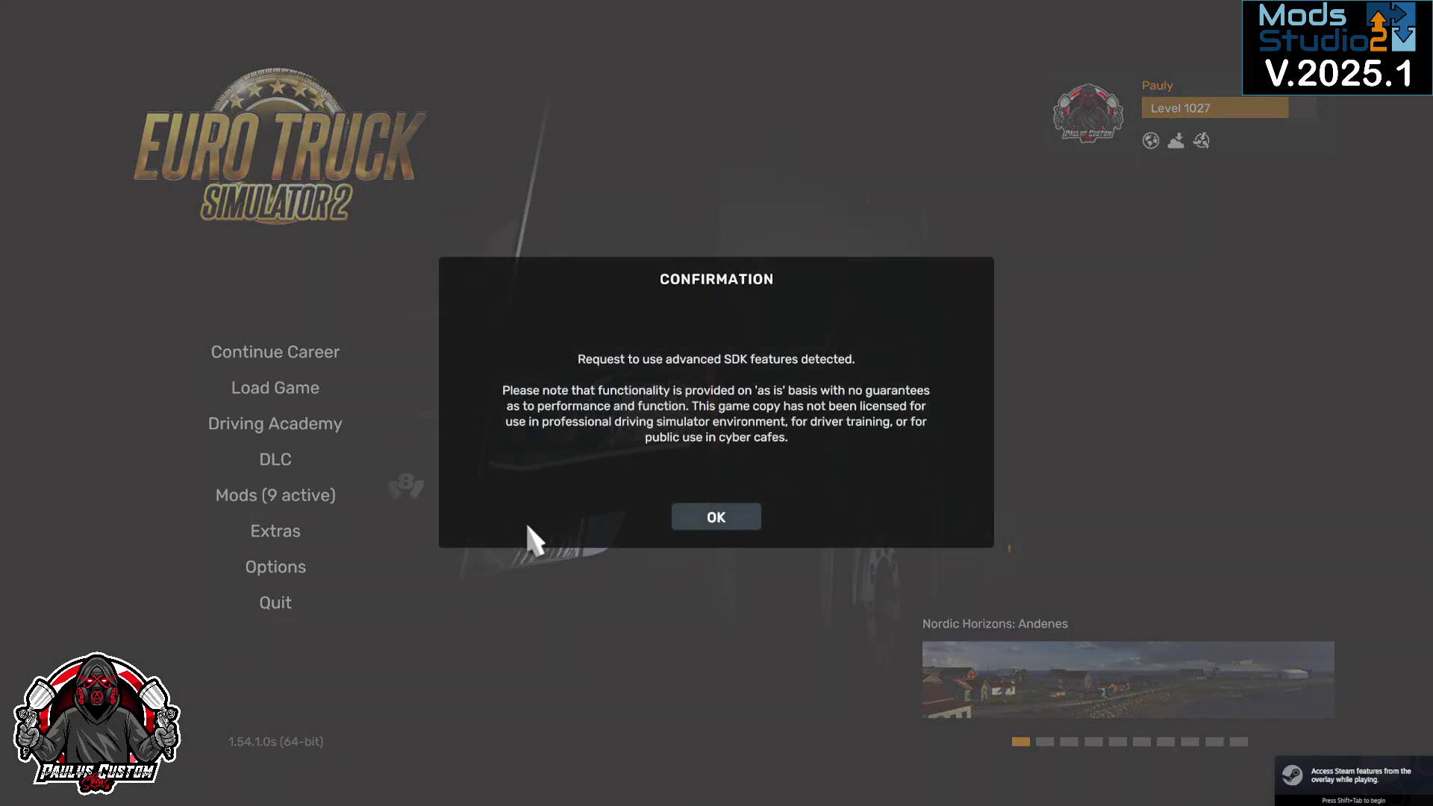
Step: Dismiss the SDK notice, activate Volvo Lightboxes in the mod manager, confirm, and continue the career
left_click(722, 518)
left_click(392, 409)
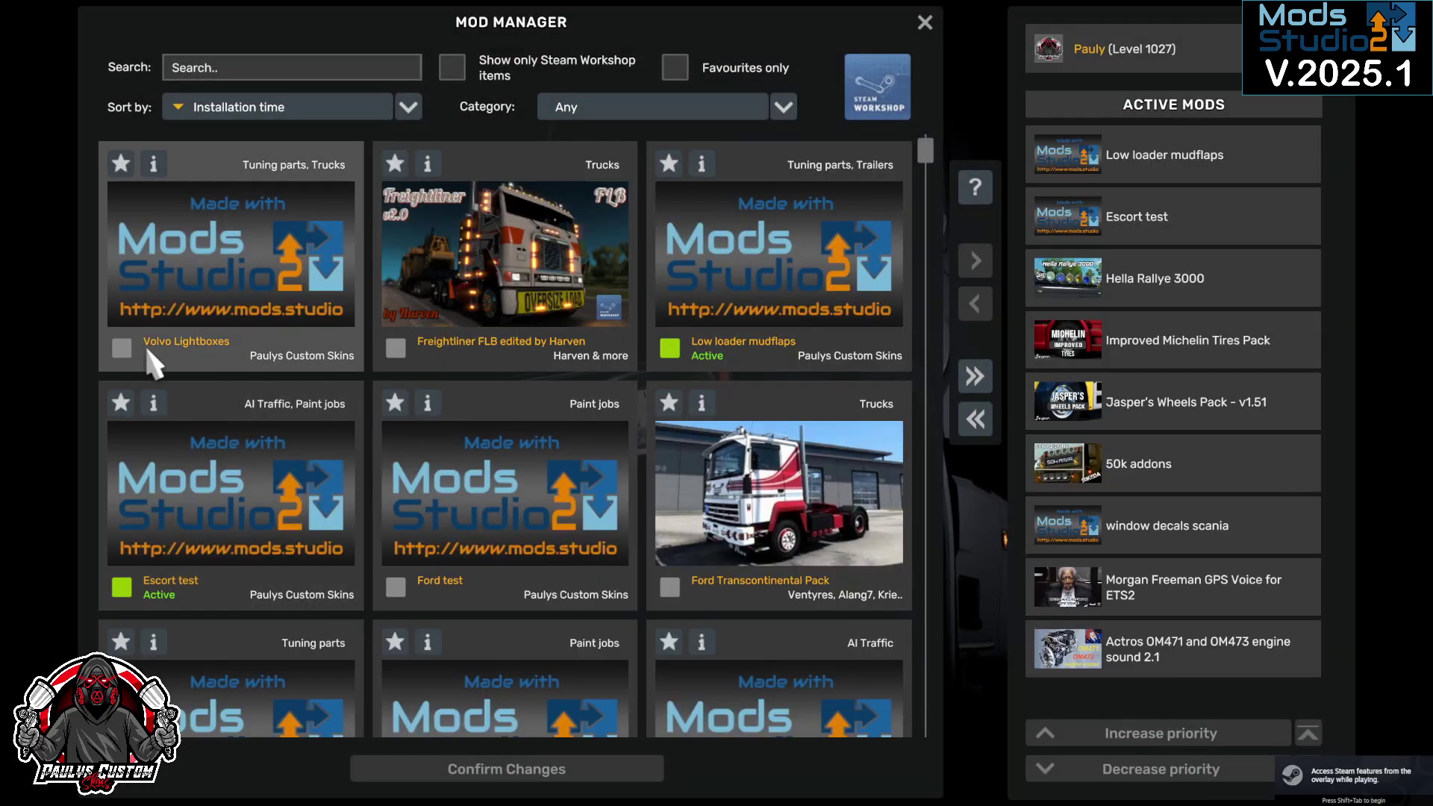
left_click(146, 350)
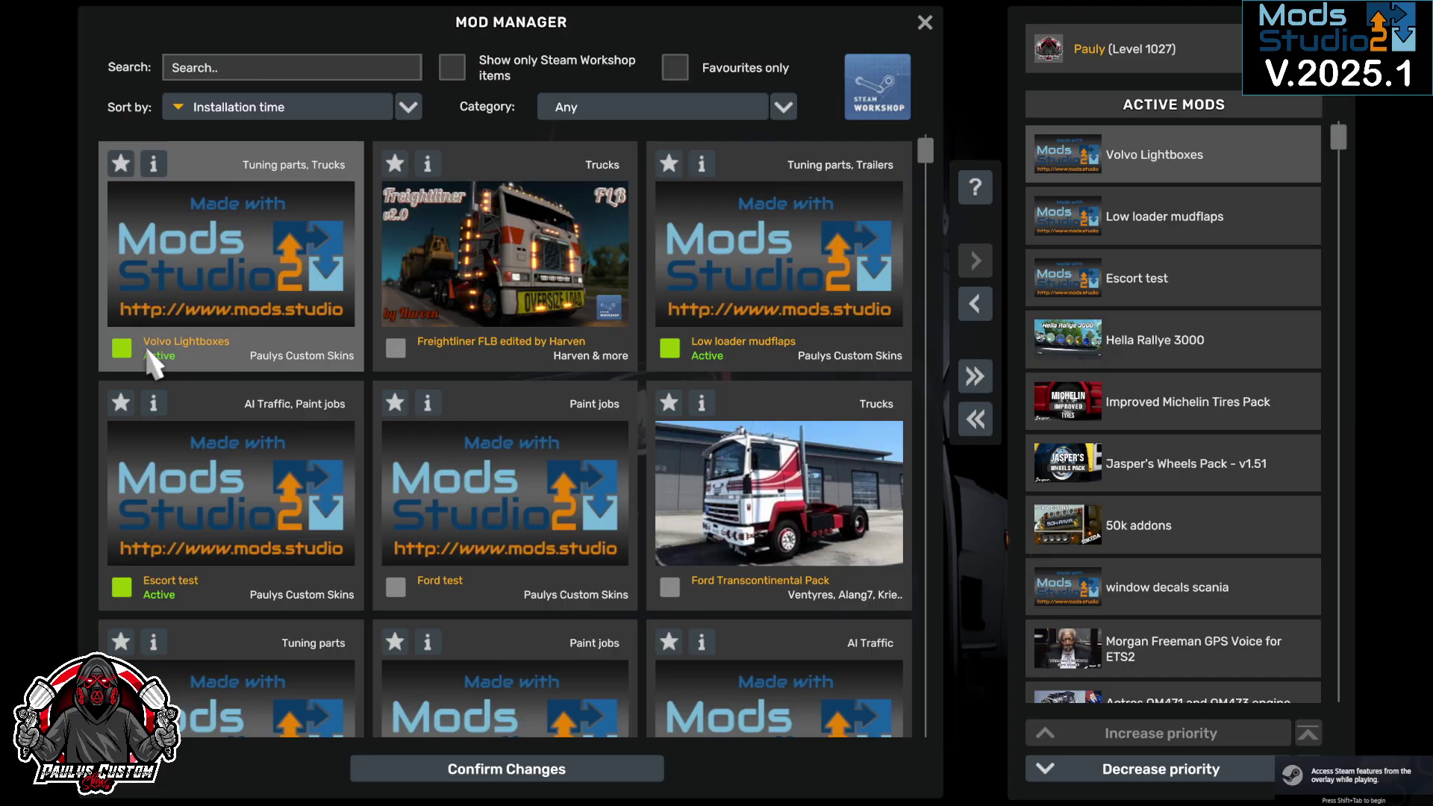
left_click(518, 771)
left_click(275, 358)
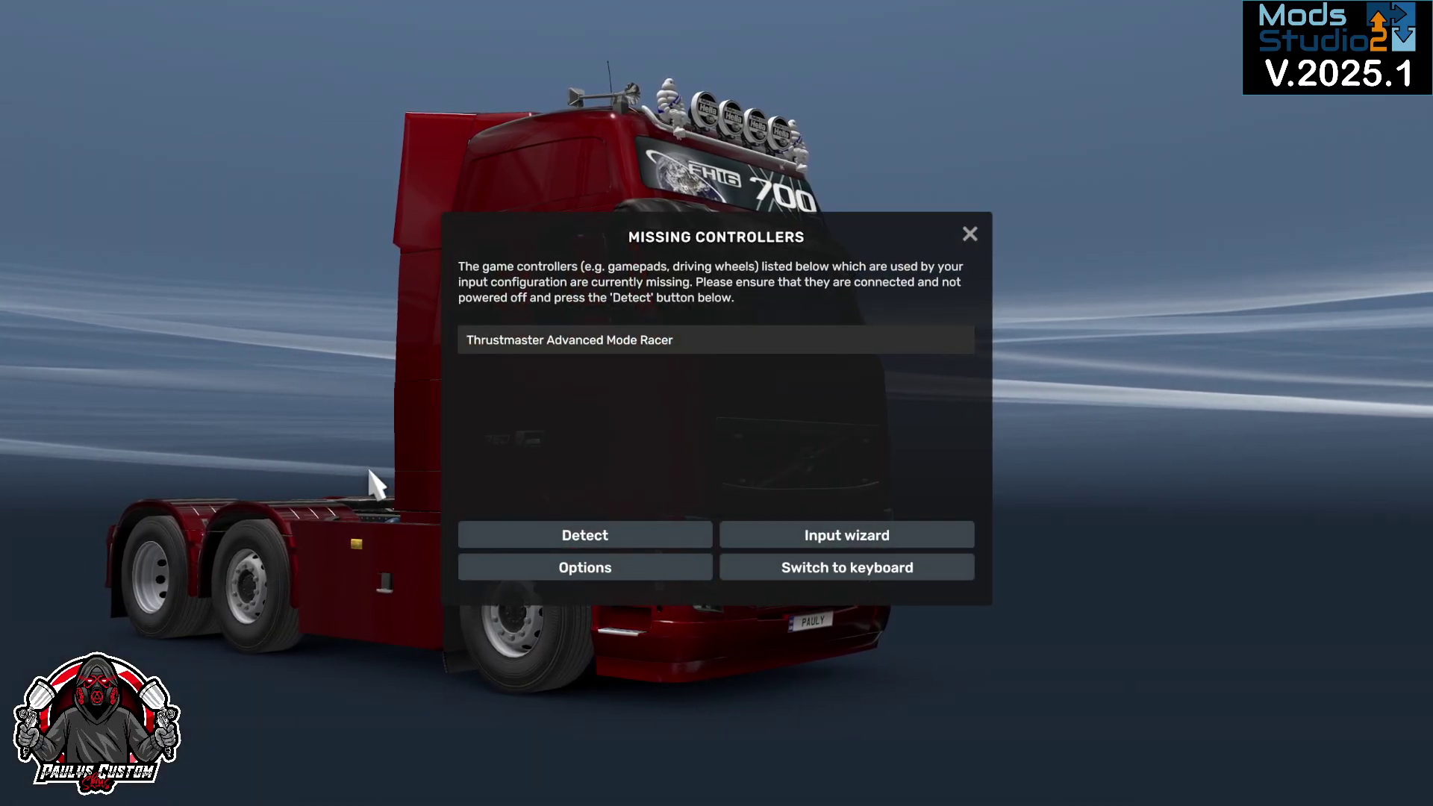
Step: Dismiss the controllers notice, resume driving, reverse the red Volvo into the service bay, and enter Truck Service
left_click(970, 234)
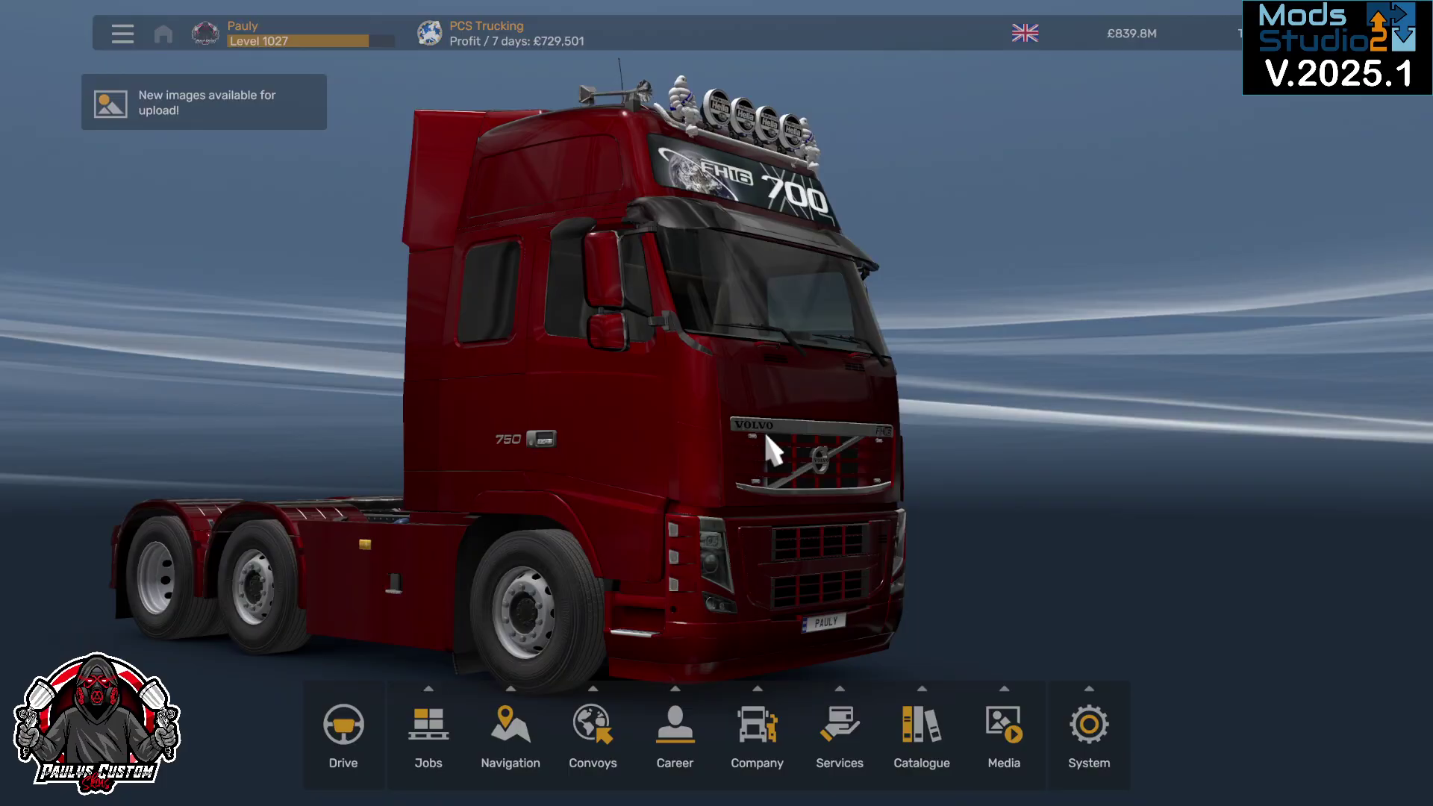
mouse_move(429, 735)
left_click(319, 721)
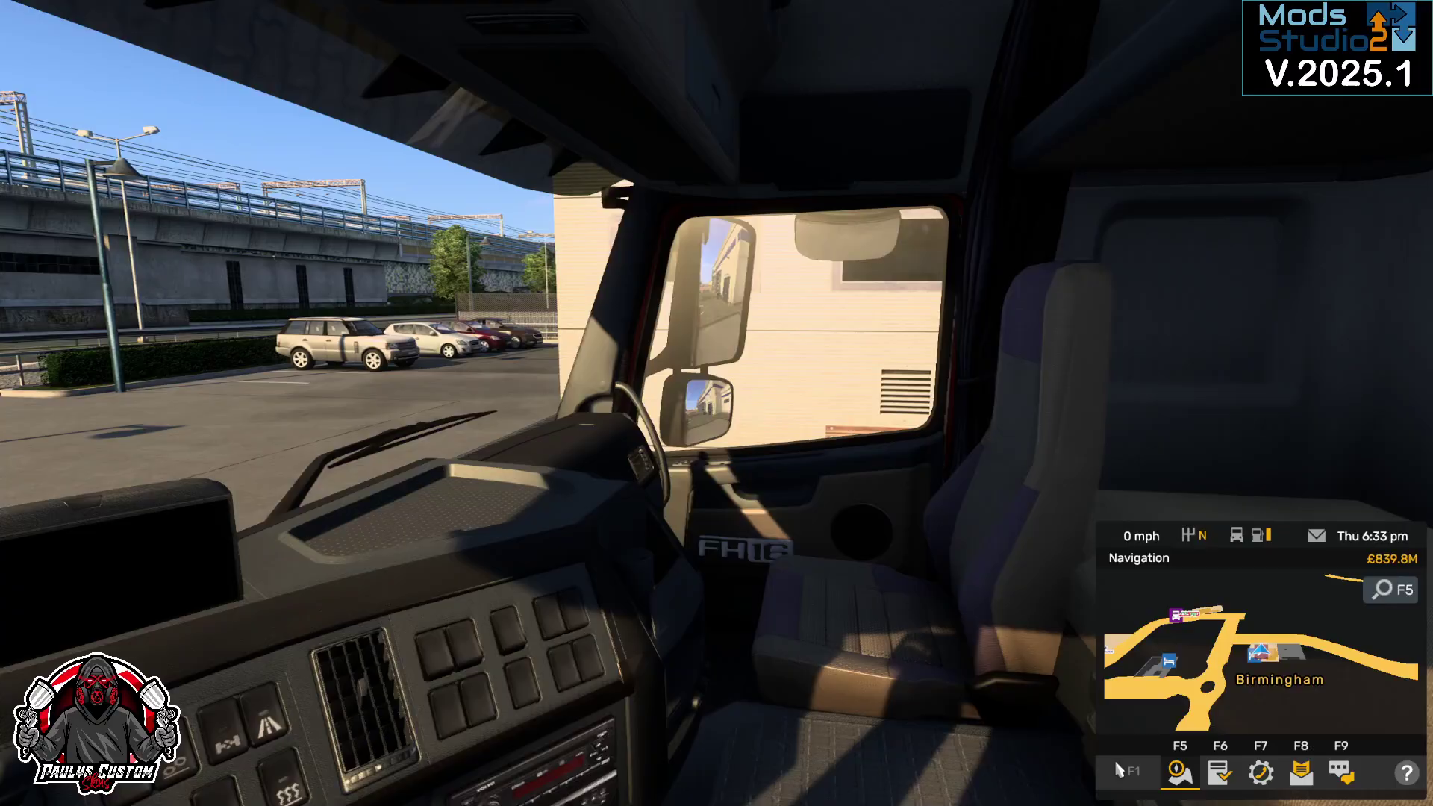
key("2")
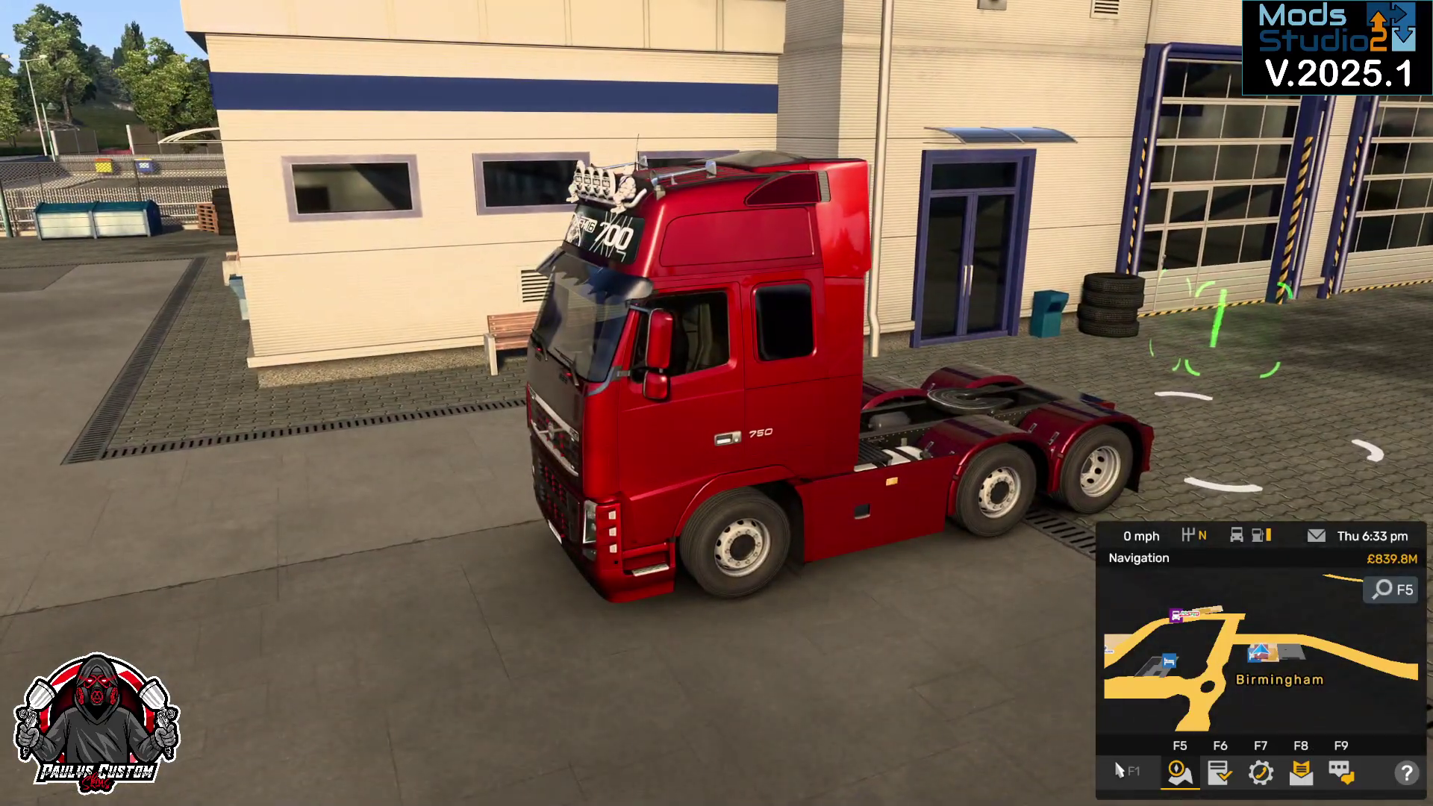
key("s")
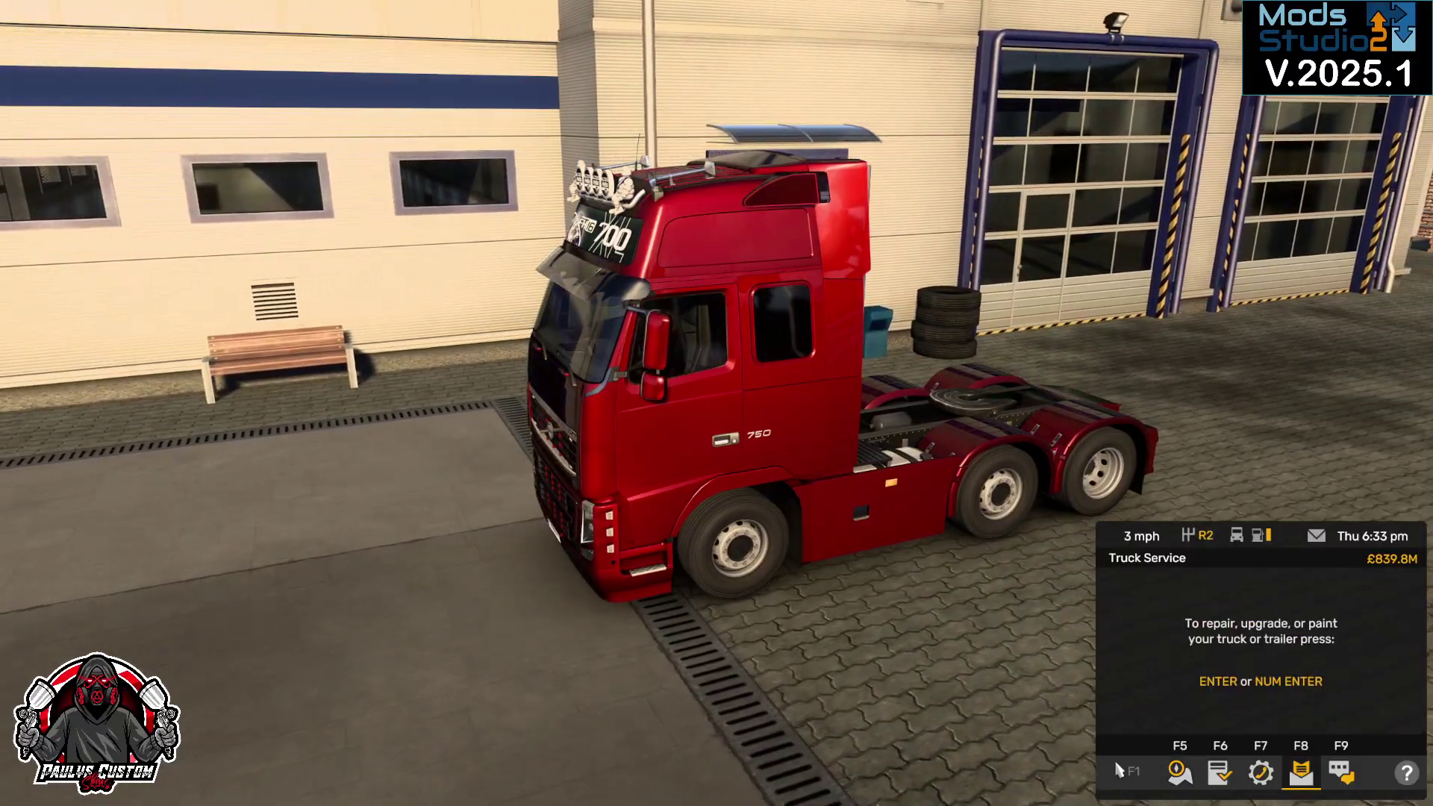
key("Return")
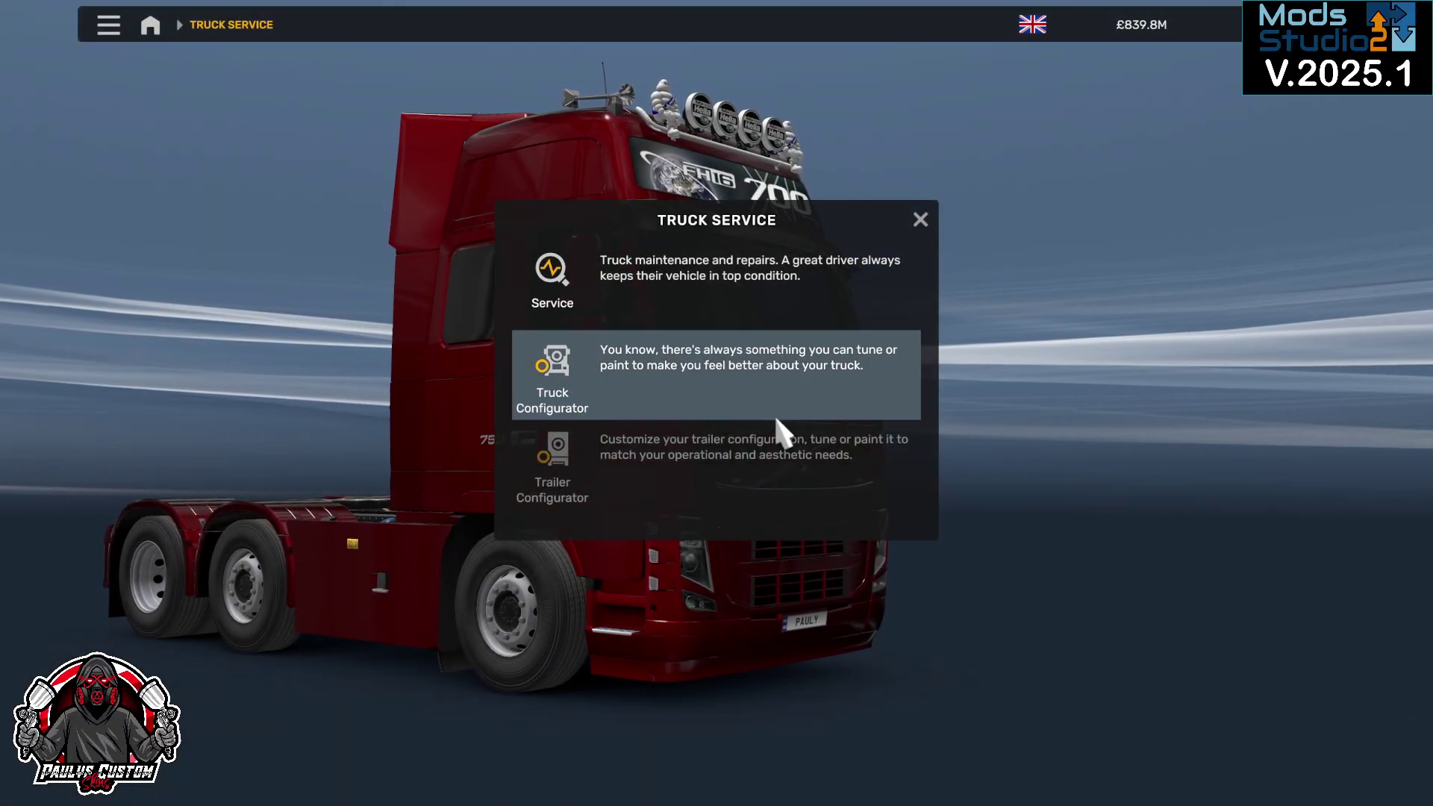
Step: Fit the PAULYS TRUCKING FH3 lightbox decal to the red Volvo's cab visor
left_click(718, 371)
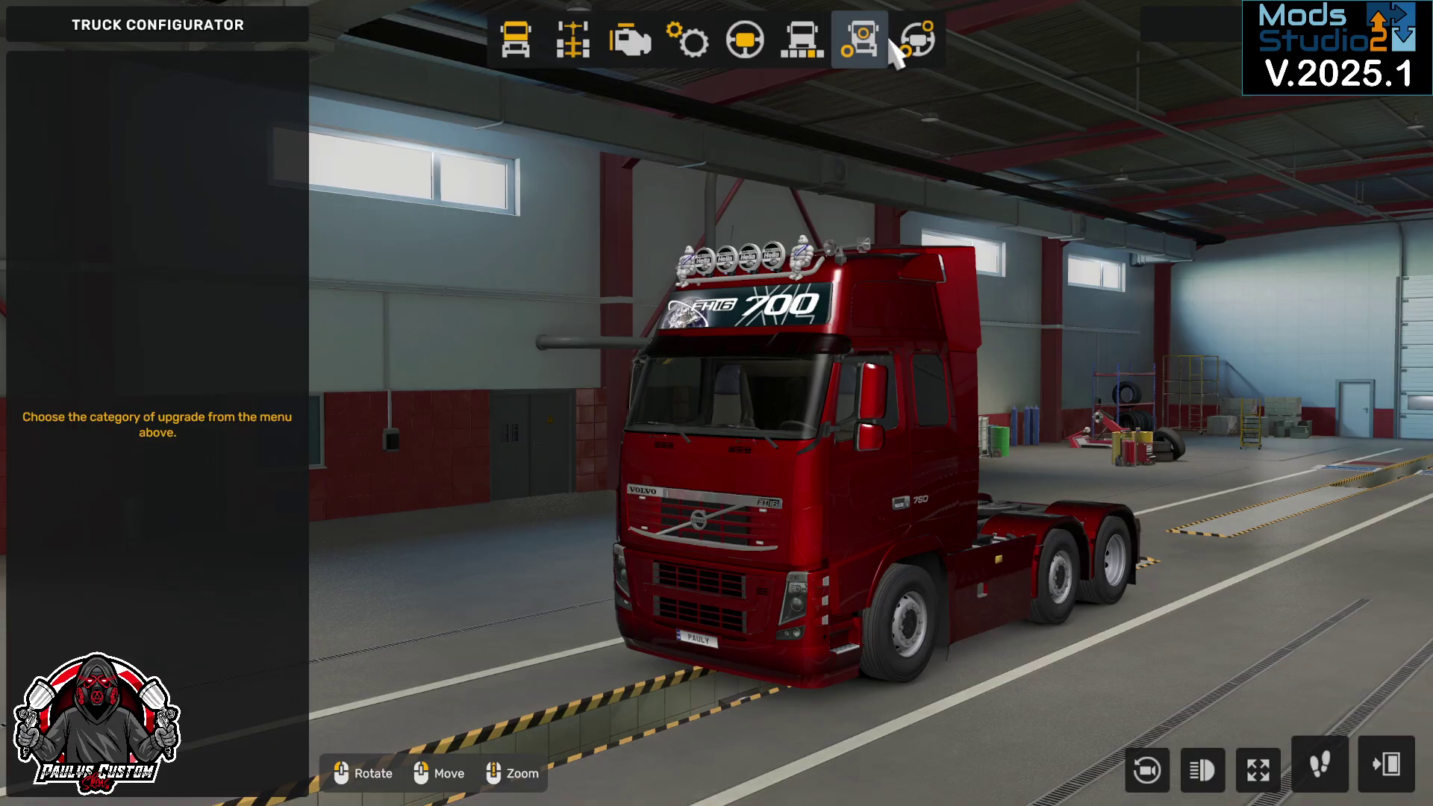
left_click(888, 46)
left_click(713, 305)
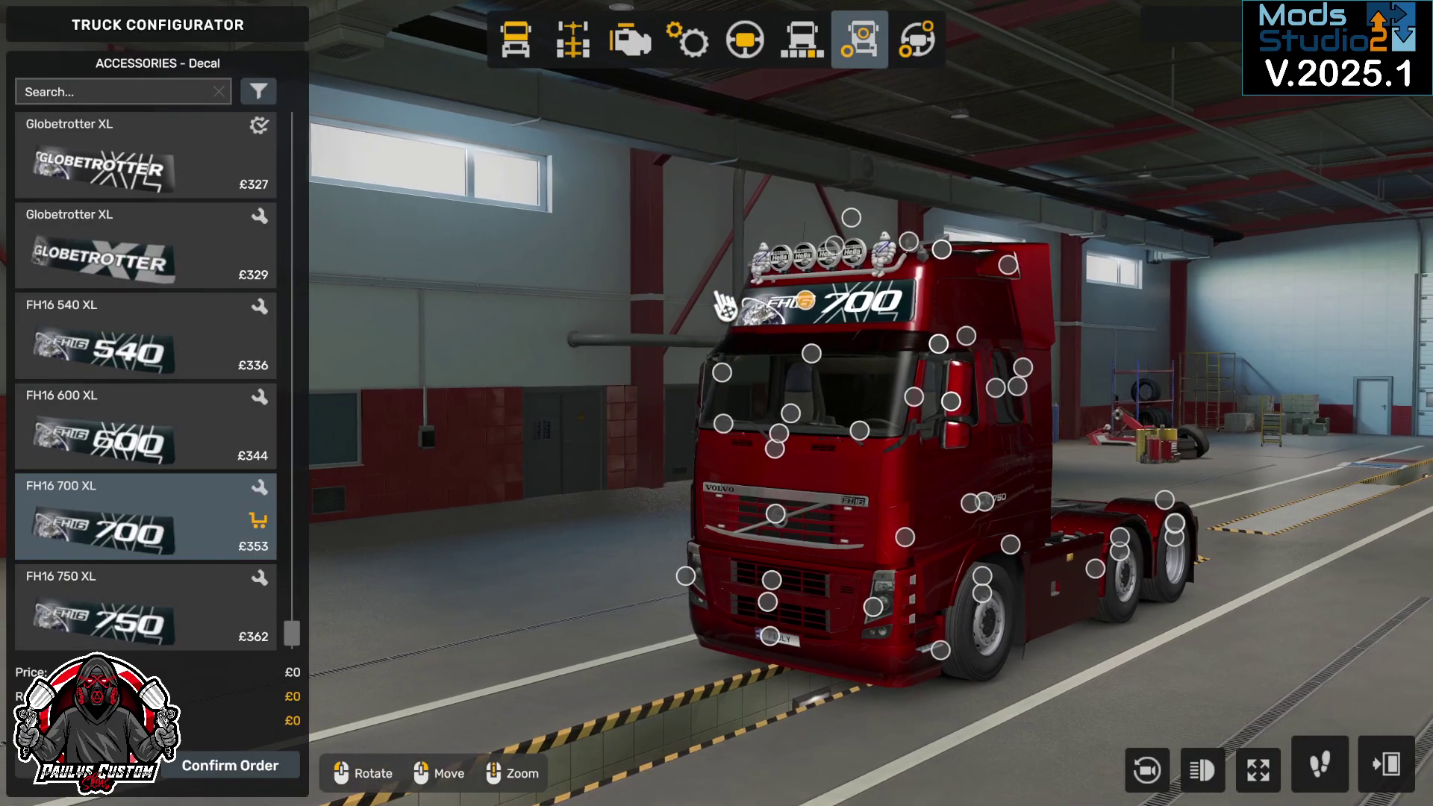
scroll(187, 524, "up", 3)
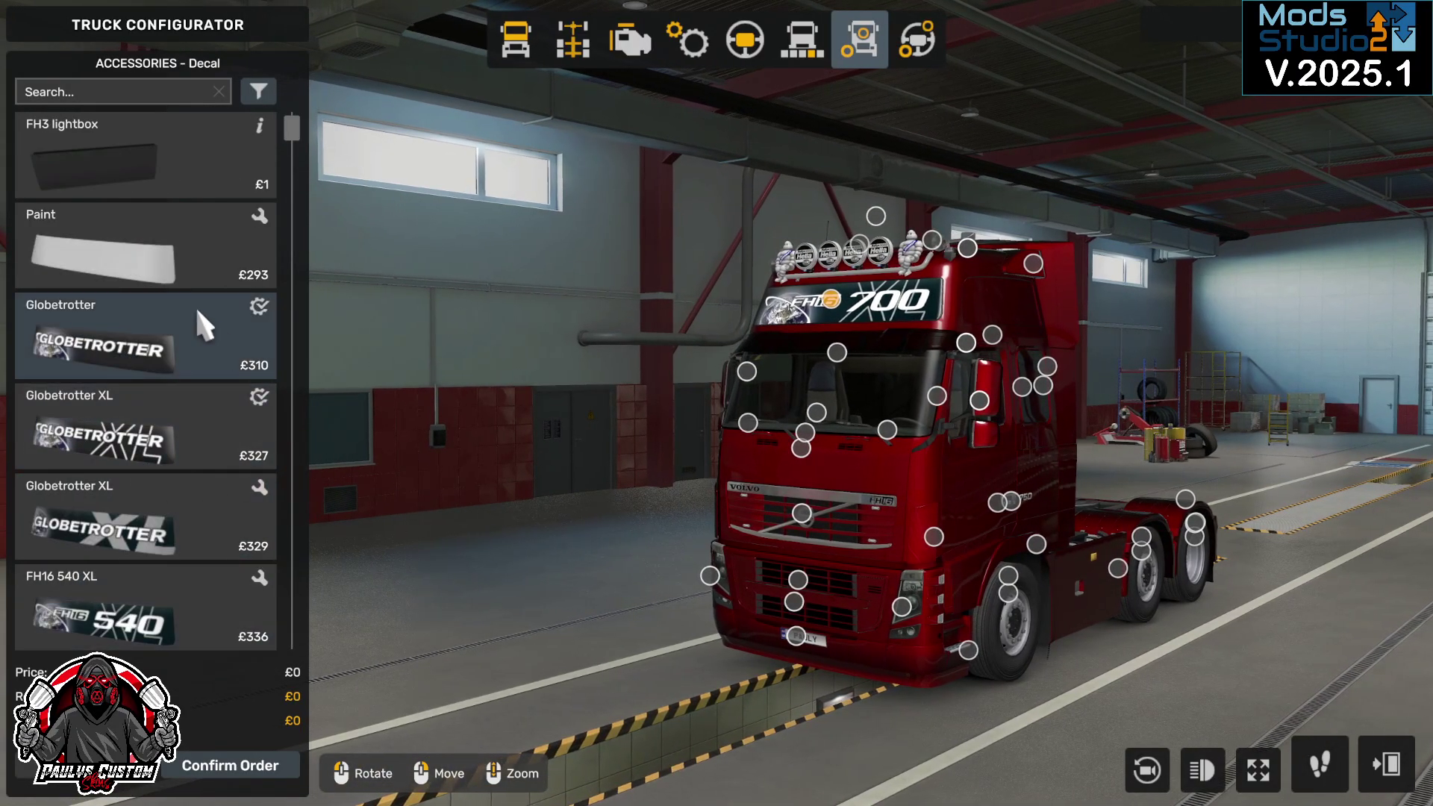
left_click(118, 145)
Step: Orbit around the red Volvo's front and side to check the FH3 lightbox, then leave
left_click_drag(630, 329, 917, 390)
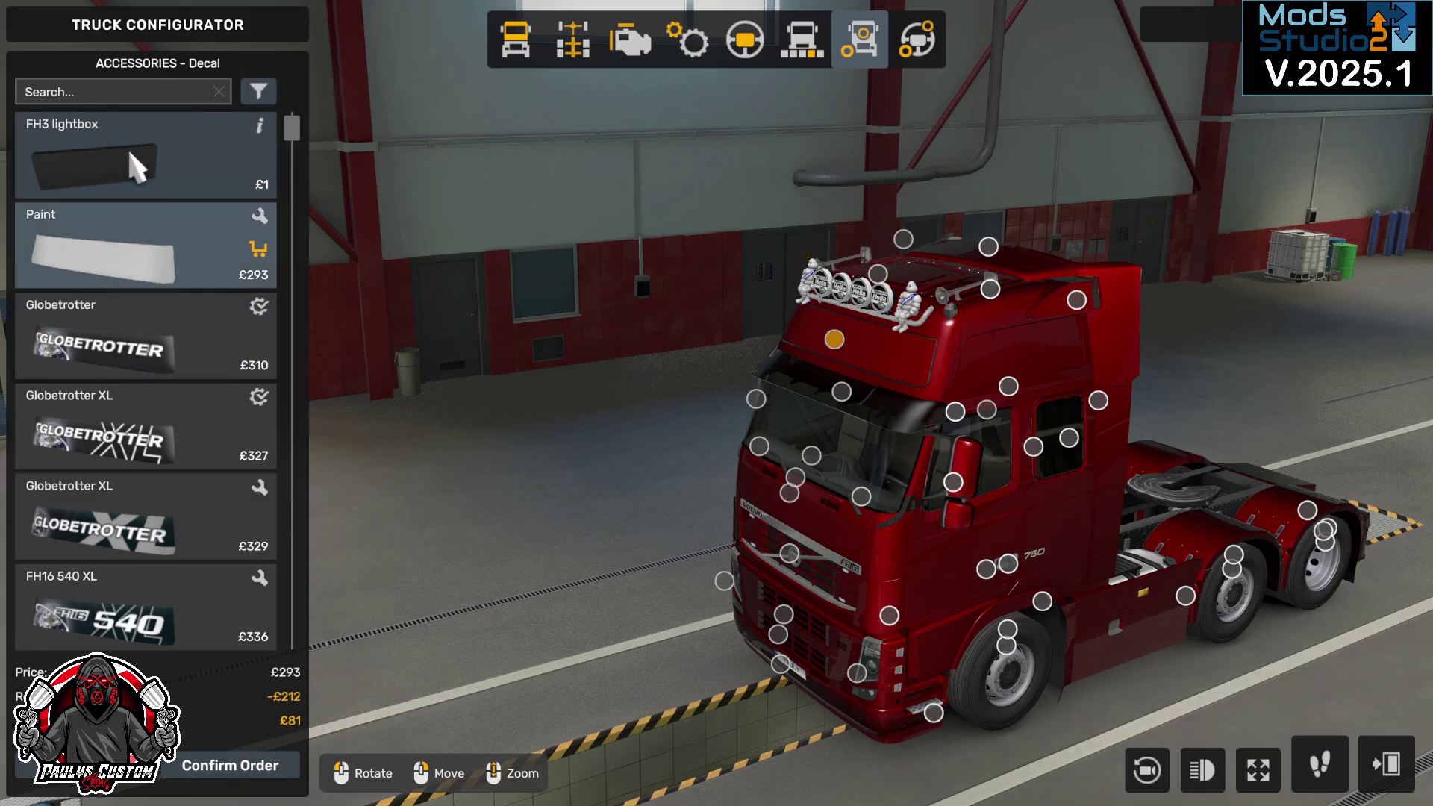
left_click_drag(656, 378, 1055, 298)
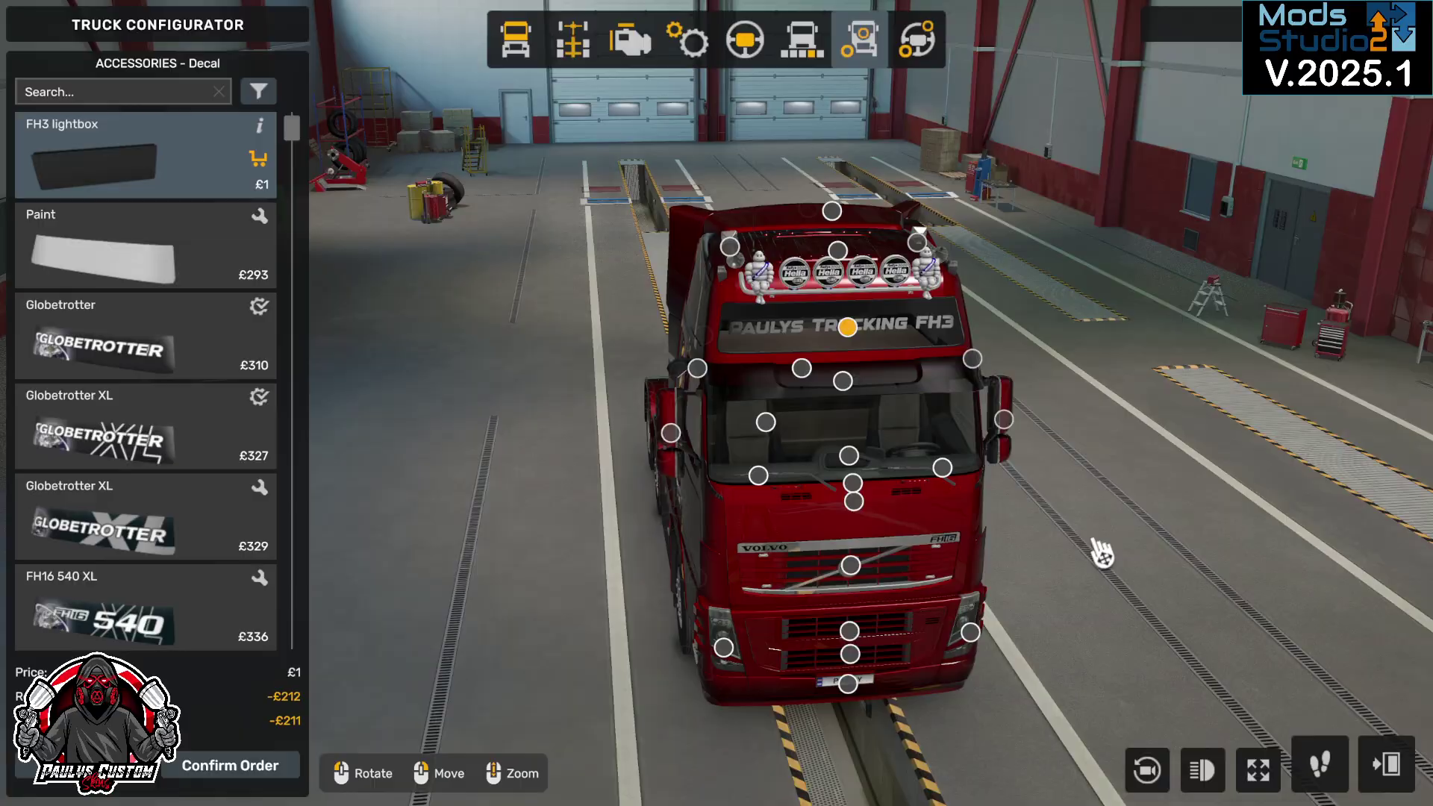
left_click_drag(870, 384, 950, 317)
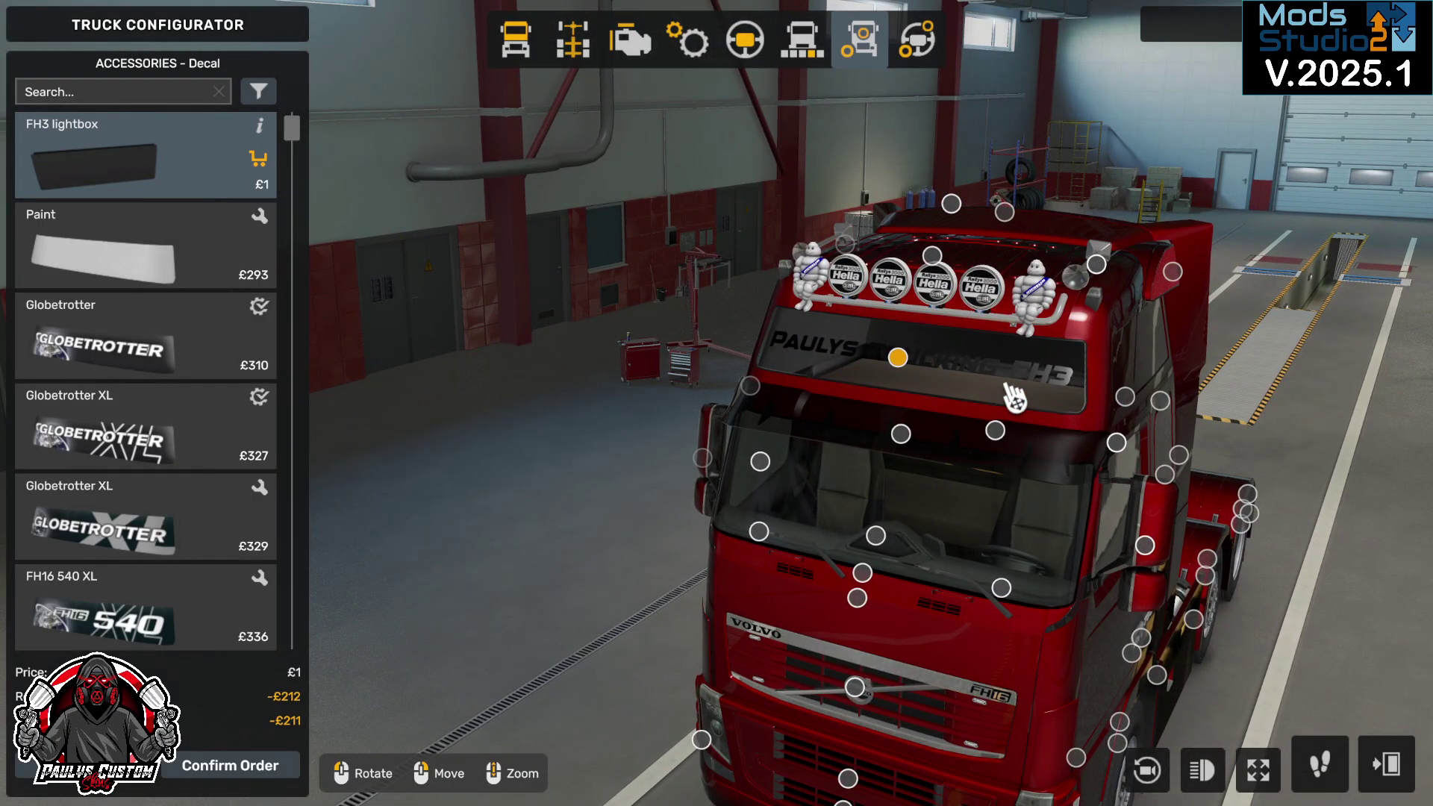
left_click_drag(1015, 398, 1012, 409)
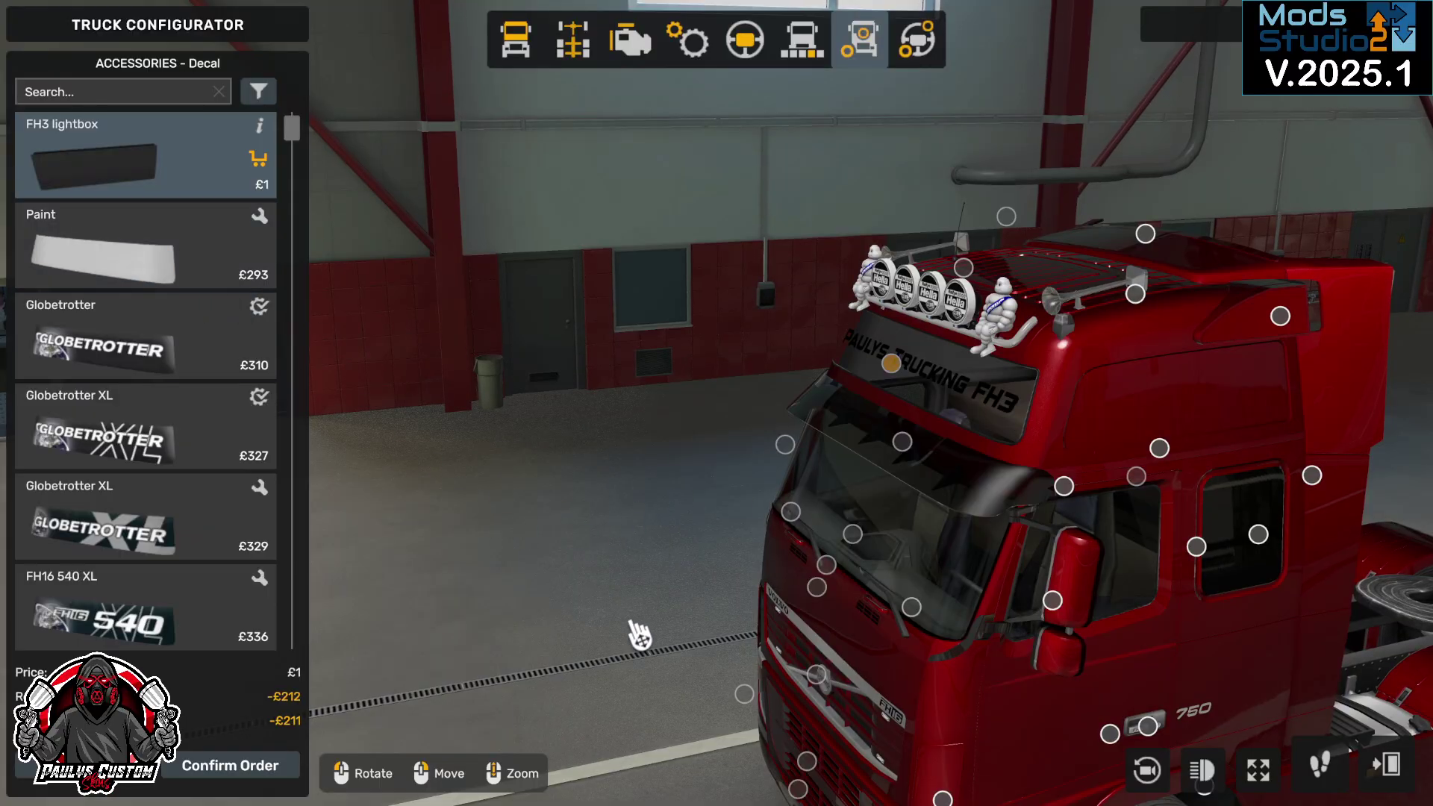
left_click(1386, 765)
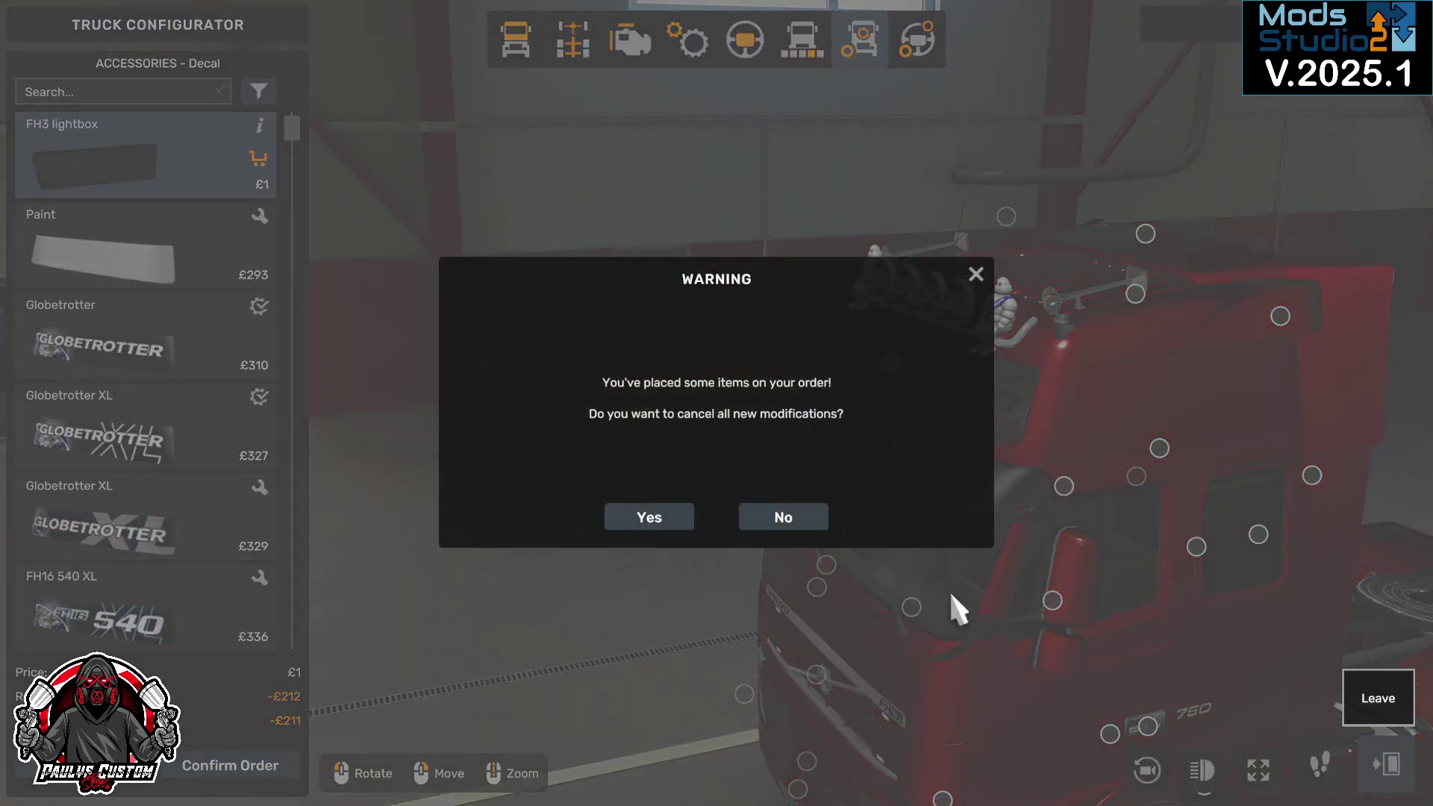
Step: Discard the FH3 modifications and switch to driving the Volvo FH4 from the owned-truck list
left_click(651, 518)
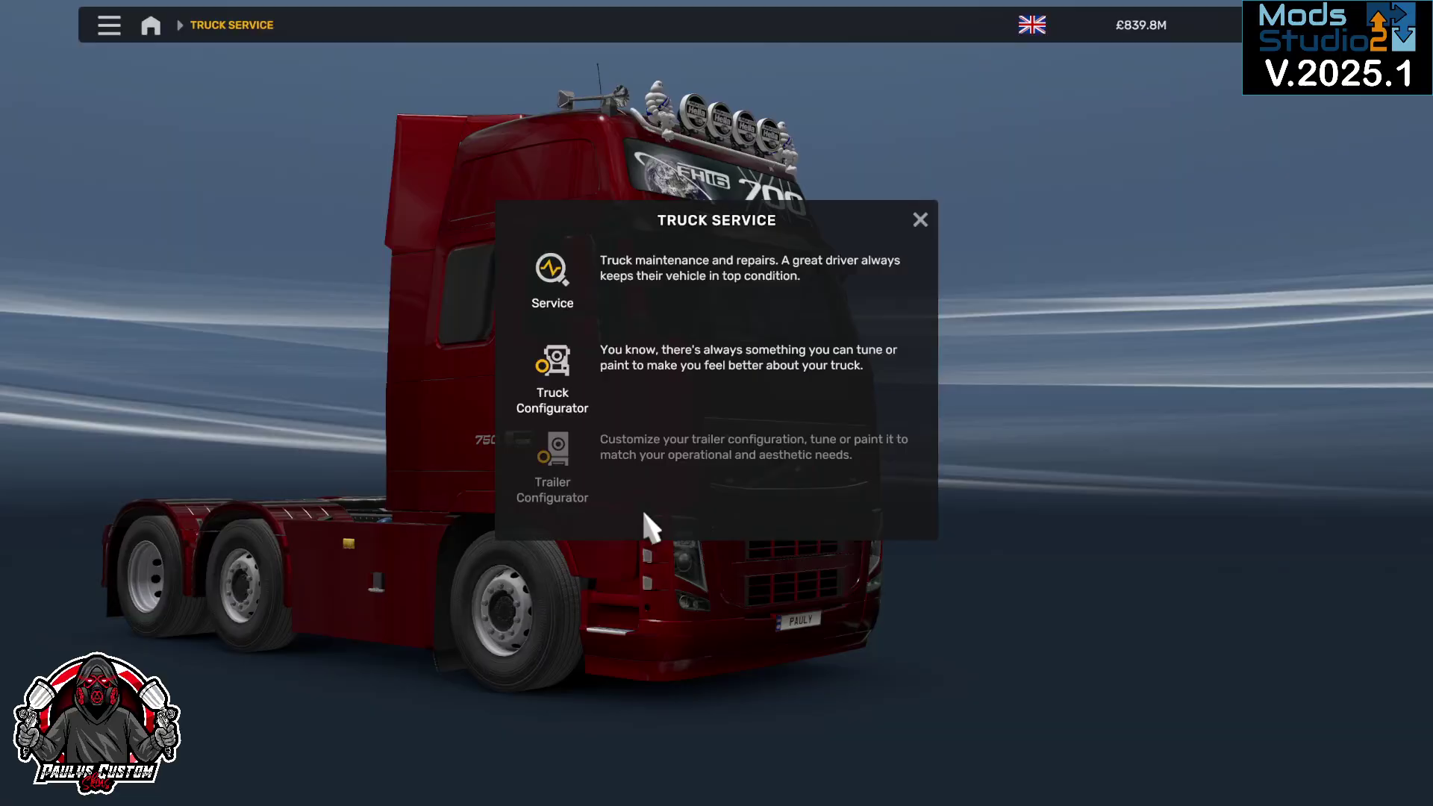
left_click(918, 219)
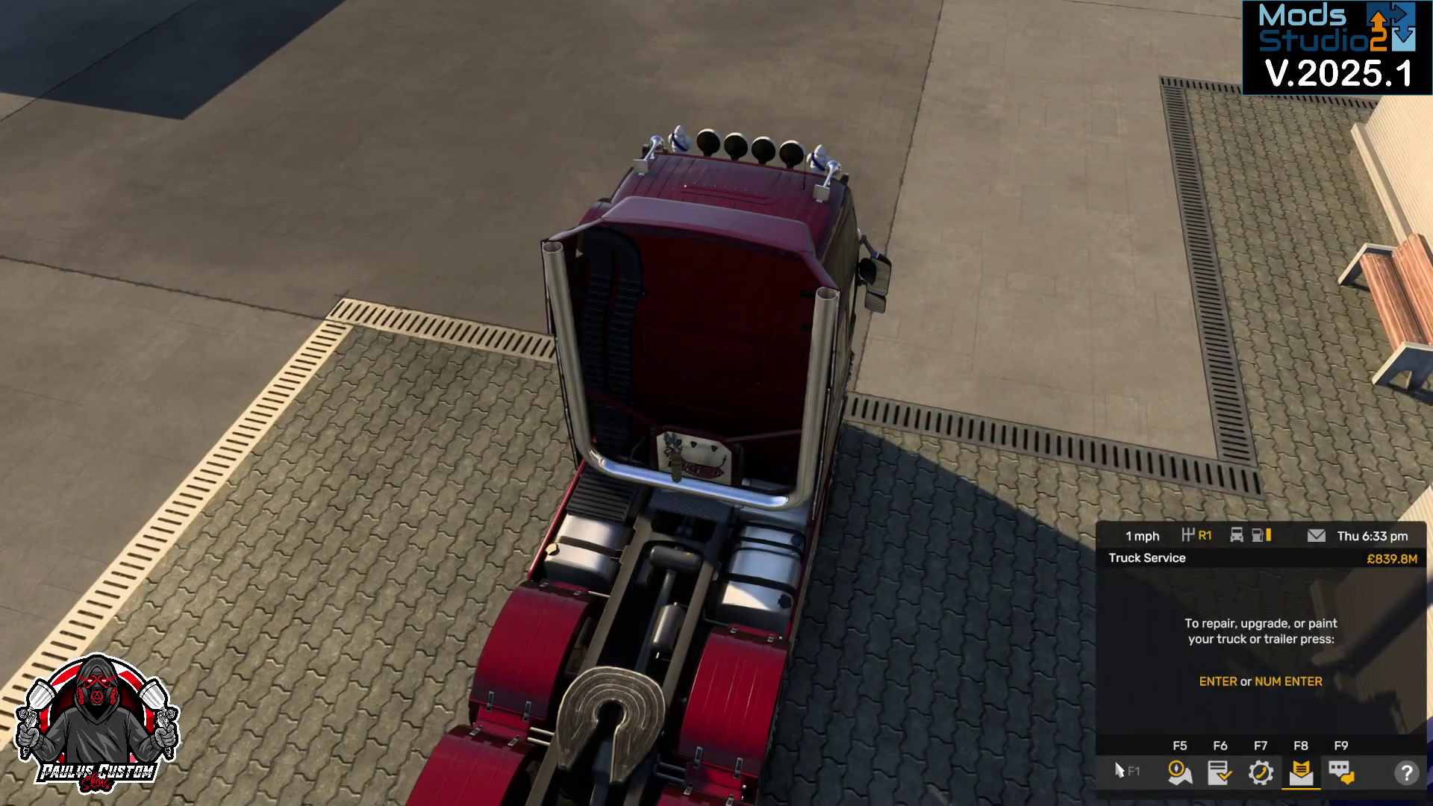
key("Escape")
mouse_move(757, 736)
left_click(672, 656)
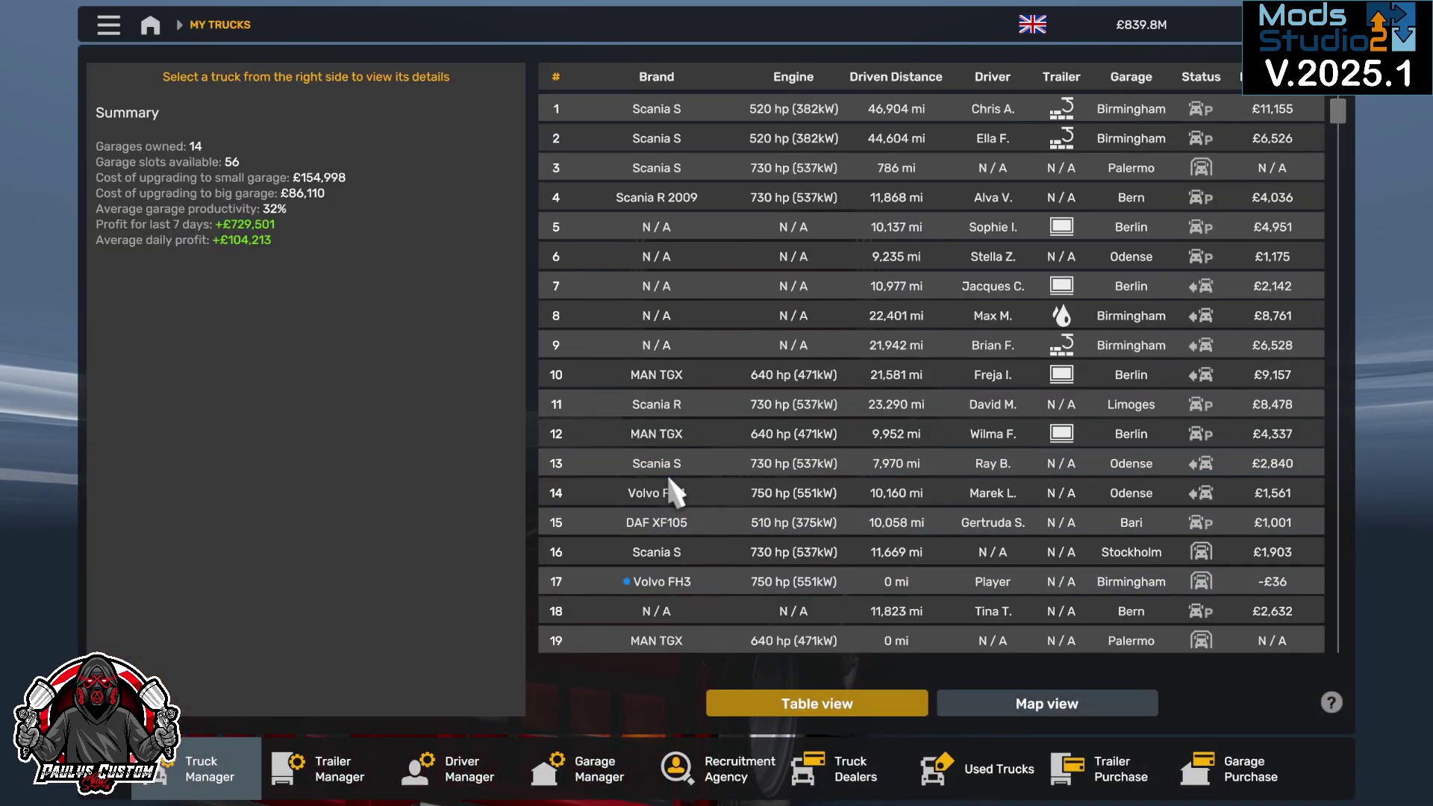
left_click(672, 494)
left_click(341, 668)
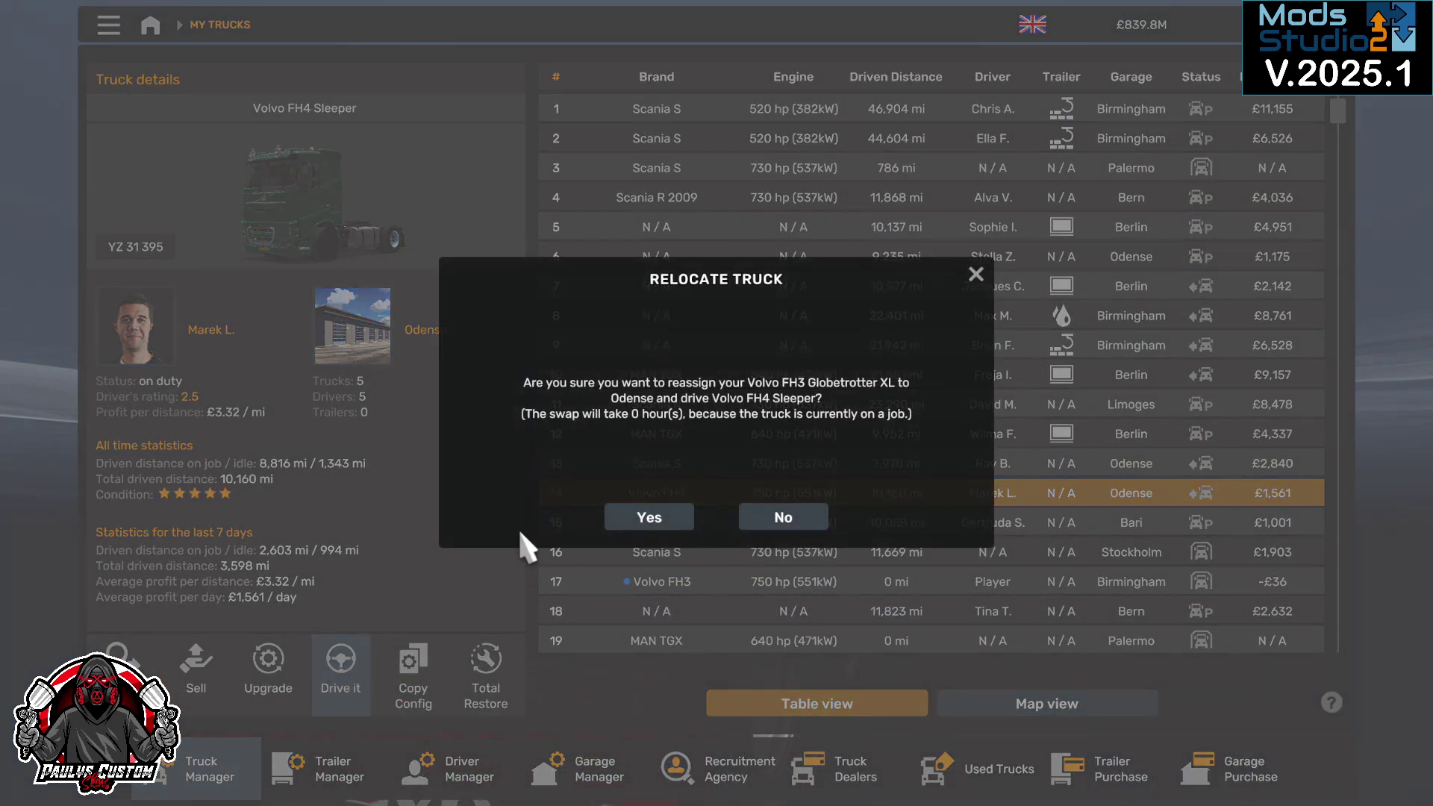
left_click(648, 517)
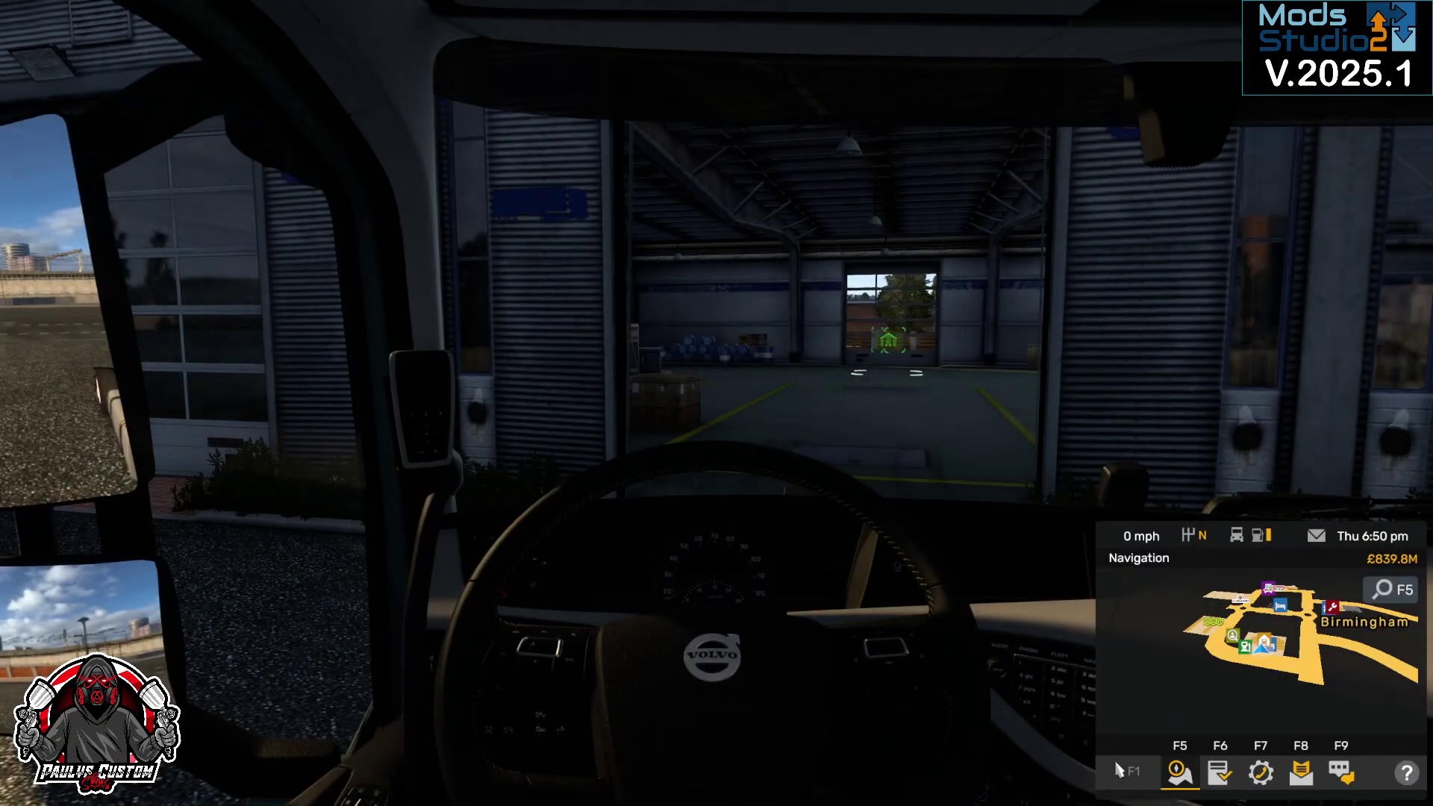
Step: Get the Volvo FH4 towed to the truck service point, accepting the cost
key("Return")
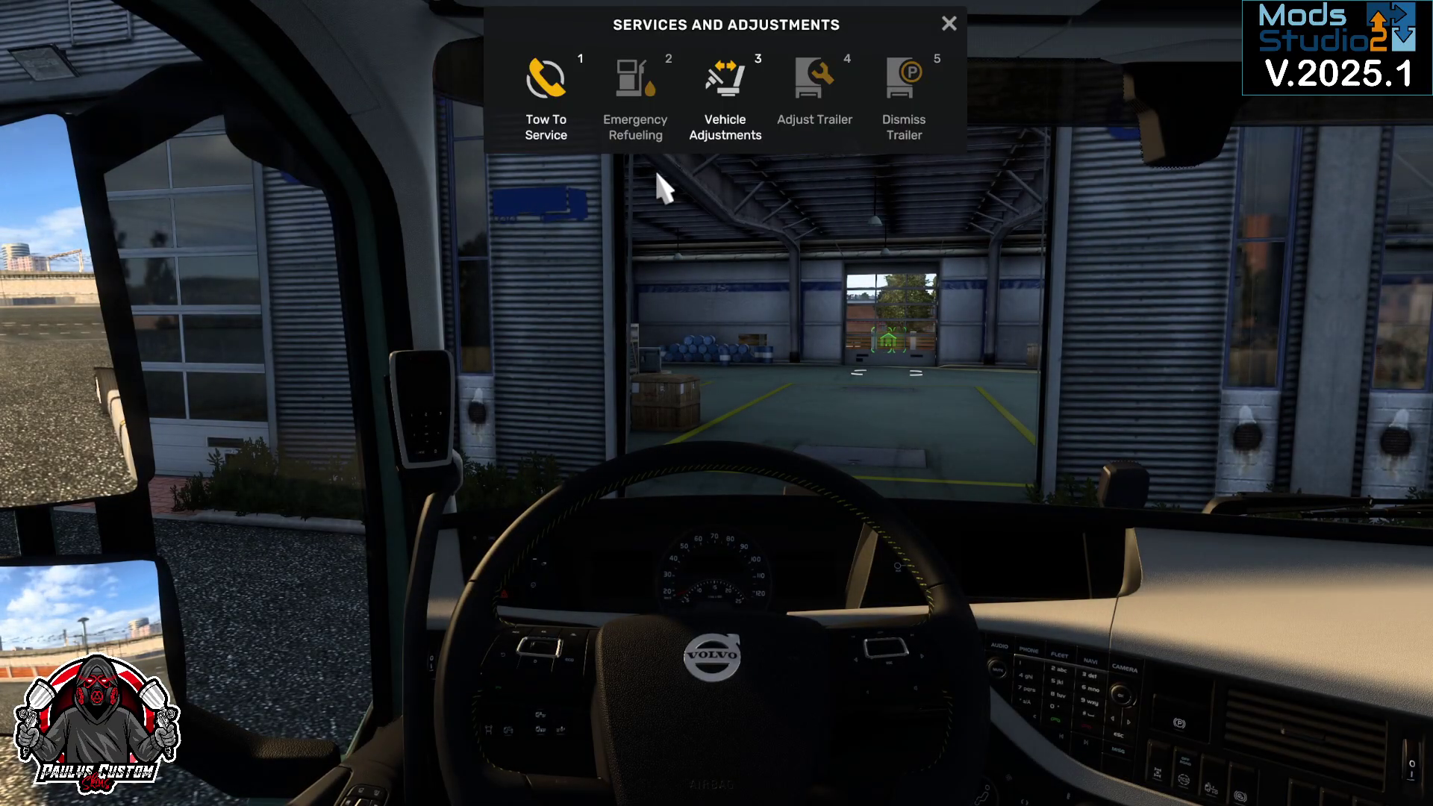
left_click(544, 93)
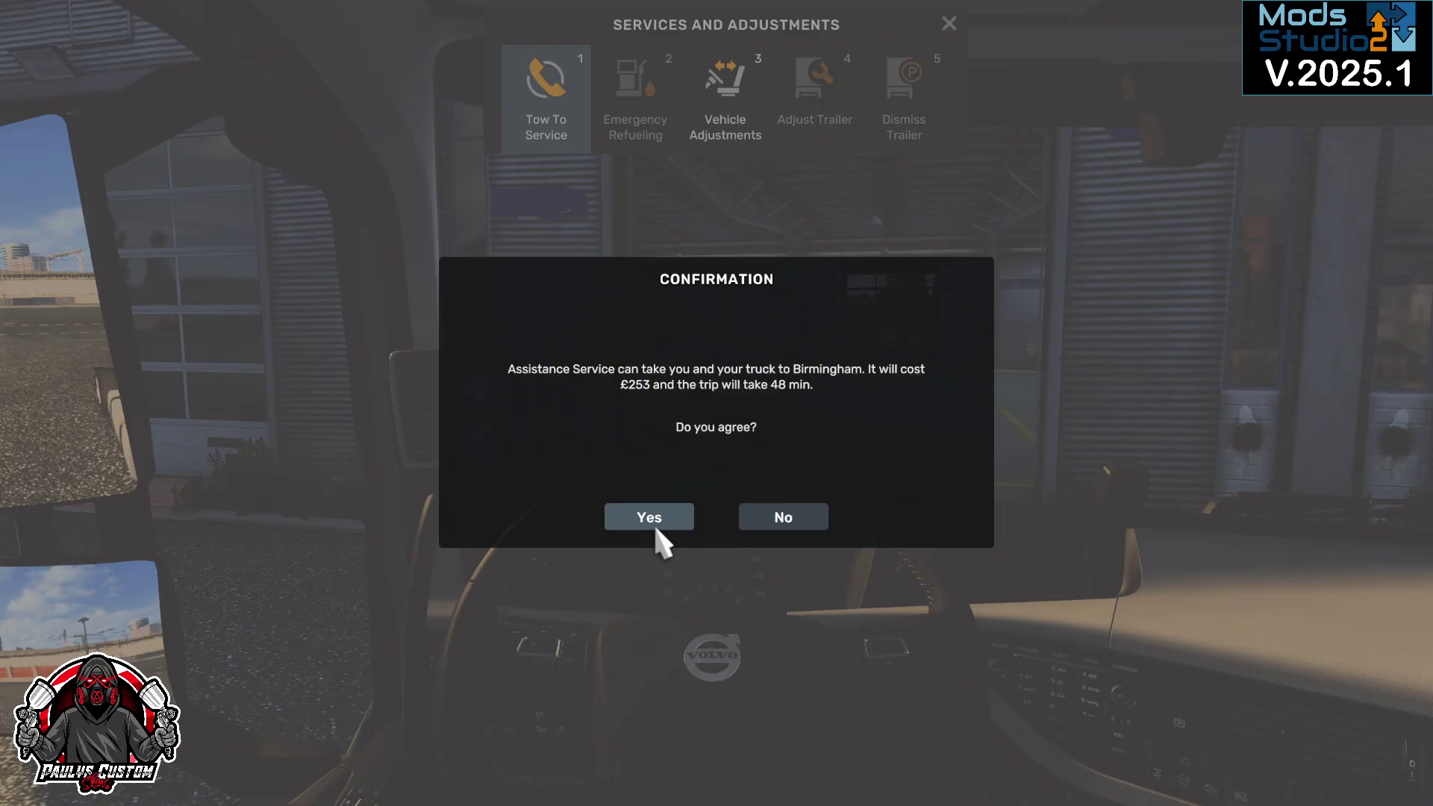
left_click(654, 522)
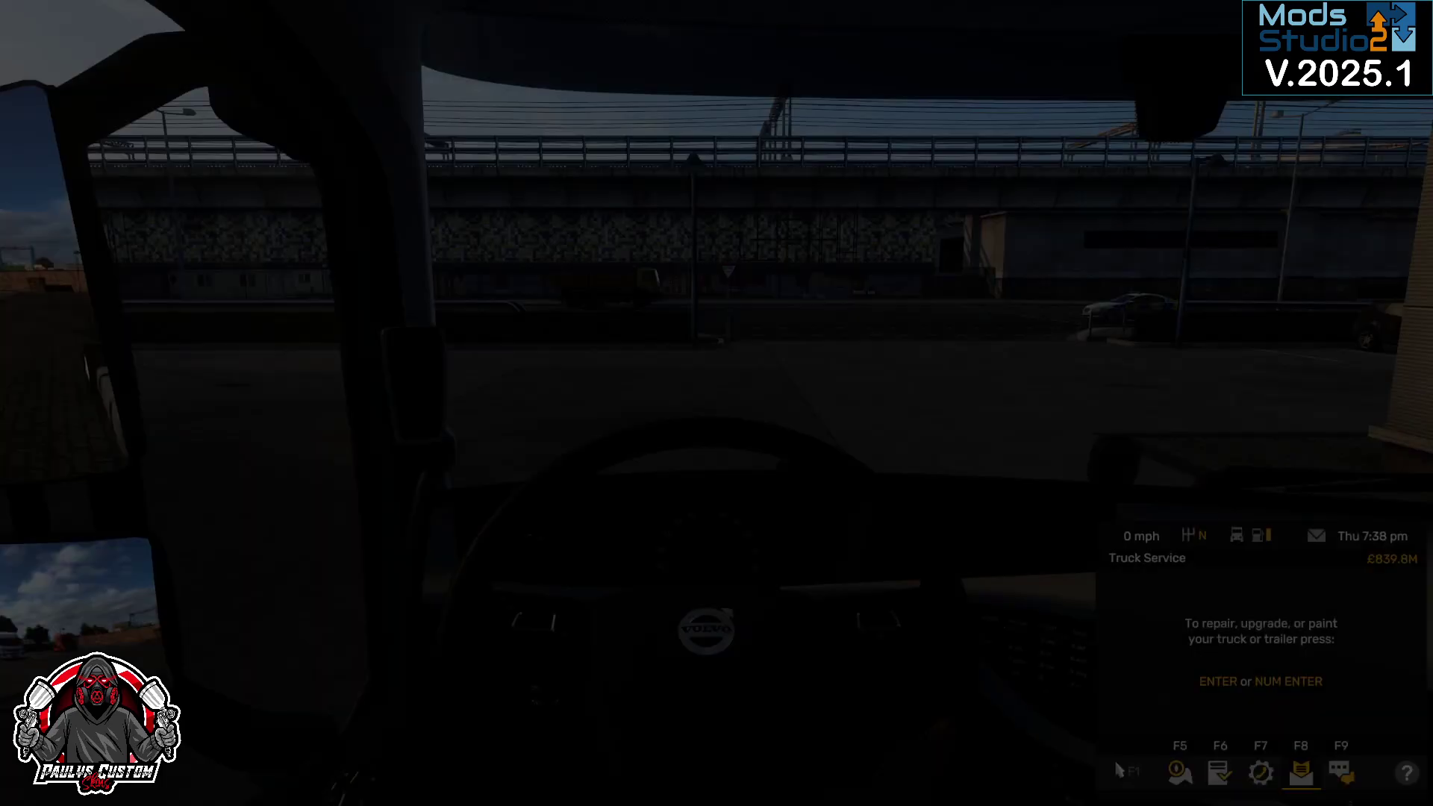
Step: In the truck configurator, dismiss the refund notice and install the Globetrotter XL cabin
key("Return")
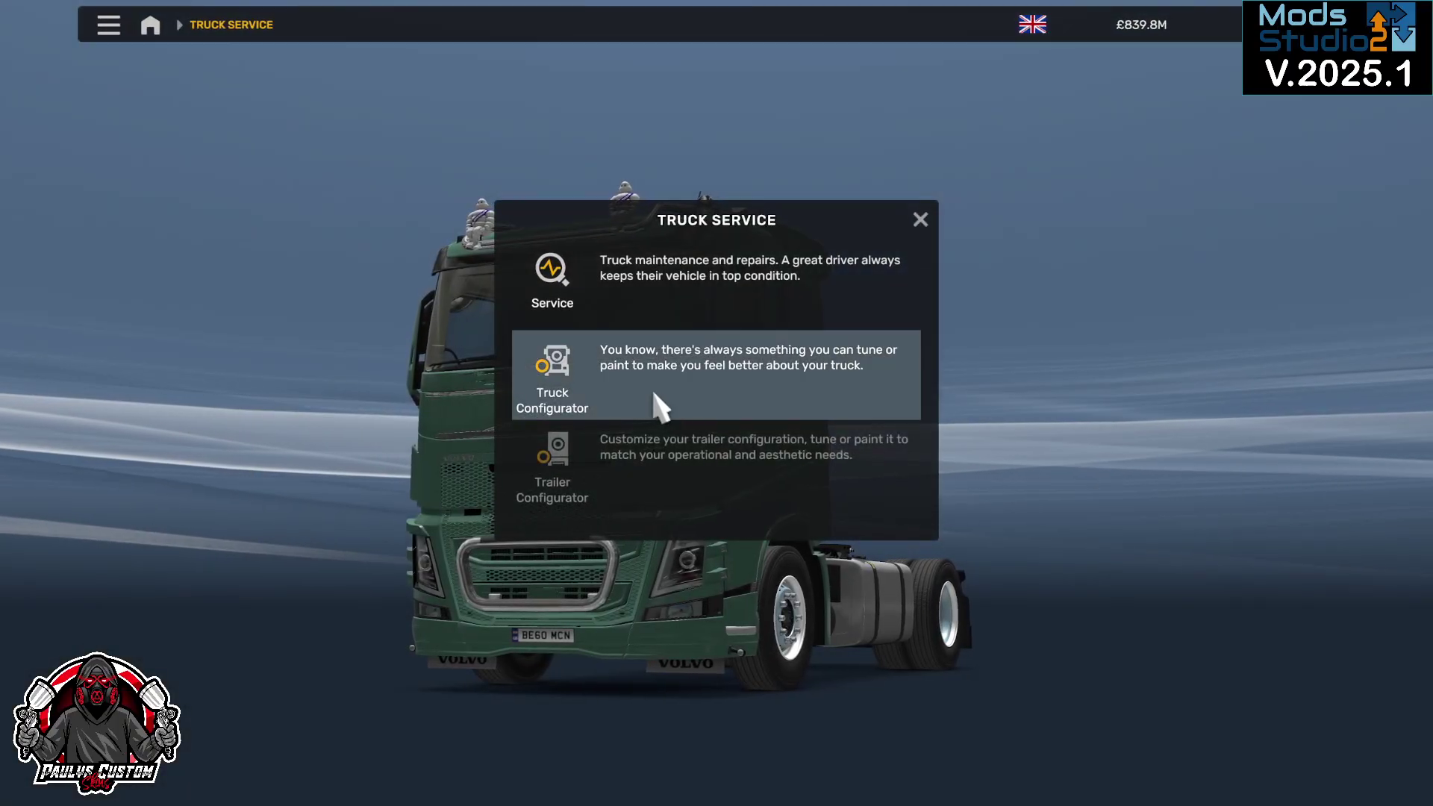
left_click(656, 314)
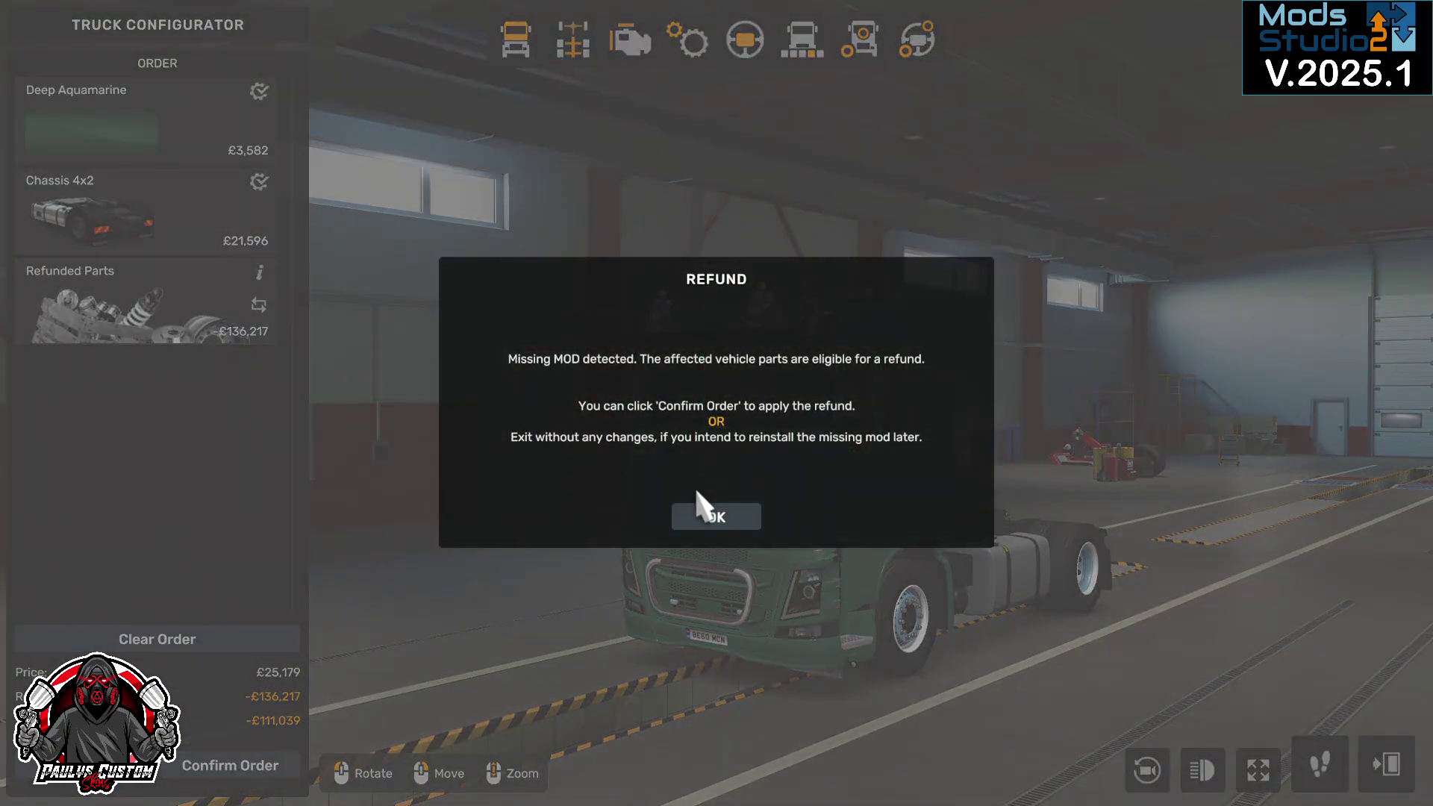
left_click(727, 519)
left_click(515, 41)
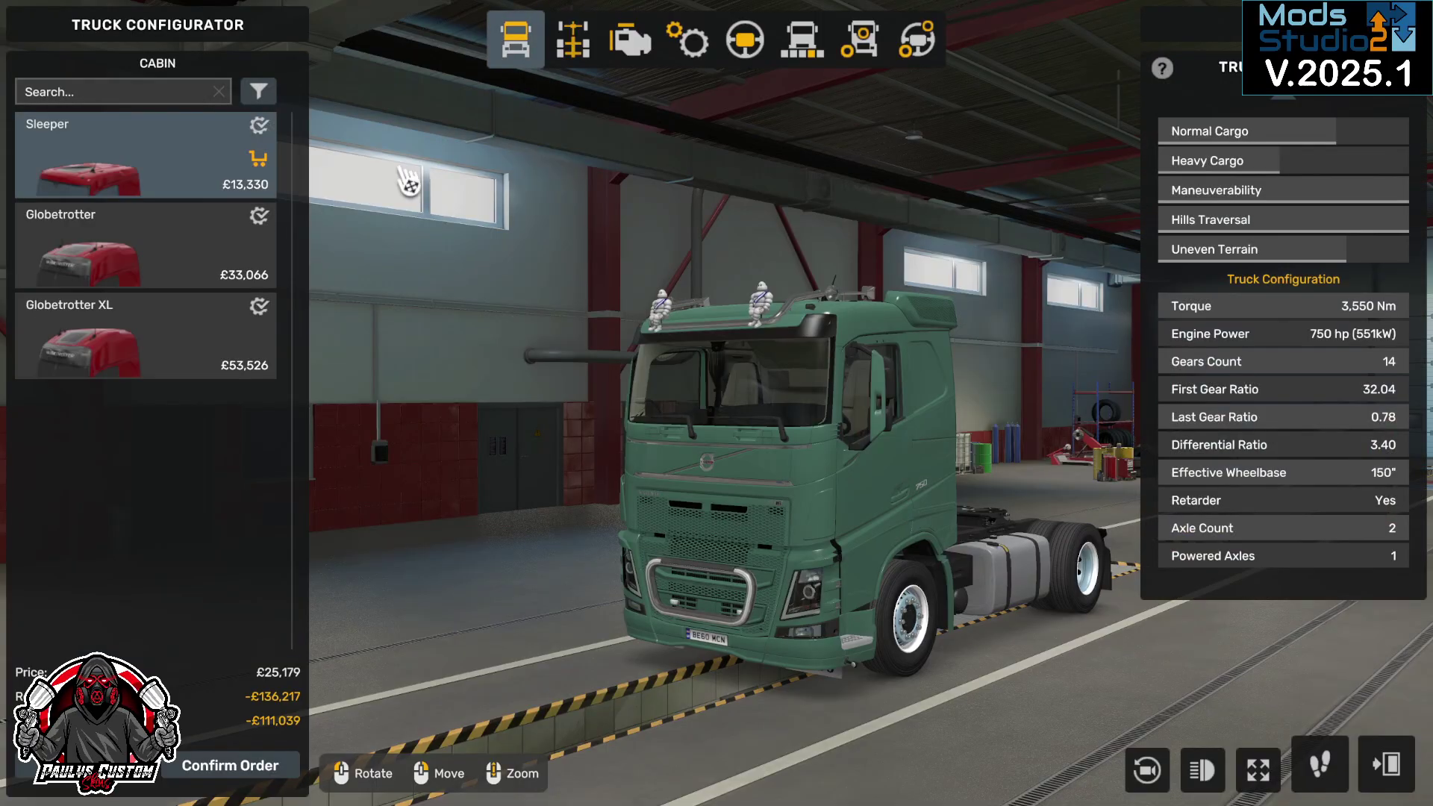
left_click(158, 366)
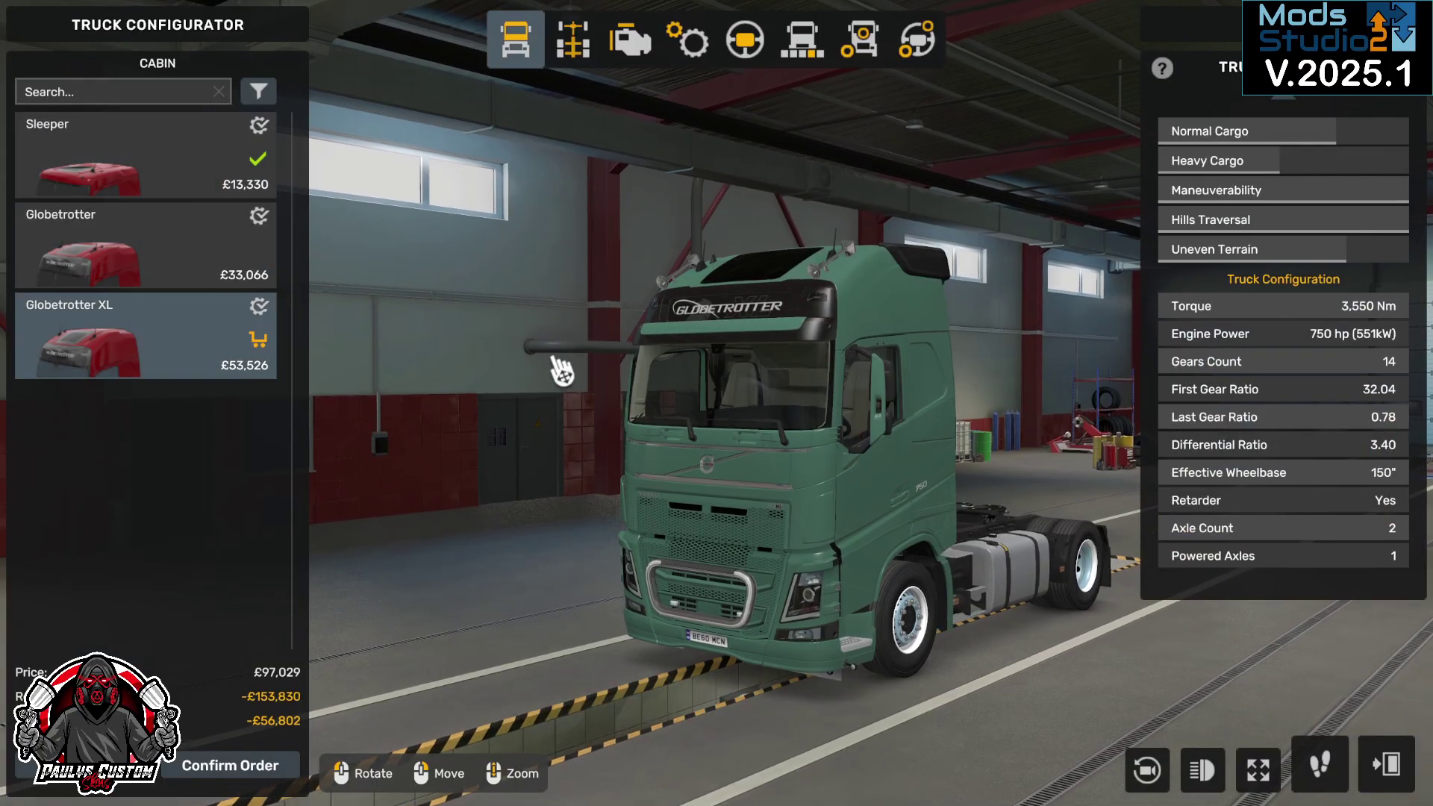
Step: Put the FH4 Lightbox decal on the cab visor and view it from a raised front angle
left_click(862, 52)
left_click(722, 309)
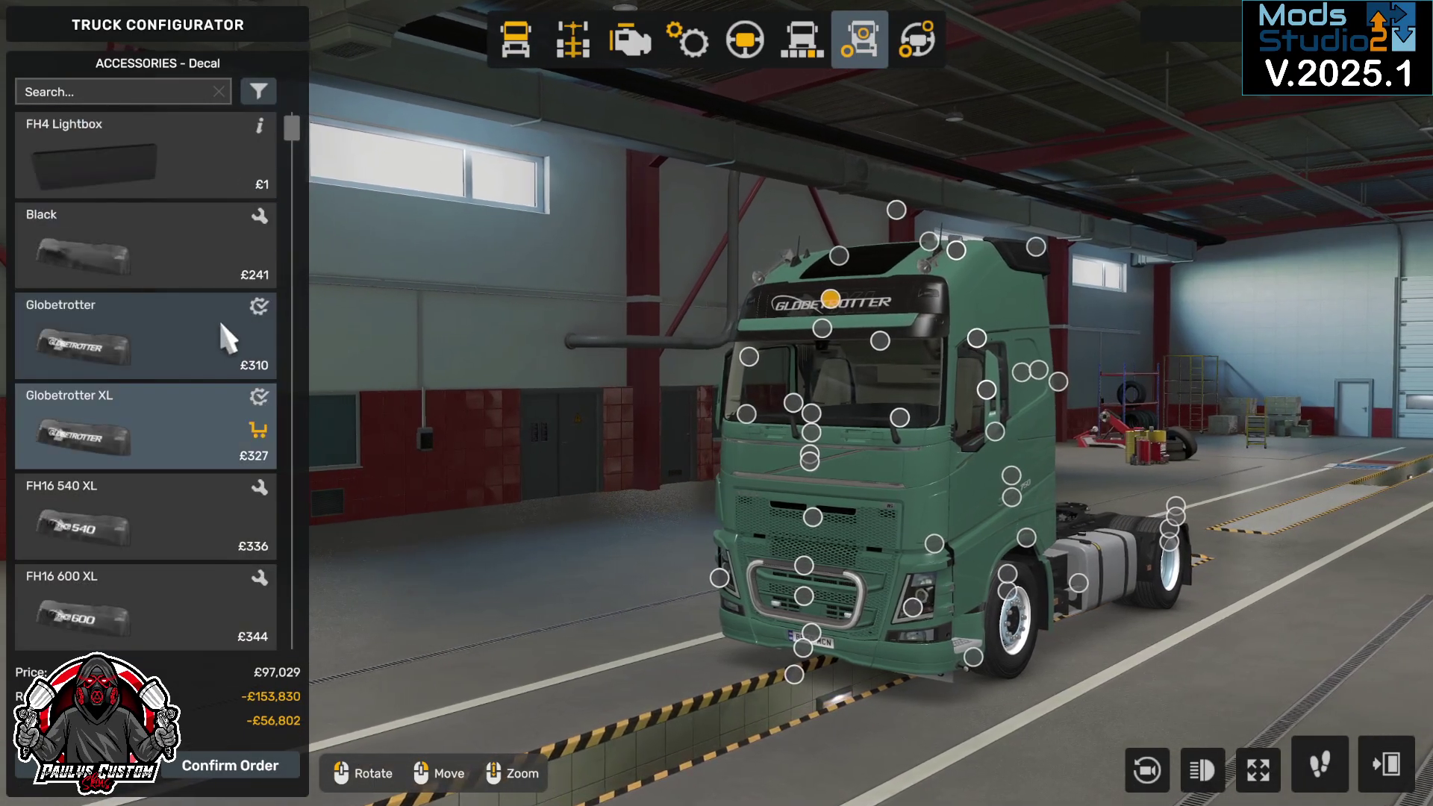
left_click(121, 166)
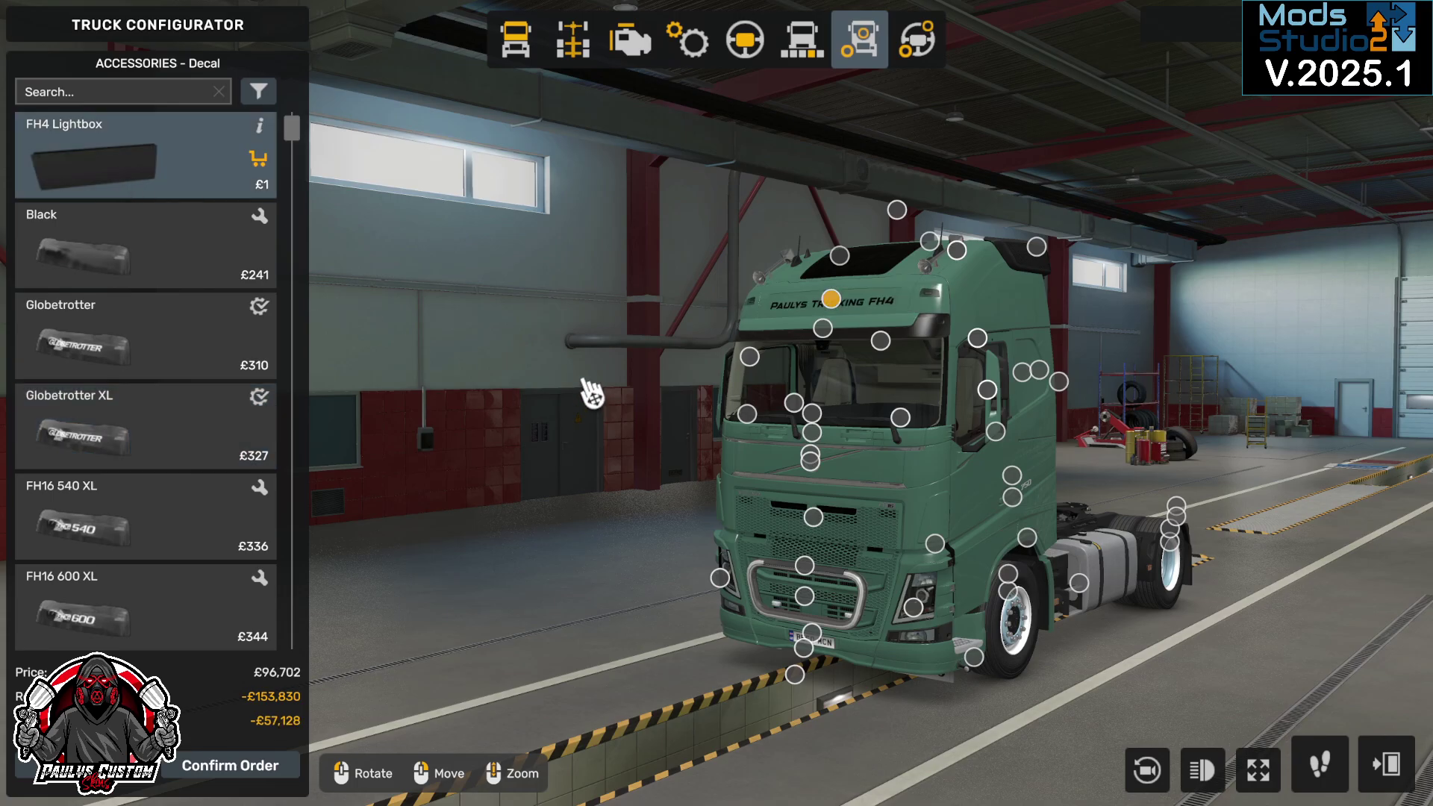
left_click_drag(590, 391, 621, 358)
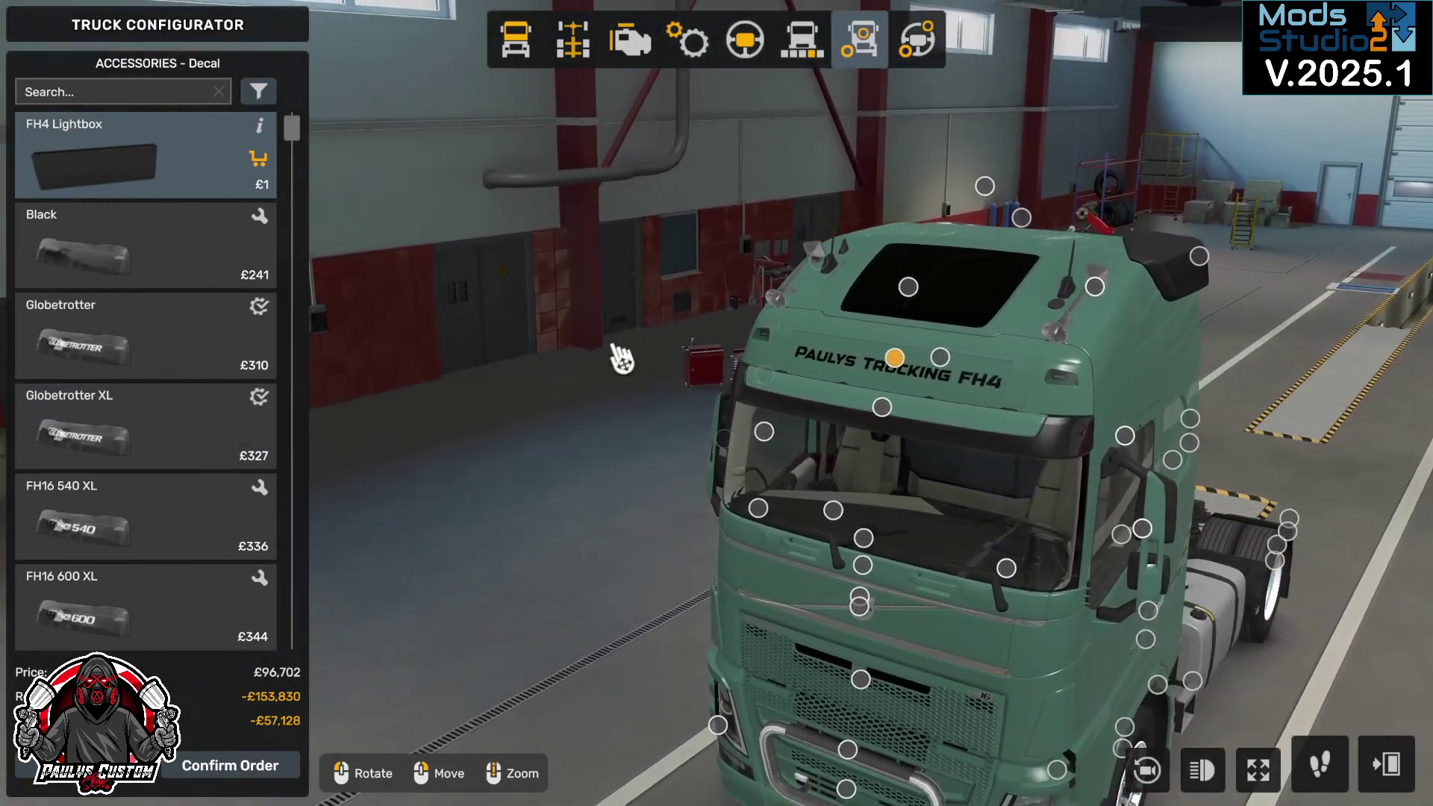
Step: Try the Black, Globetrotter, FH16 and Paint FH16 visor decals, then reapply the FH4 Lightbox
left_click(149, 263)
left_click(146, 357)
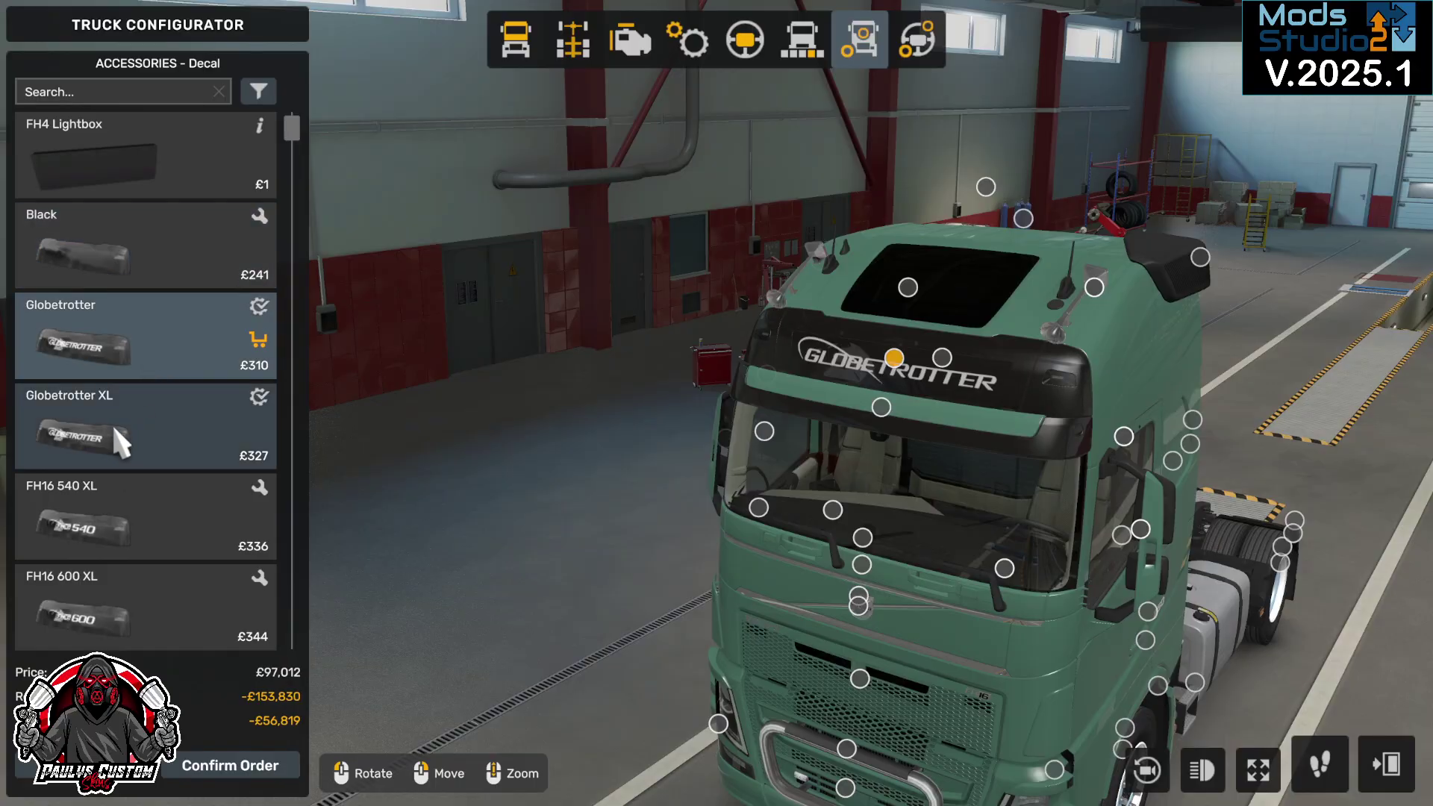
left_click(112, 422)
left_click(146, 522)
left_click(131, 627)
scroll(160, 570, "down", 5)
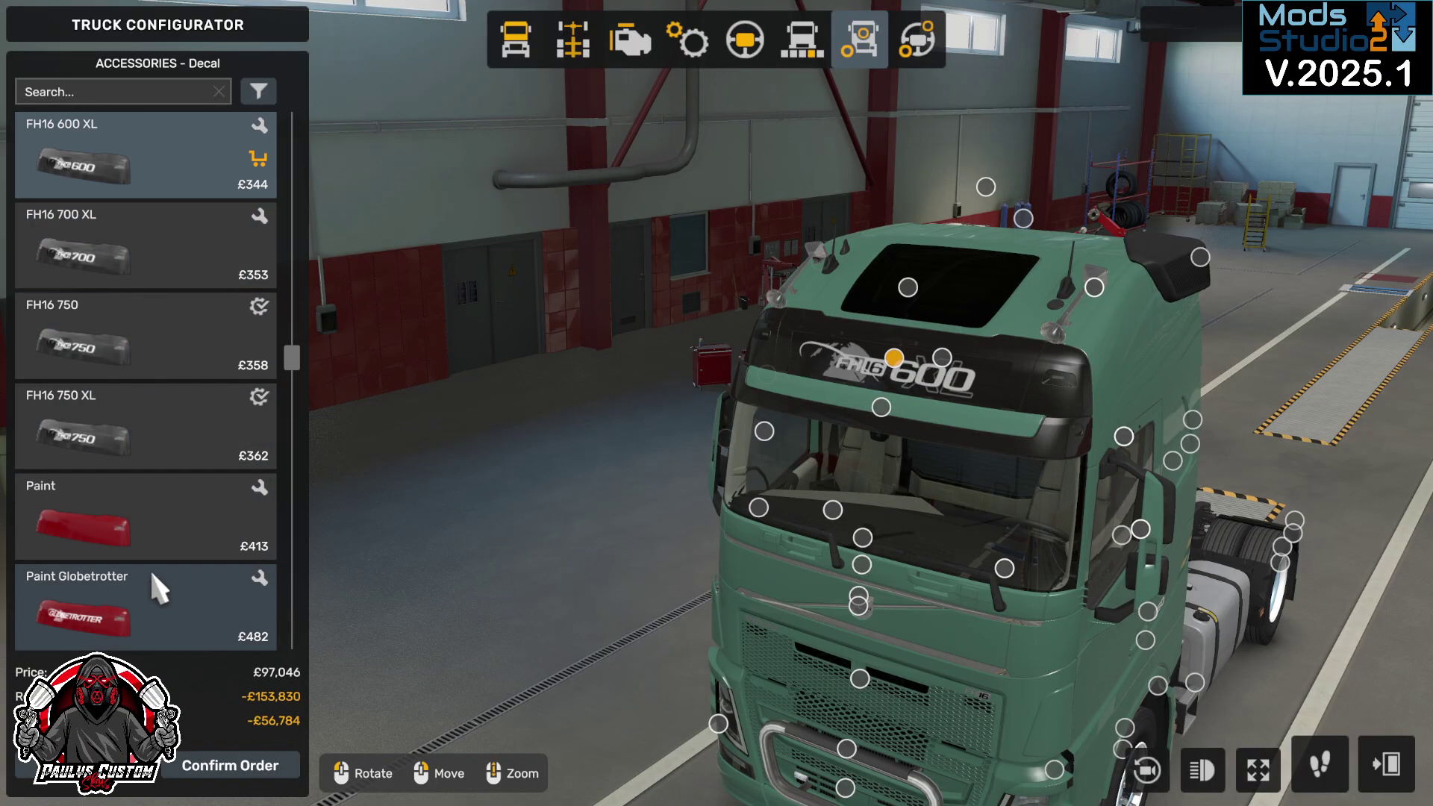
scroll(158, 566, "down", 6)
left_click(91, 632)
left_click(101, 511)
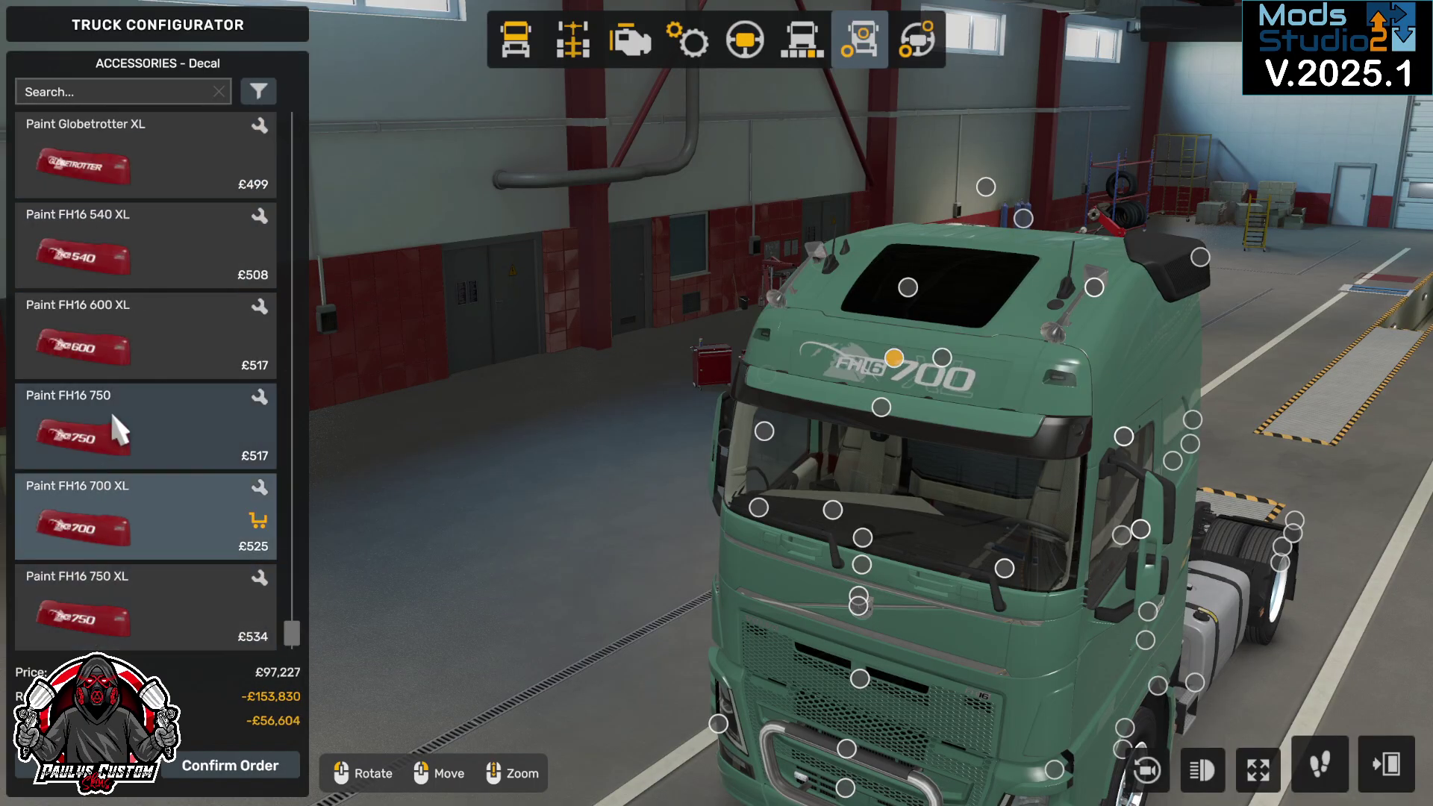
left_click(119, 429)
left_click(127, 314)
left_click(144, 224)
scroll(172, 348, "up", 11)
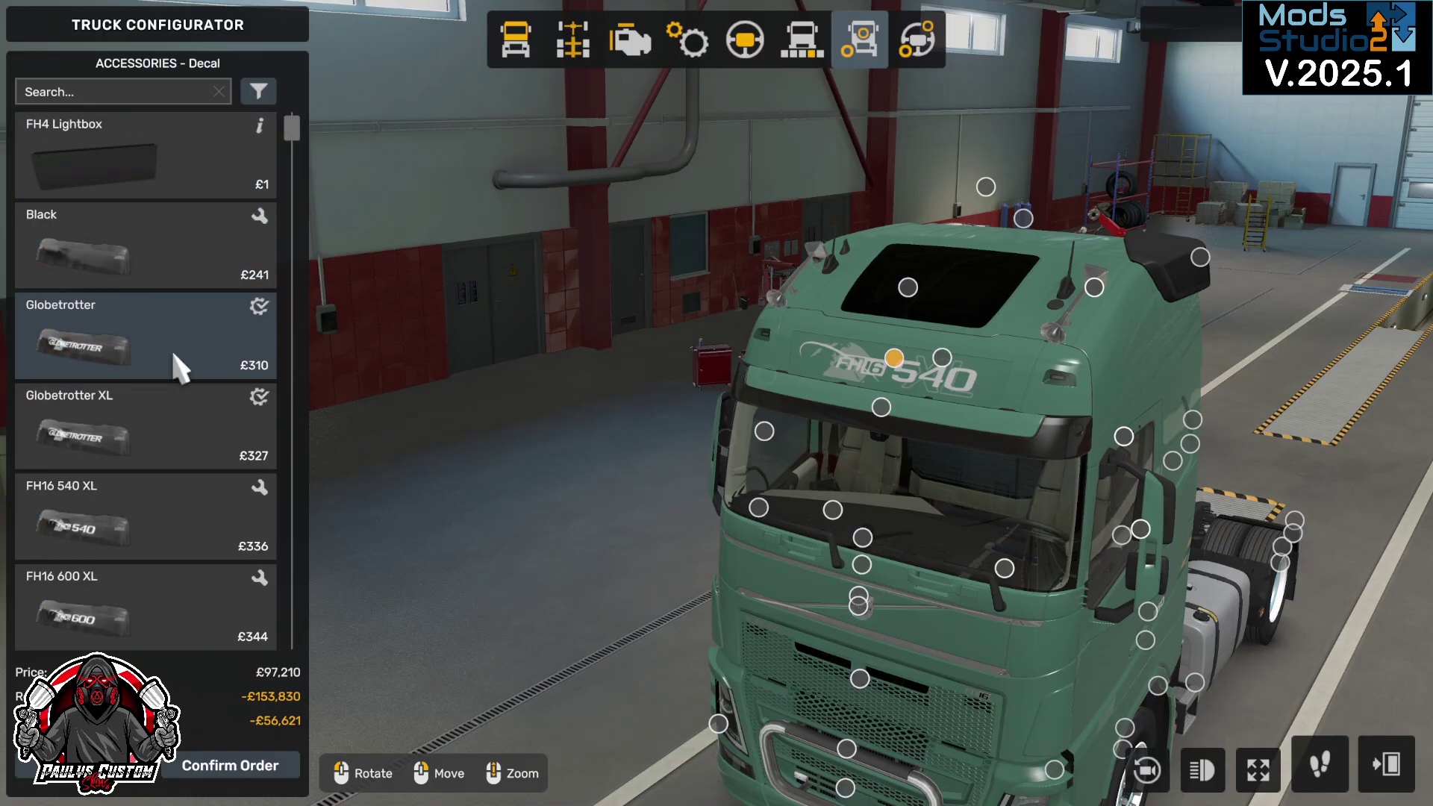
left_click(138, 149)
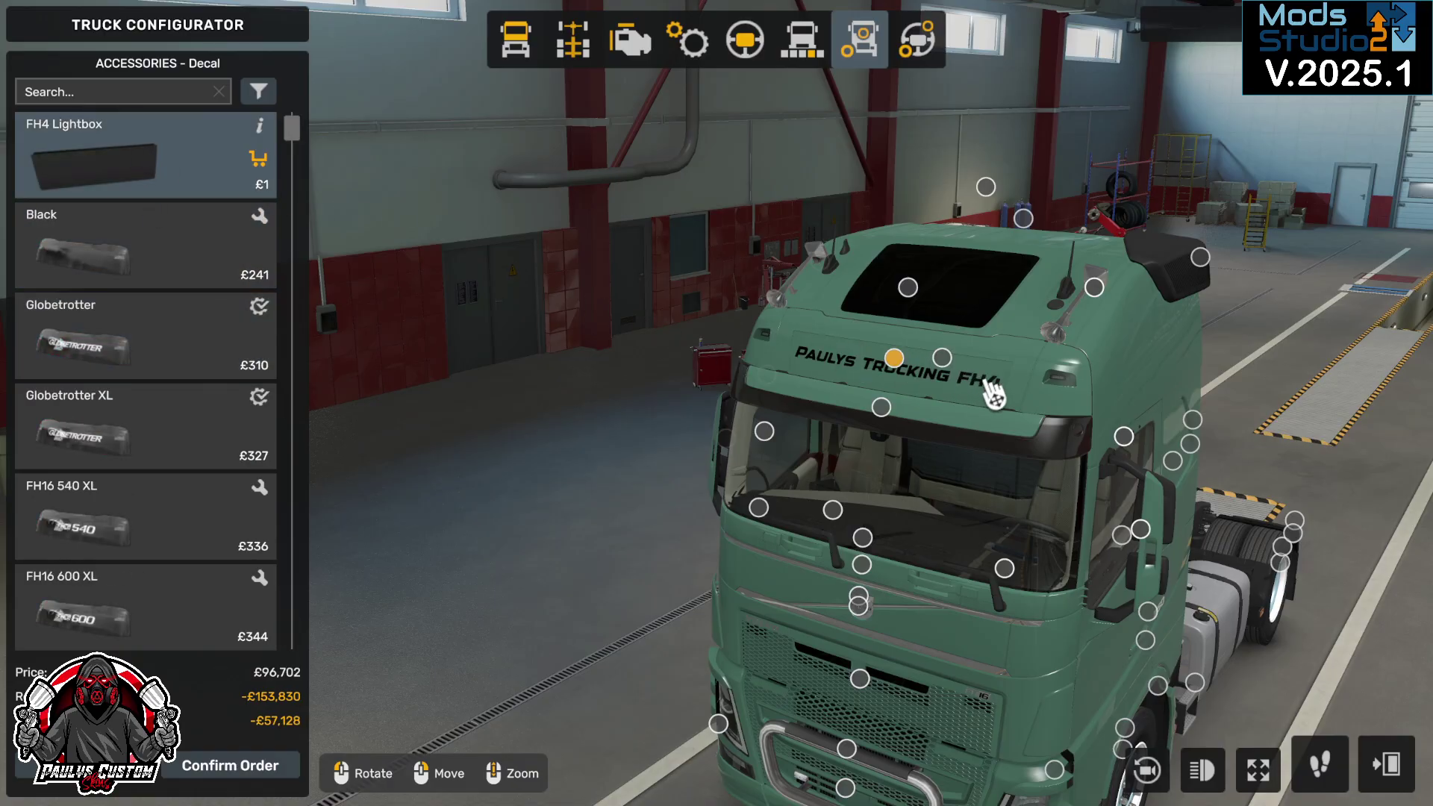
Step: Leave the configurator, discarding the FH4 changes, and return to the main menu
left_click(1387, 765)
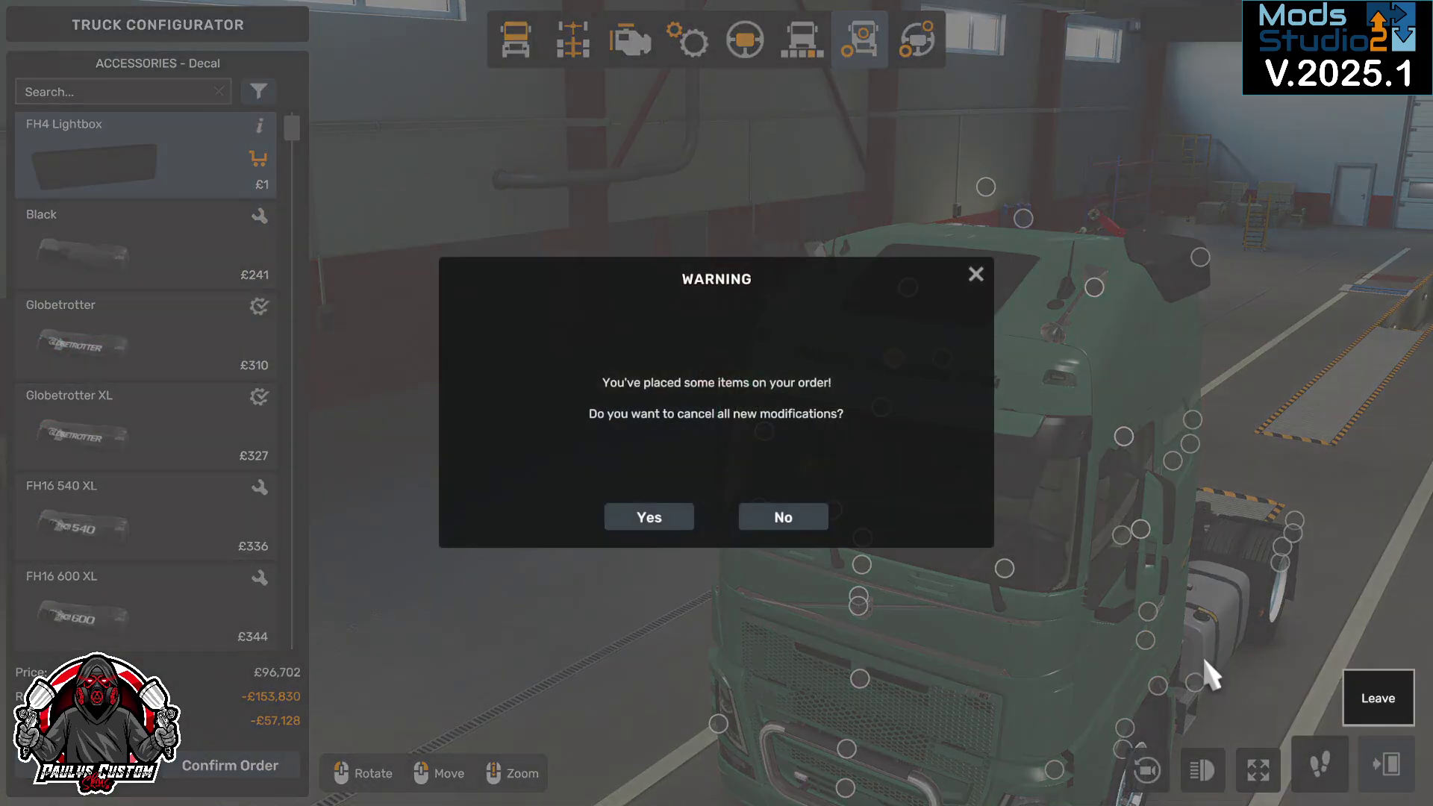
left_click(671, 524)
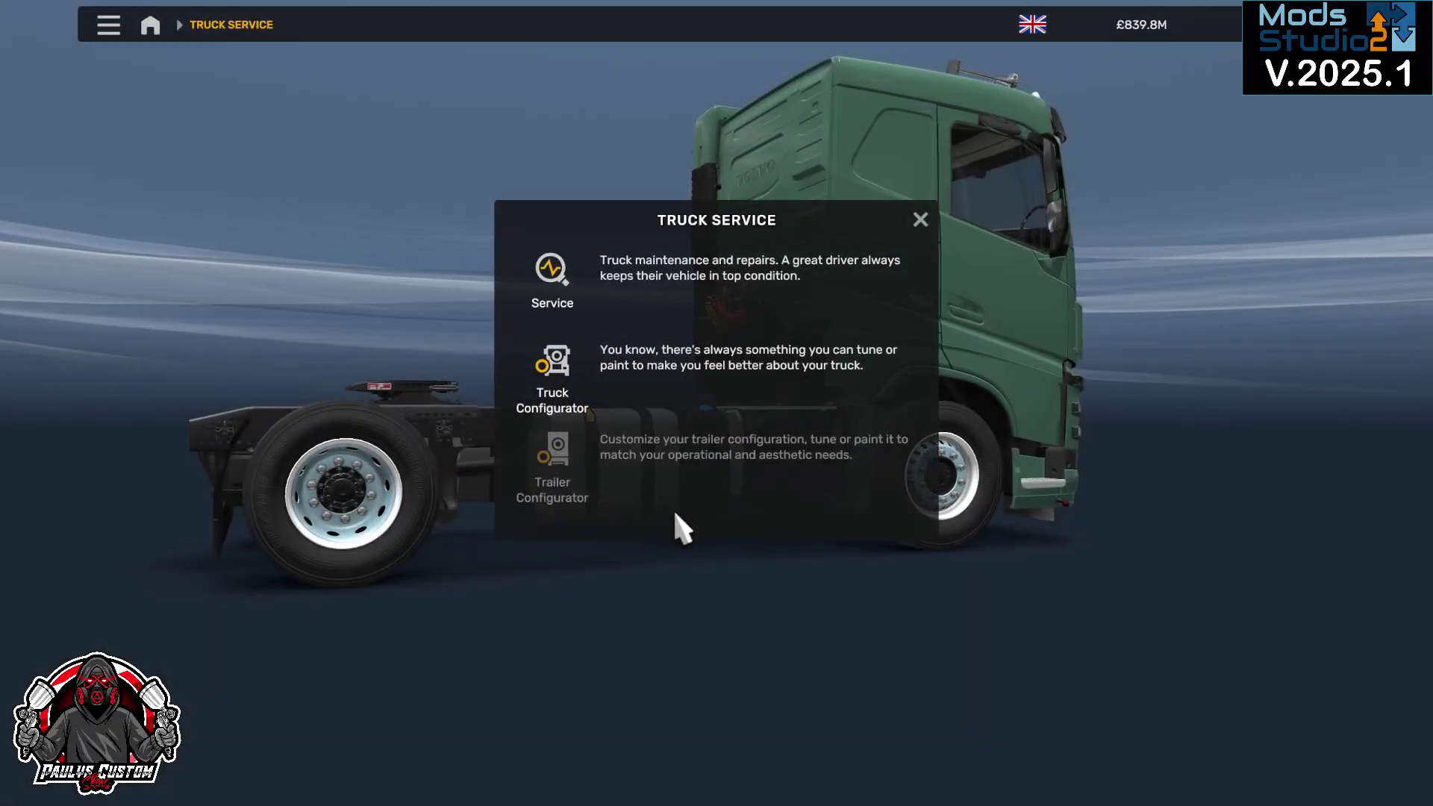
key("Escape")
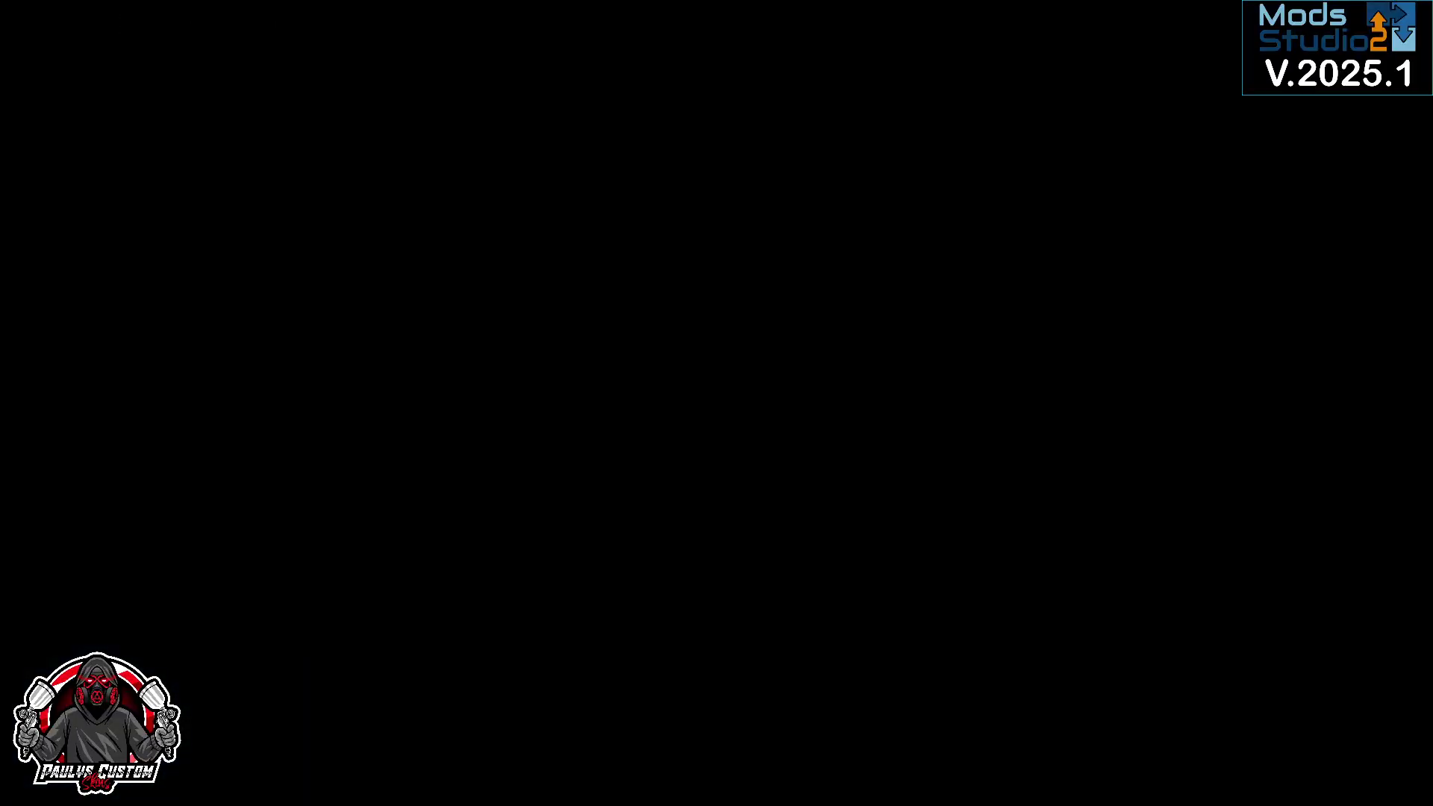
key("Escape")
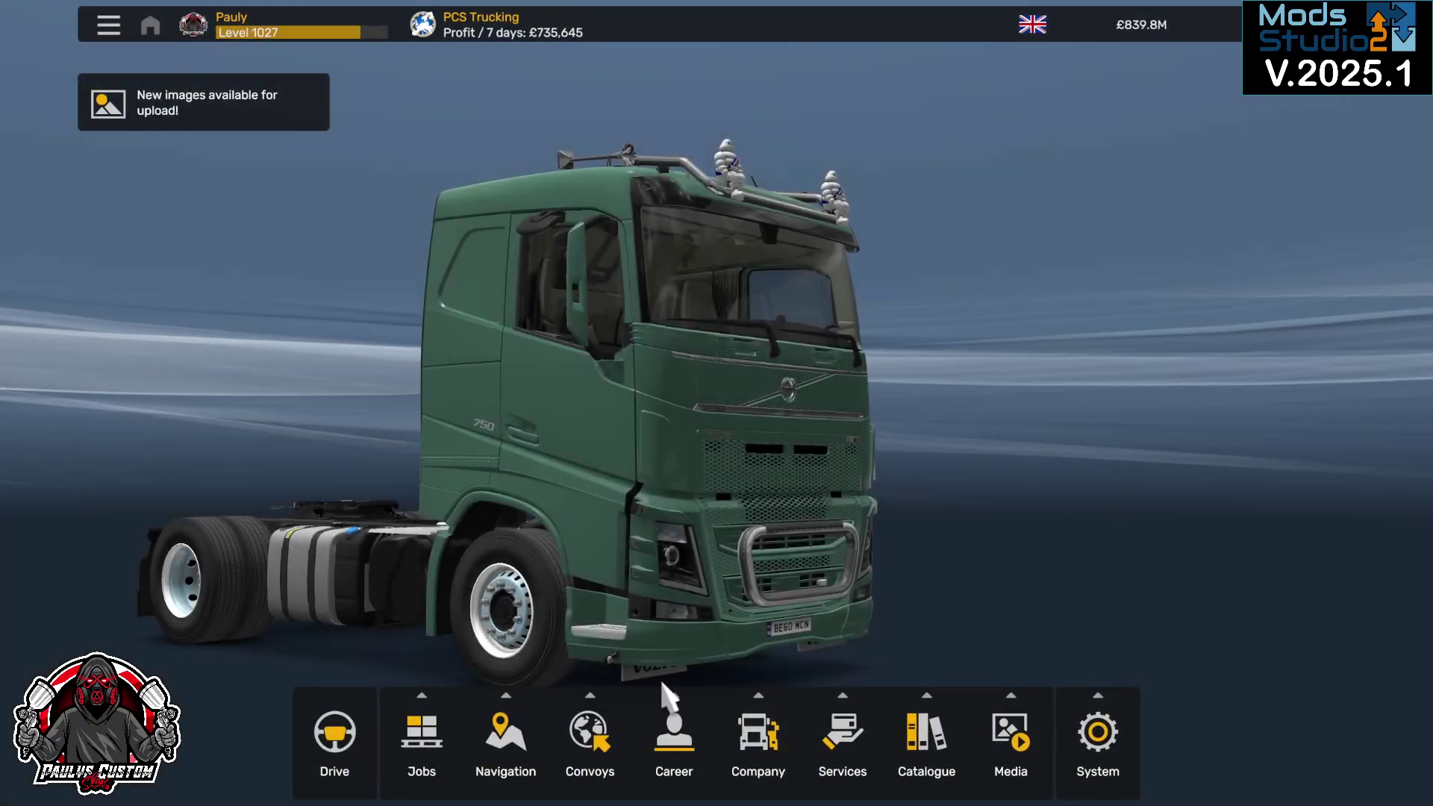
Step: Select the Volvo FH6 in row 36 of the truck list and drive it, confirming relocation
mouse_move(755, 757)
left_click(672, 638)
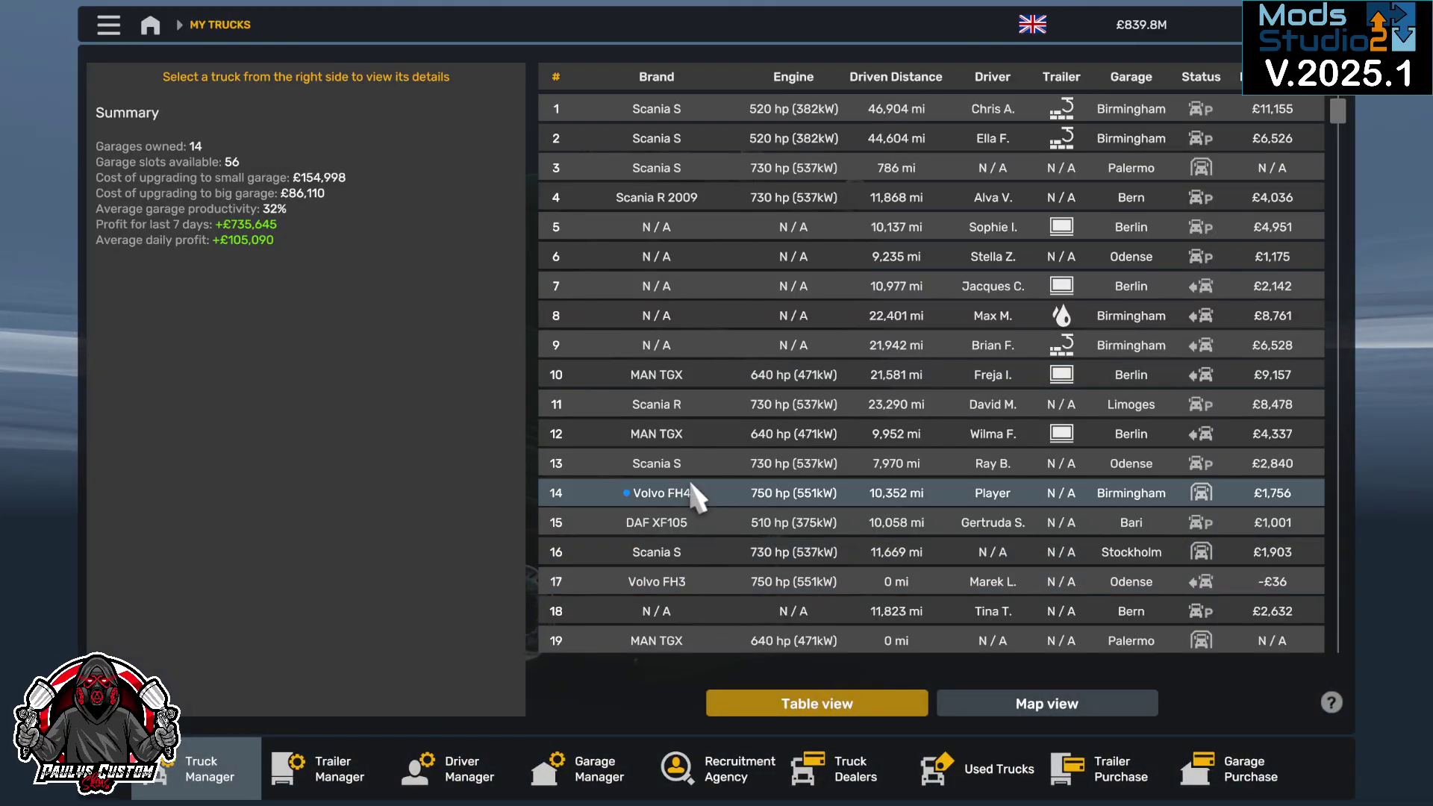
scroll(688, 477, "down", 8)
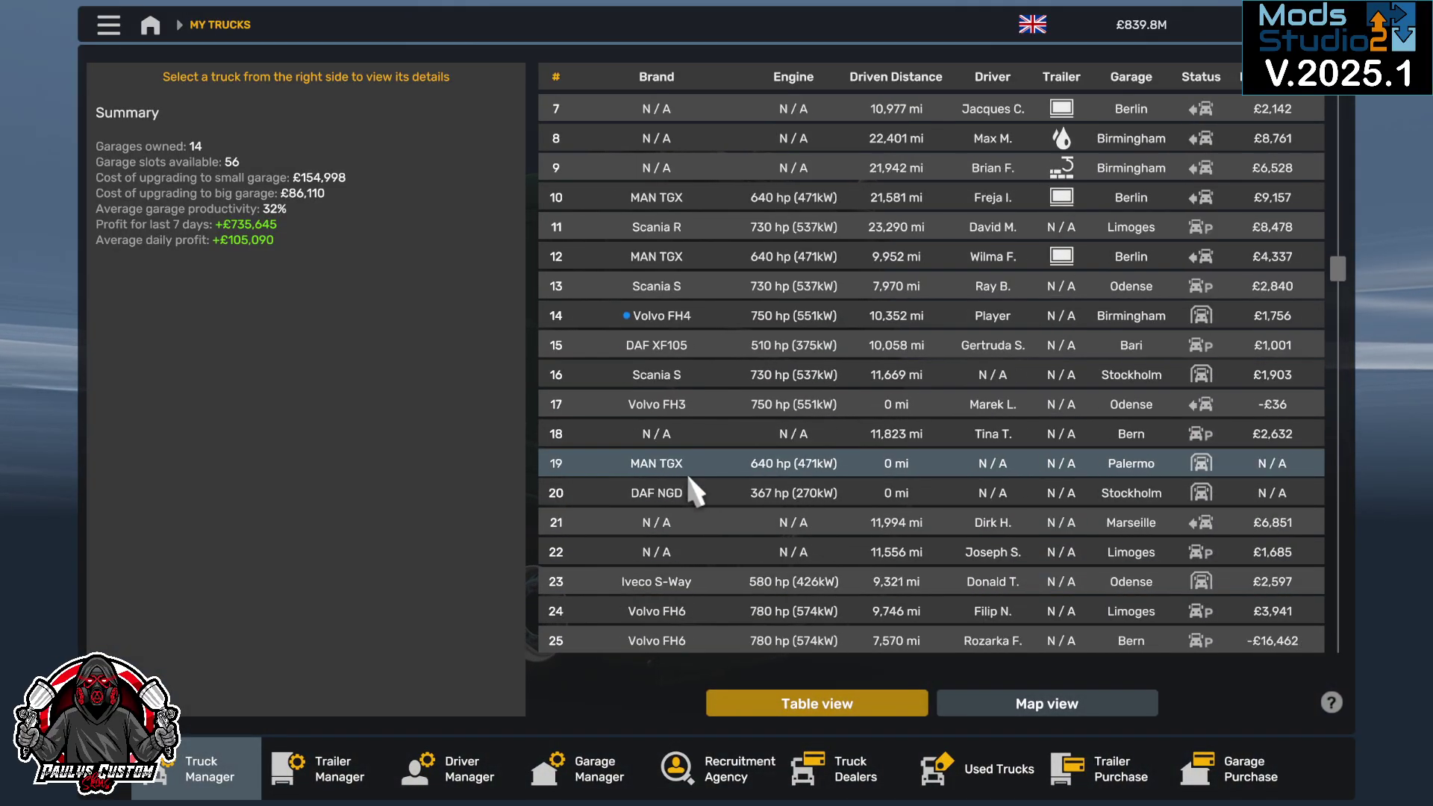
scroll(687, 472, "down", 8)
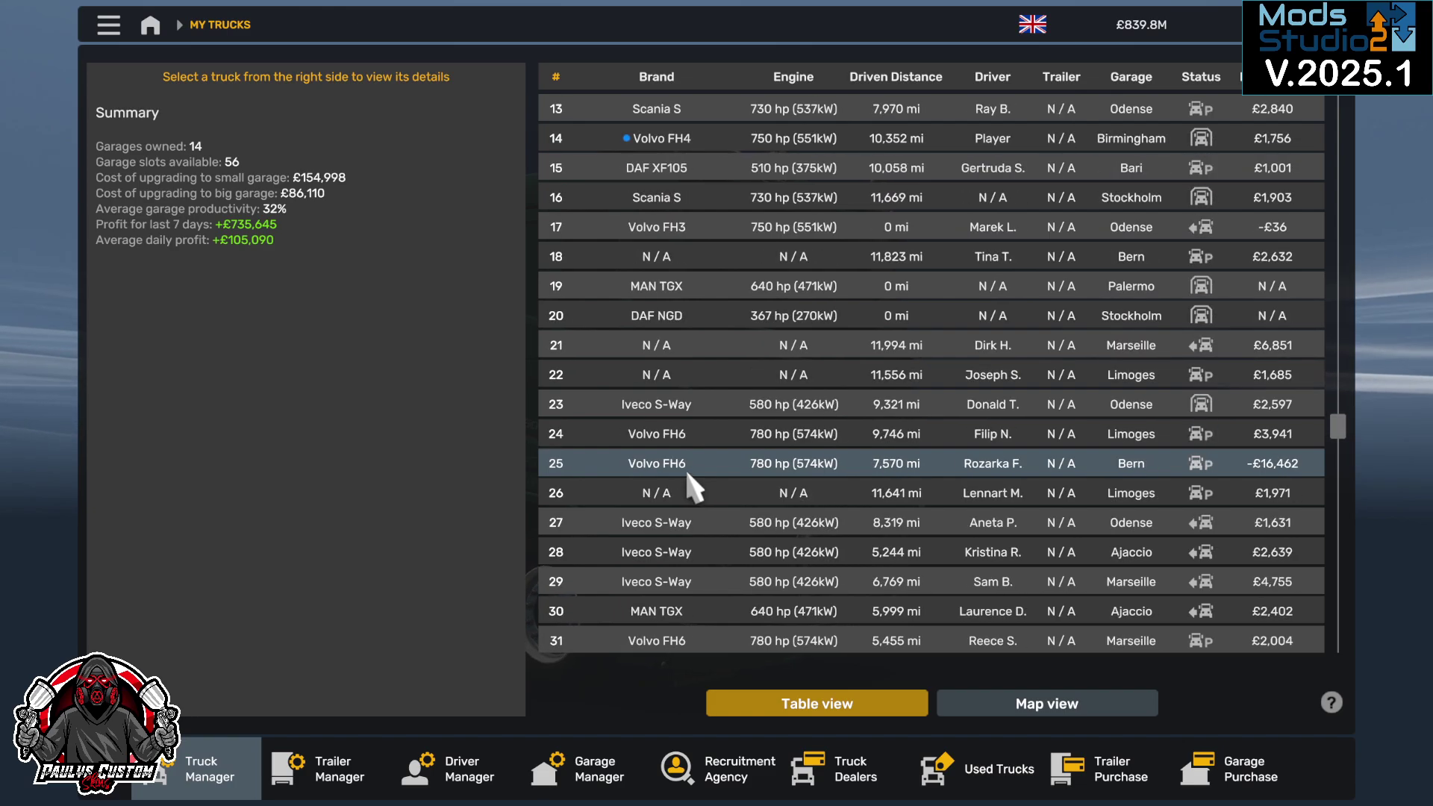
scroll(693, 486, "down", 4)
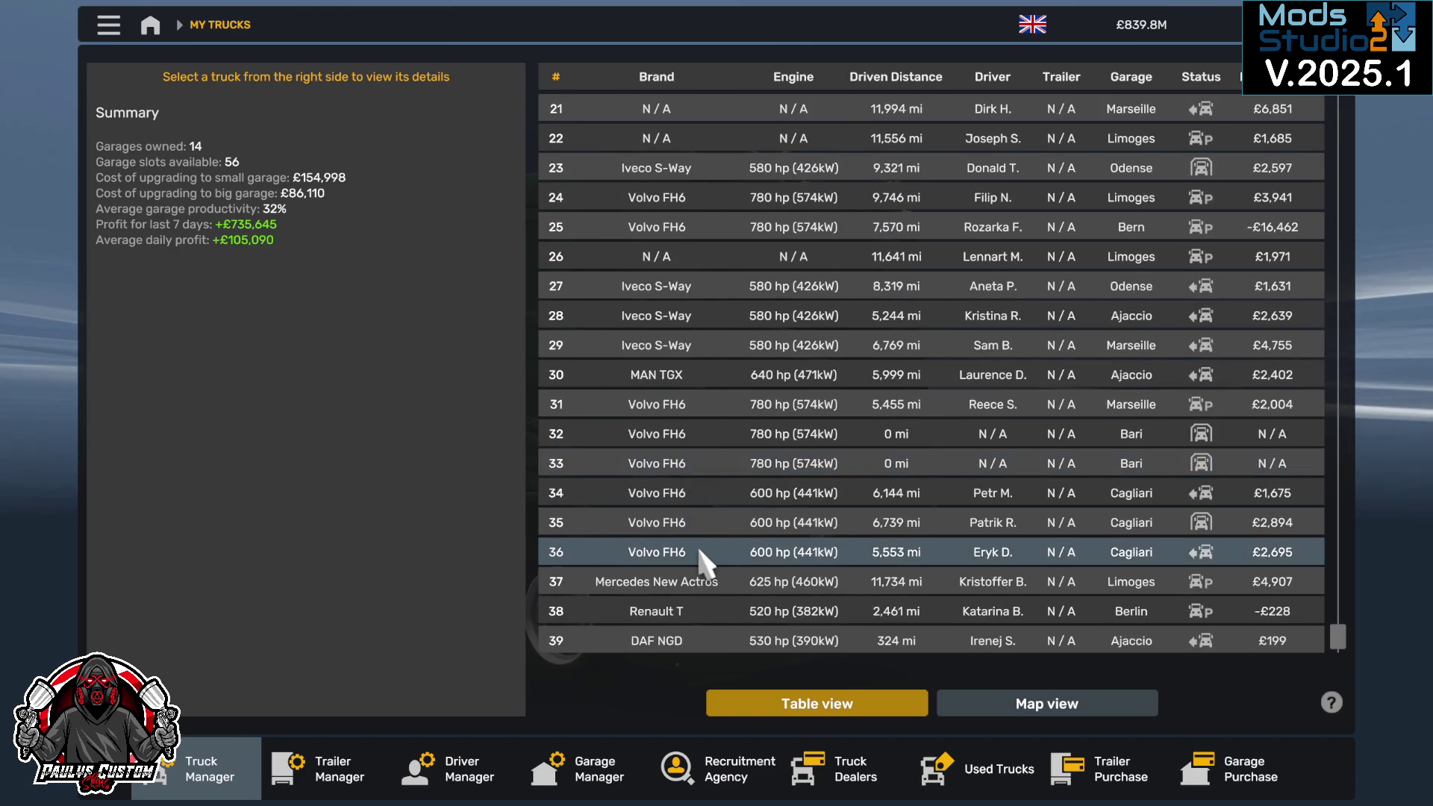
left_click(688, 552)
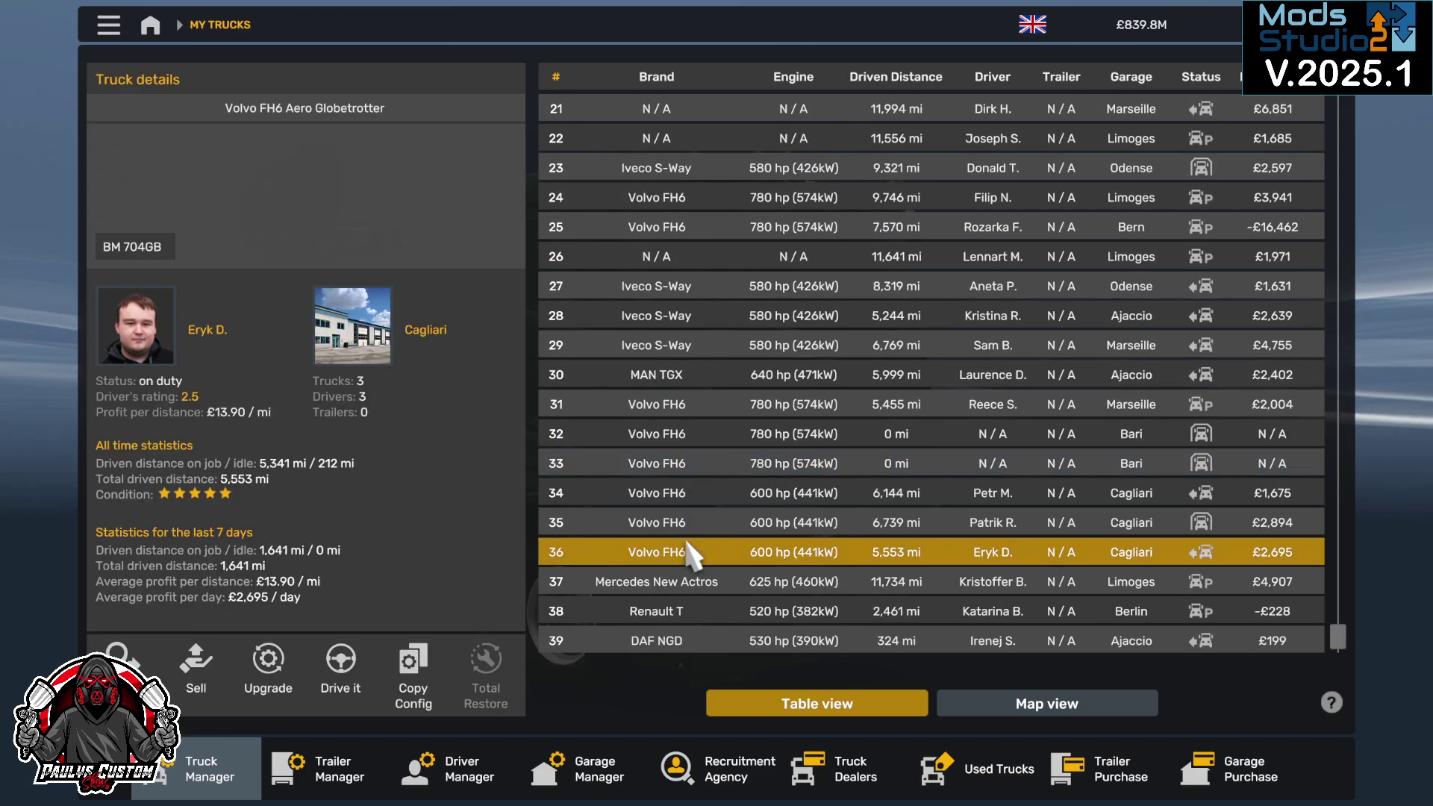
left_click(332, 676)
left_click(663, 529)
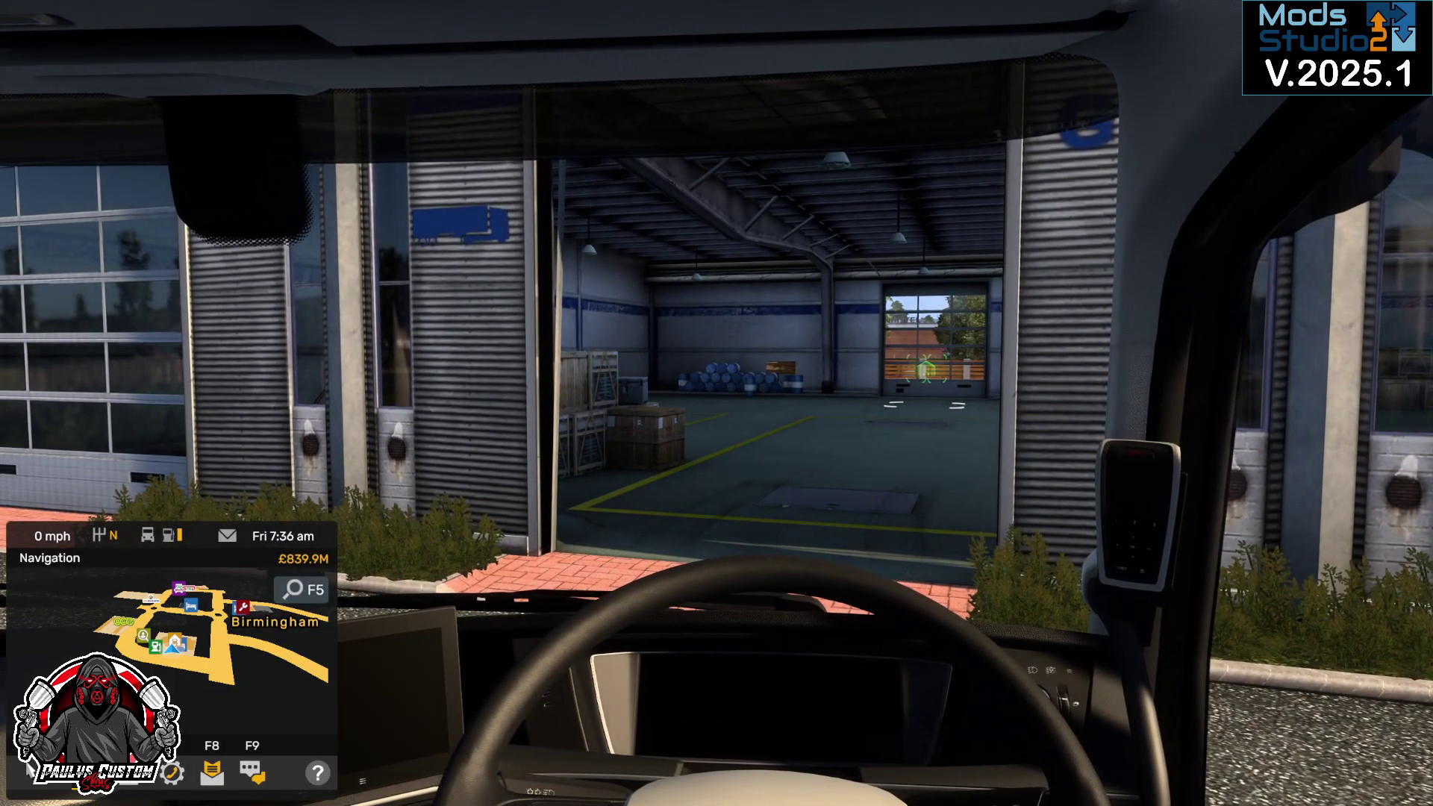
Step: Call roadside assistance and accept the £253 tow to the service garage
key("F7")
key("Return")
left_click(553, 76)
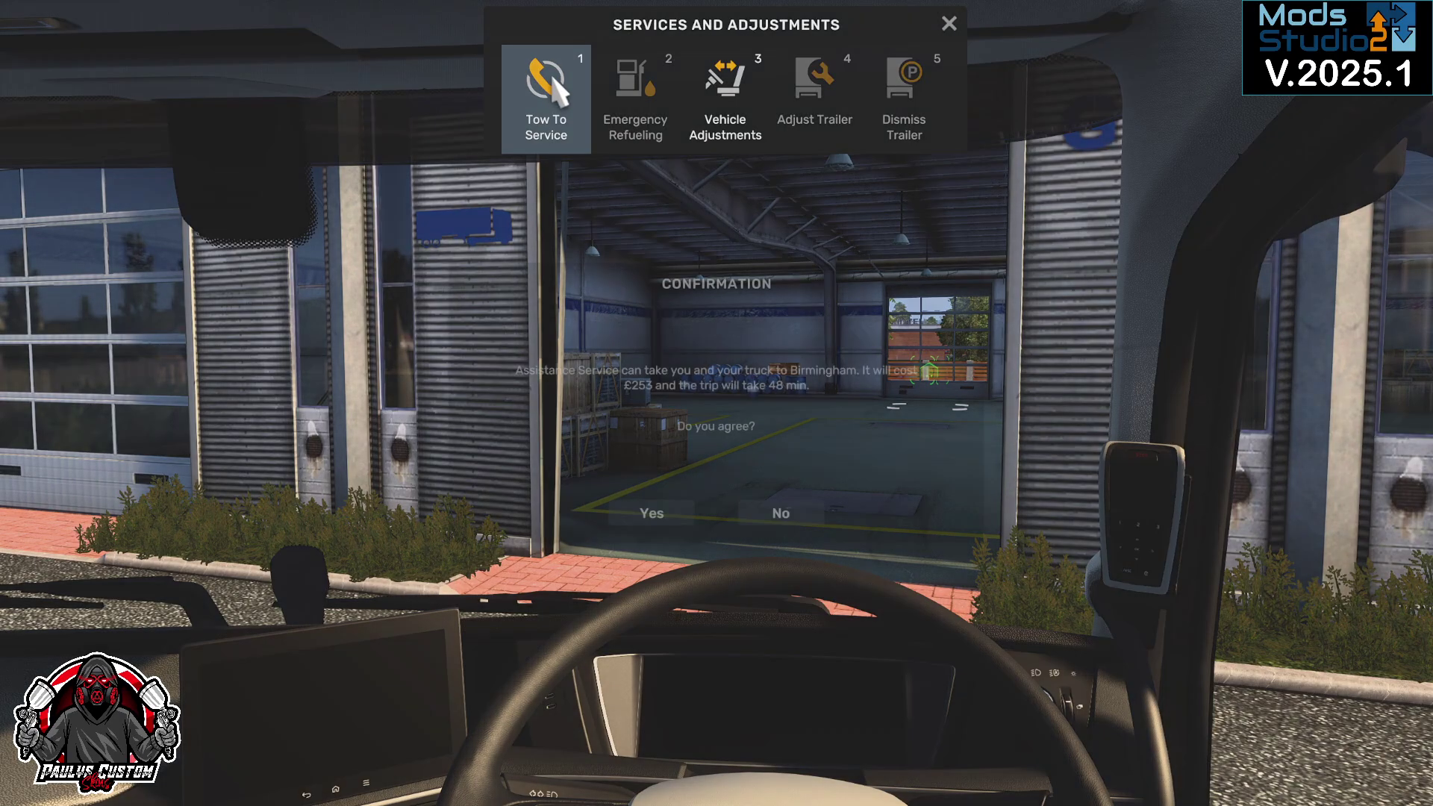
left_click(664, 517)
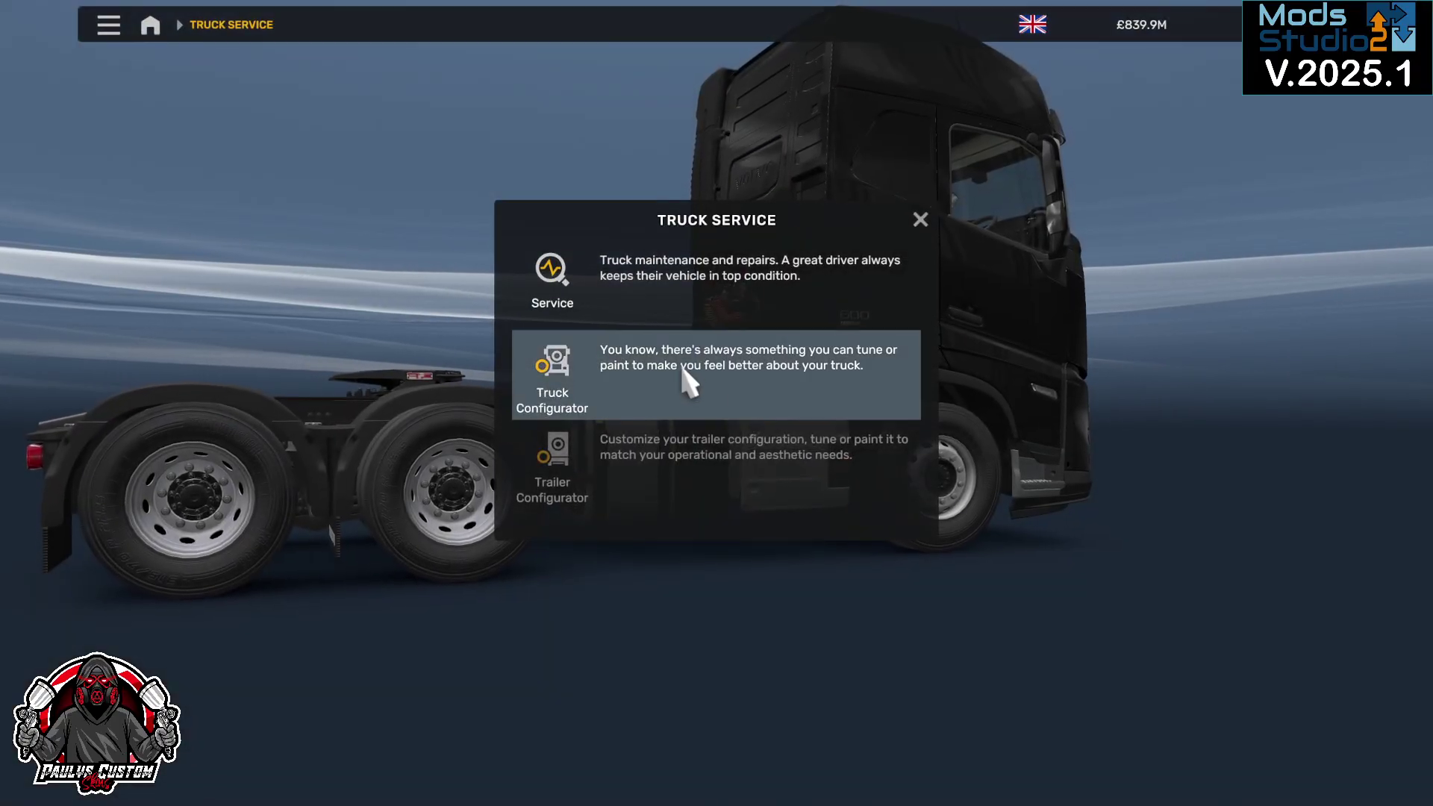
Step: Put the FH6 Lightbox decal on the Volvo FH6's visor and orbit around the truck
left_click(686, 381)
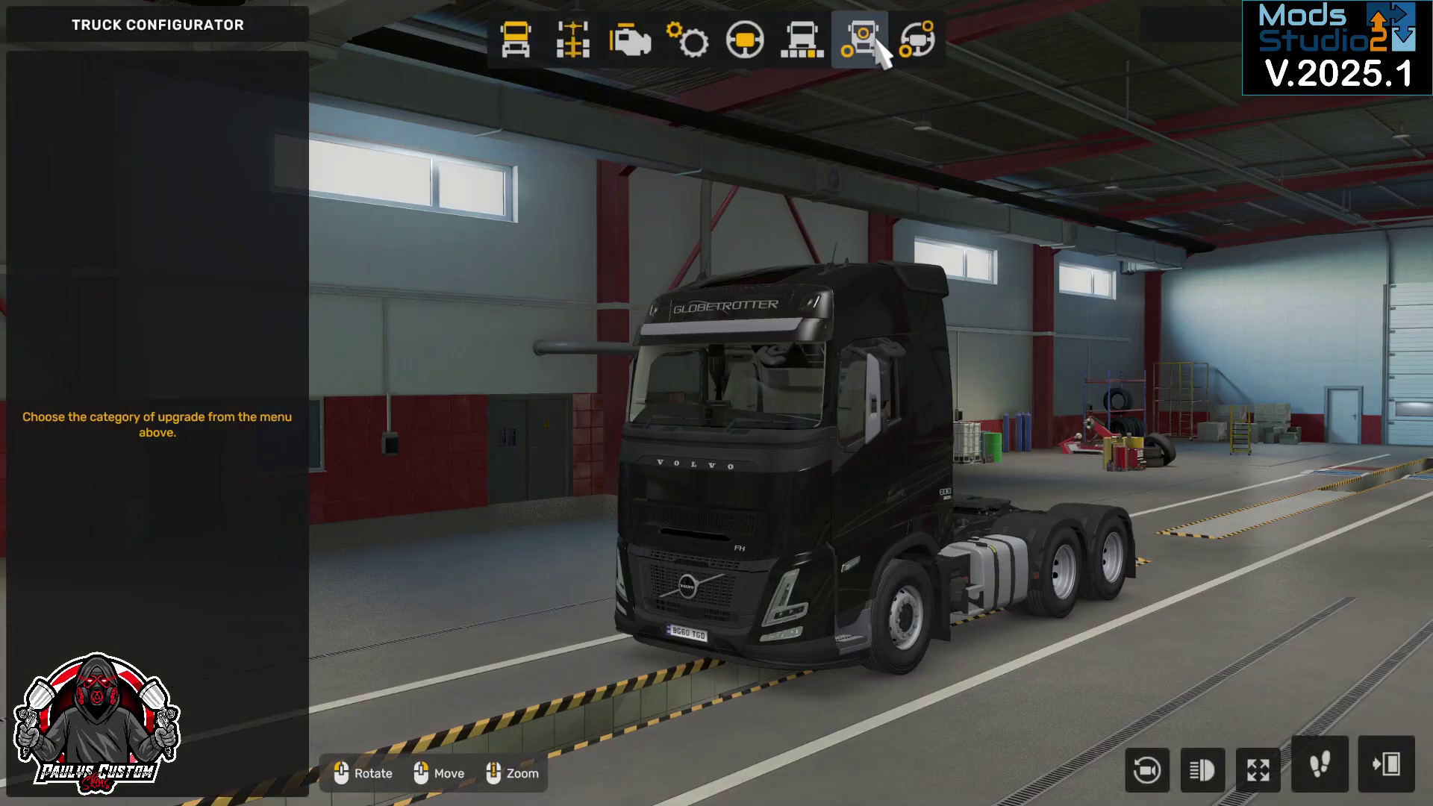
left_click(879, 46)
left_click(727, 304)
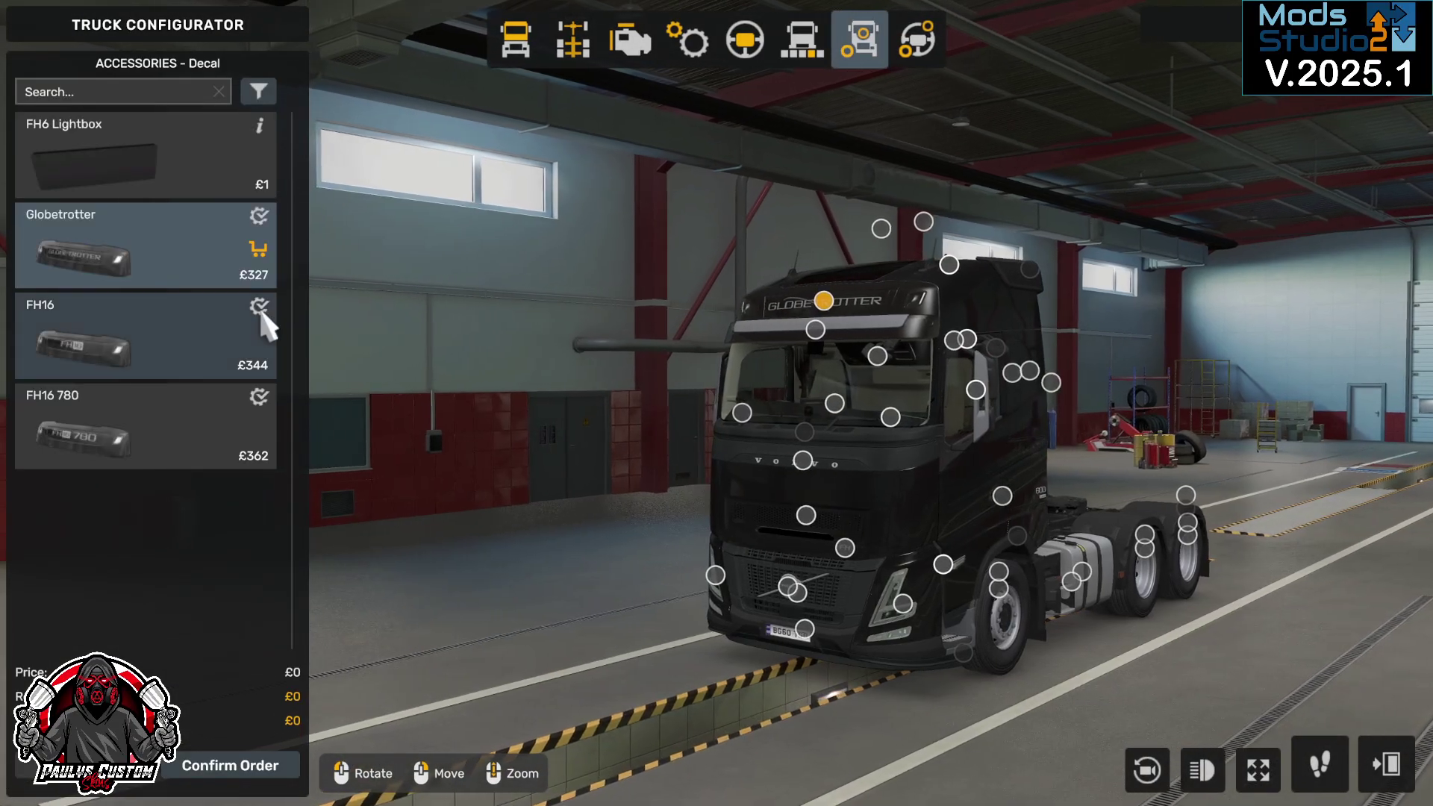
left_click(118, 159)
left_click_drag(687, 298, 815, 71)
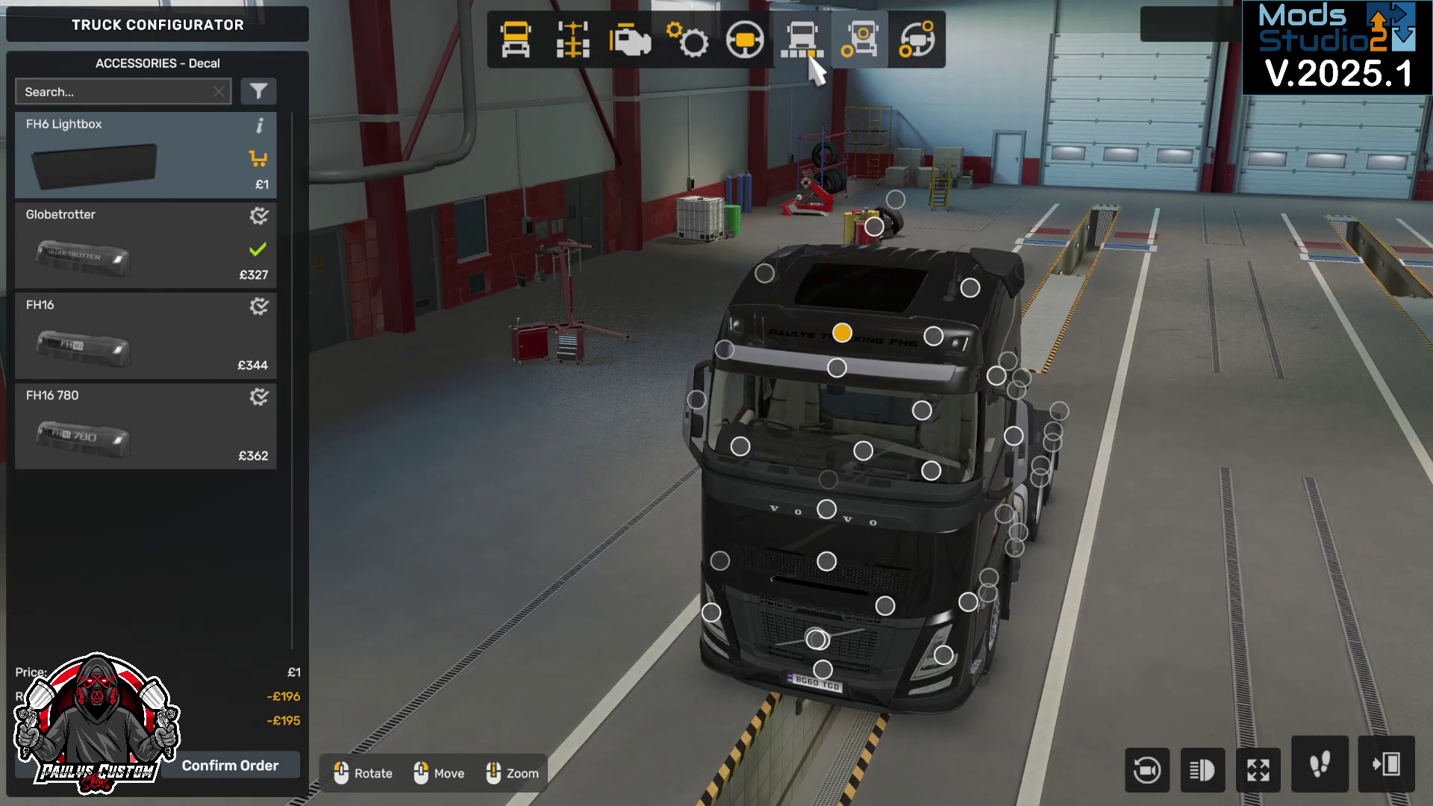
Step: Try Black Metallic and Cool Breeze Metallic paint, settling on Ruby Red Solid
left_click(806, 50)
left_click(157, 351)
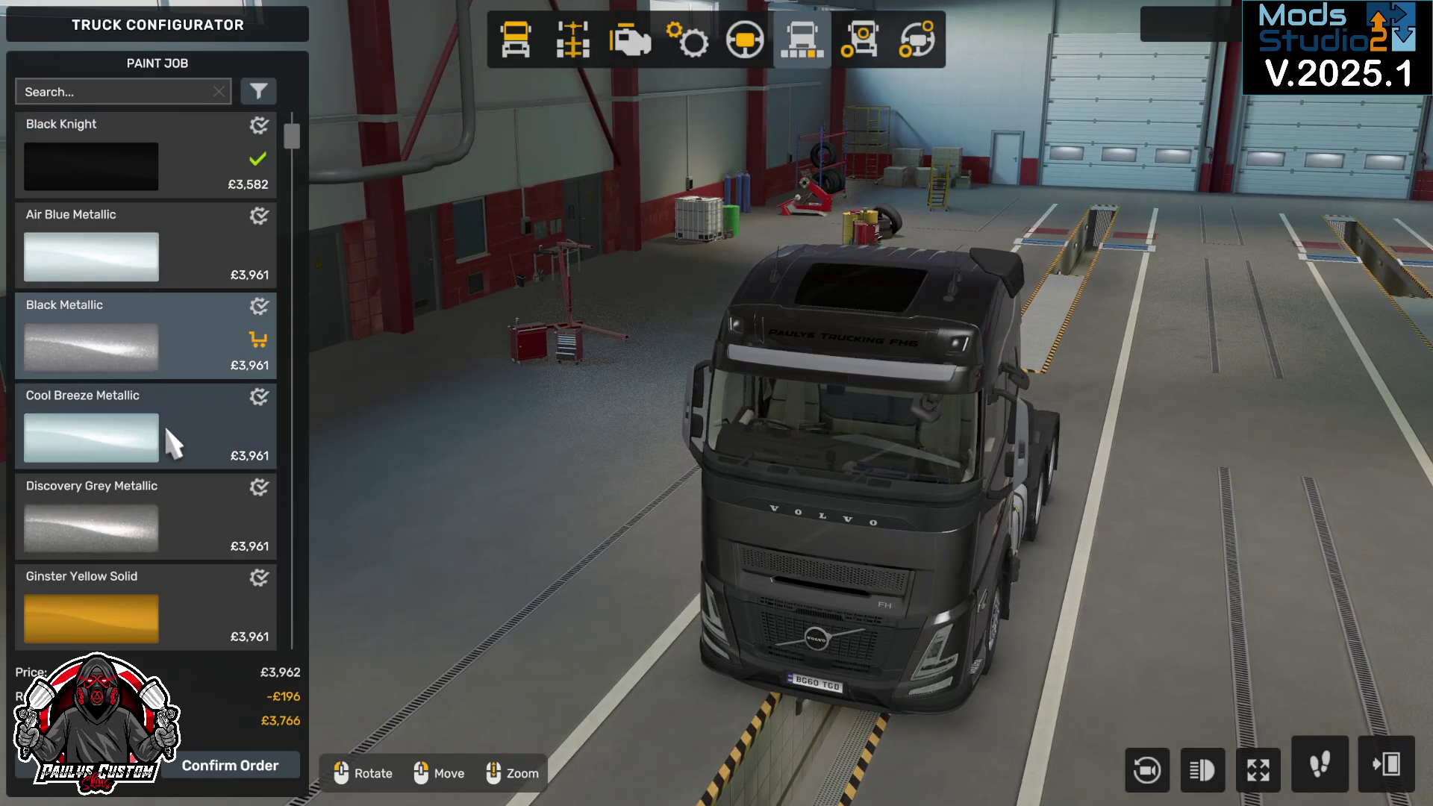
left_click(167, 440)
scroll(185, 575, "down", 6)
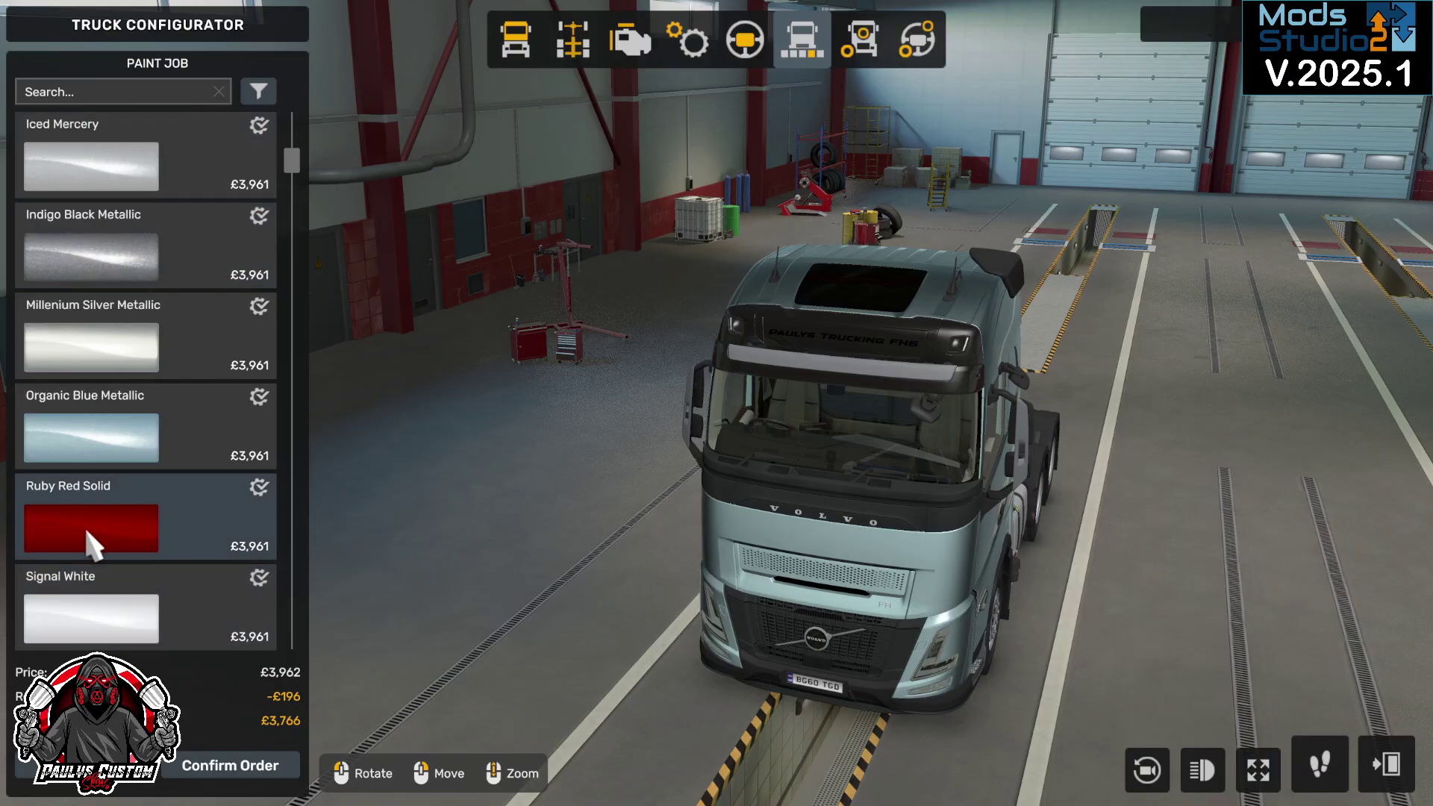
left_click(87, 531)
Step: Compare Globetrotter, FH16 and FH16 780 visor decals, restore FH6 Lightbox, view the side, then leave
left_click(860, 41)
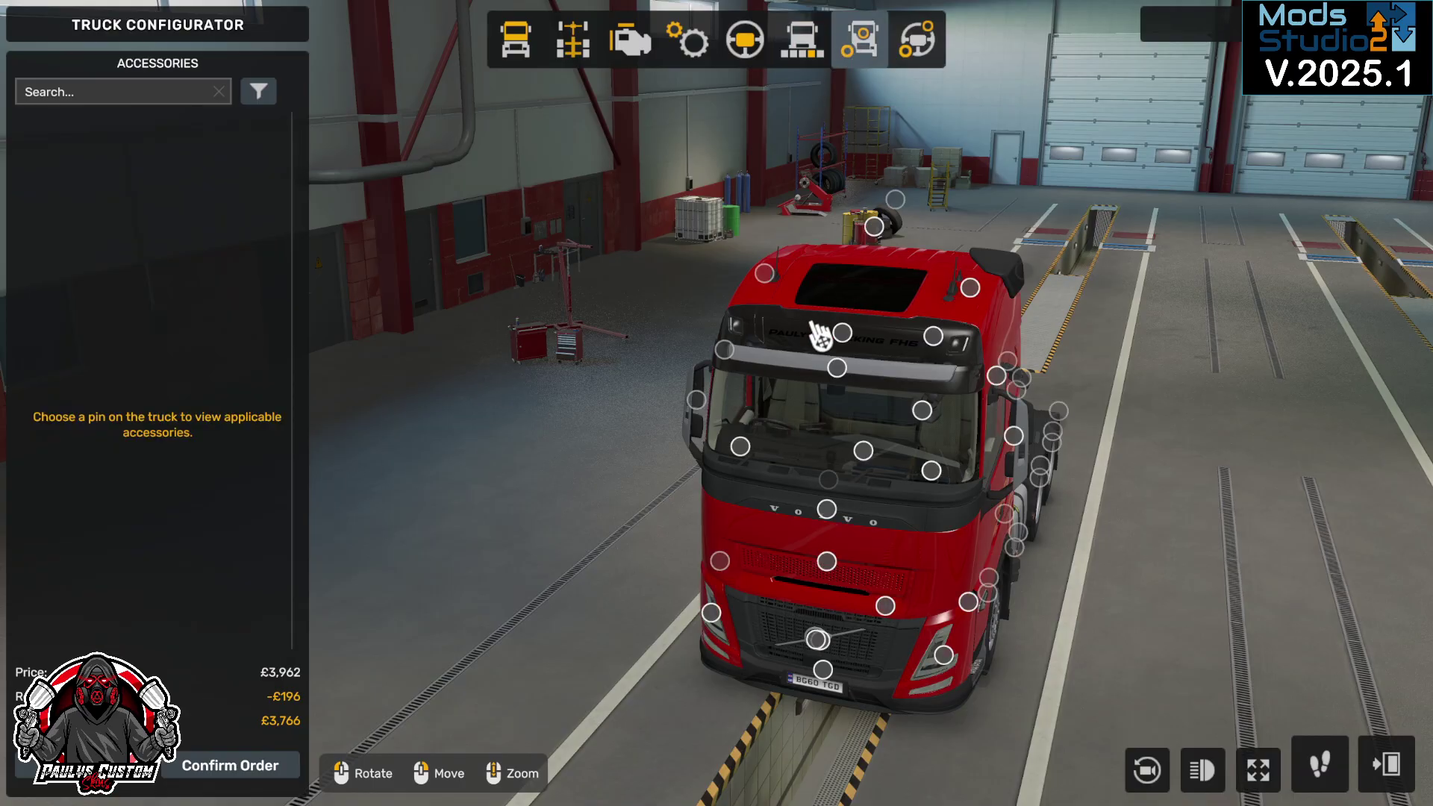
left_click(818, 332)
left_click(155, 242)
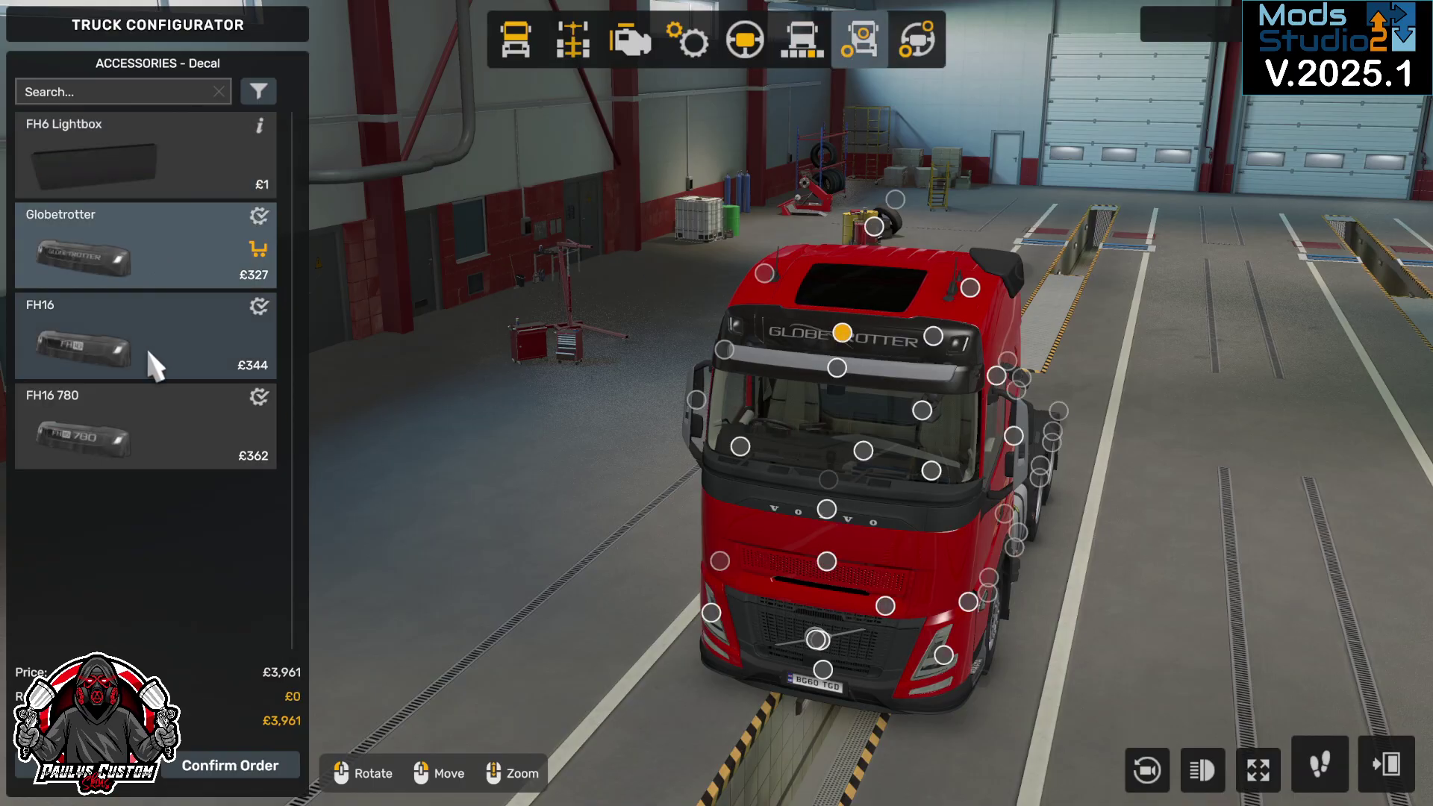
left_click(154, 366)
left_click(133, 428)
left_click(136, 159)
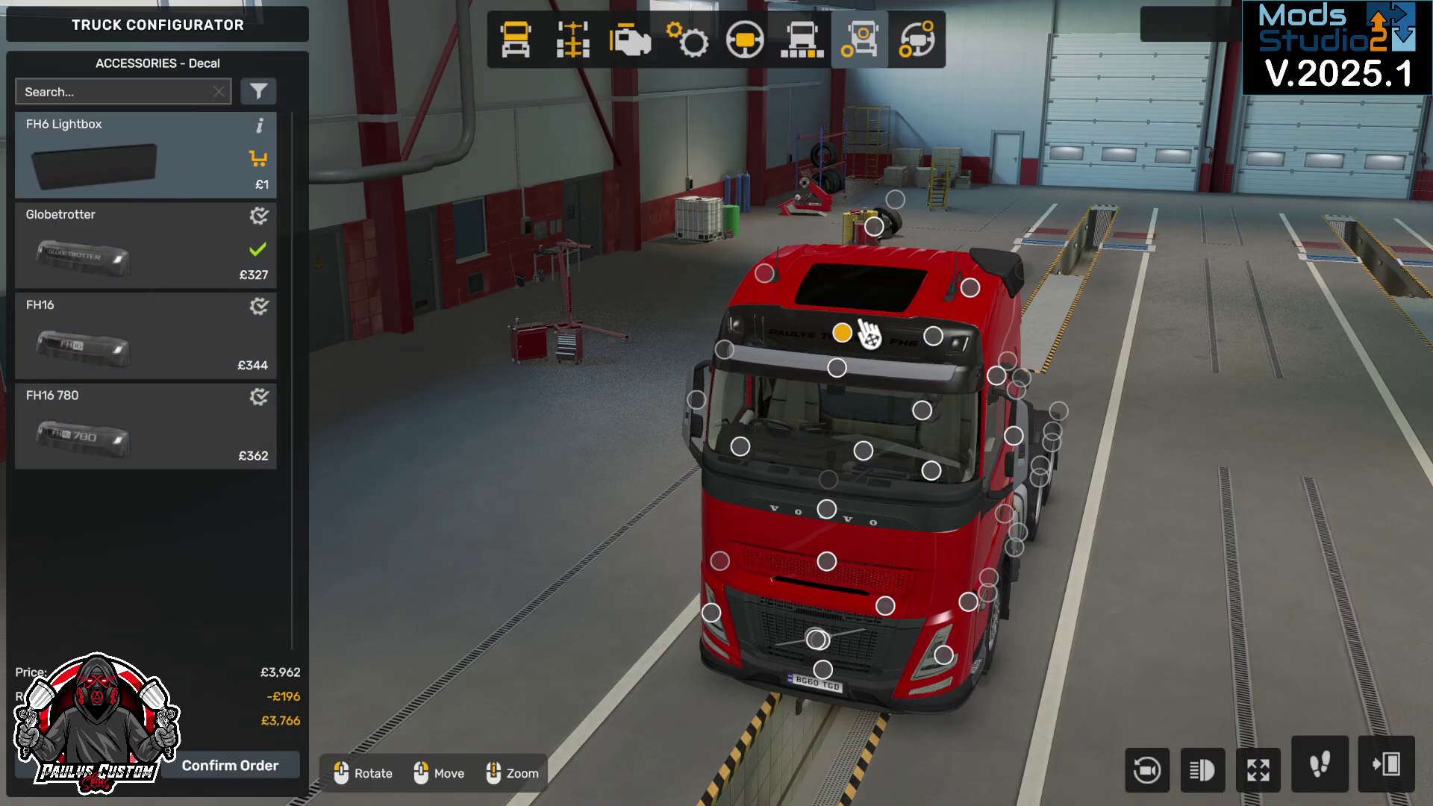
scroll(868, 333, "up", 3)
left_click_drag(1238, 410, 911, 406)
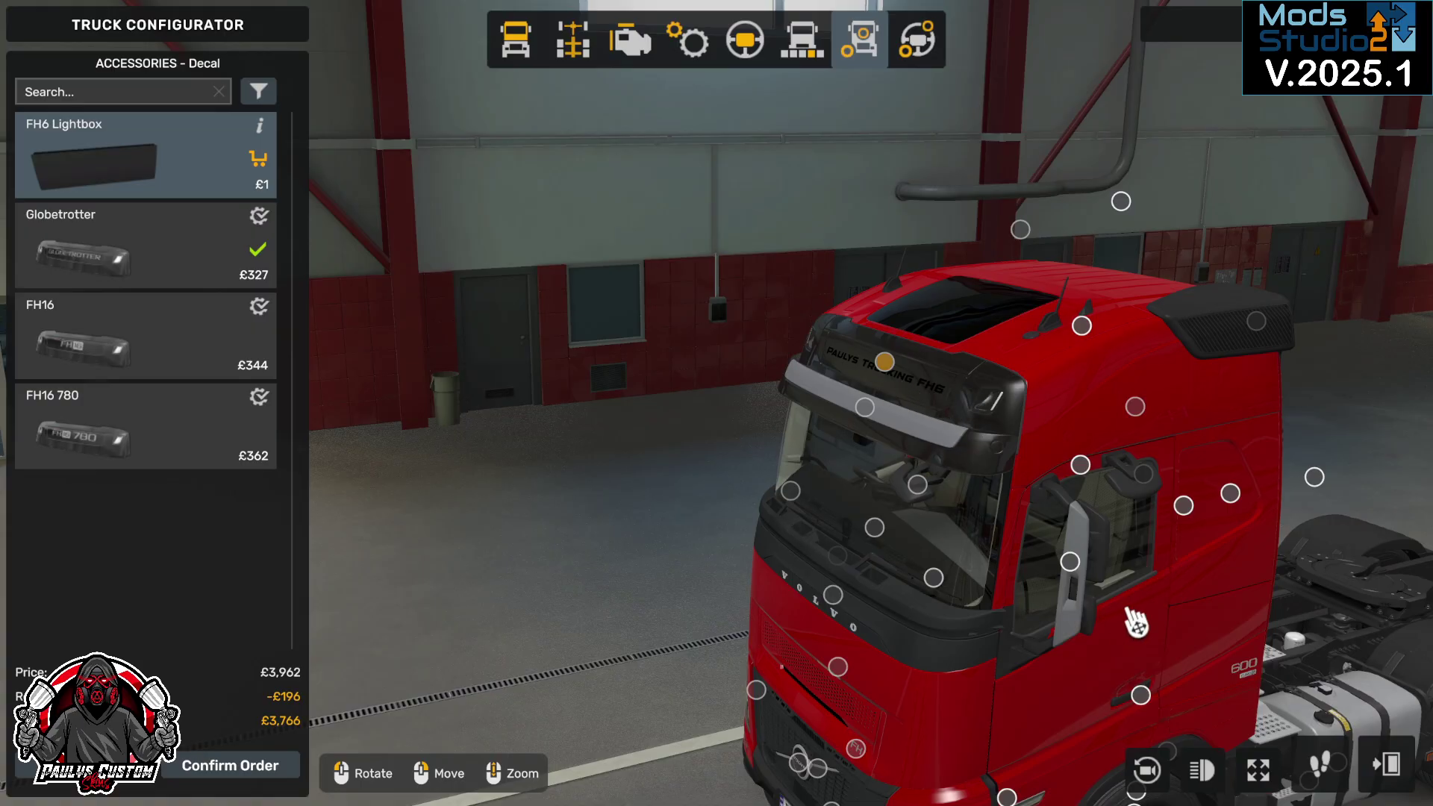
left_click(1386, 765)
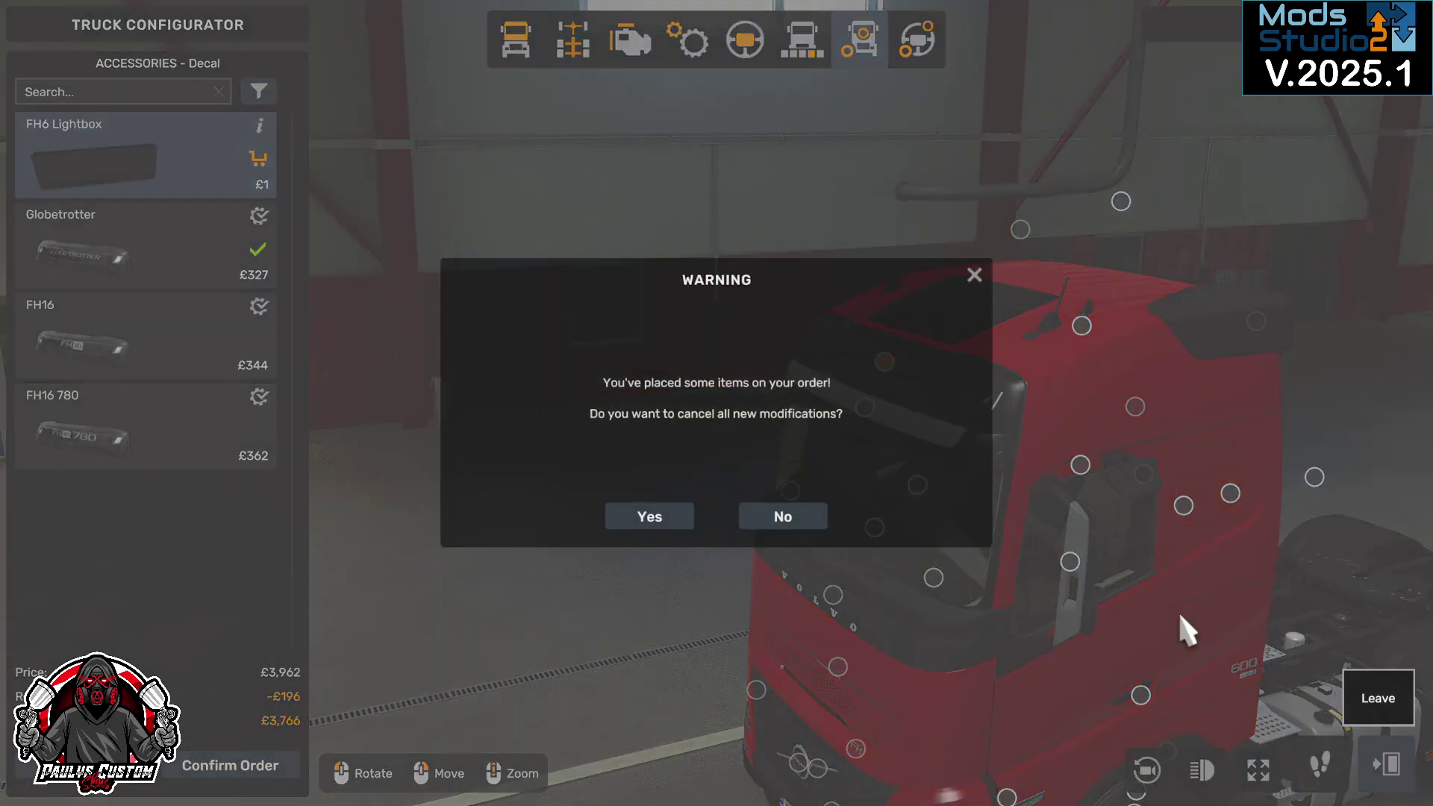
Step: Discard the FH6 modifications and return to the main menu
left_click(648, 518)
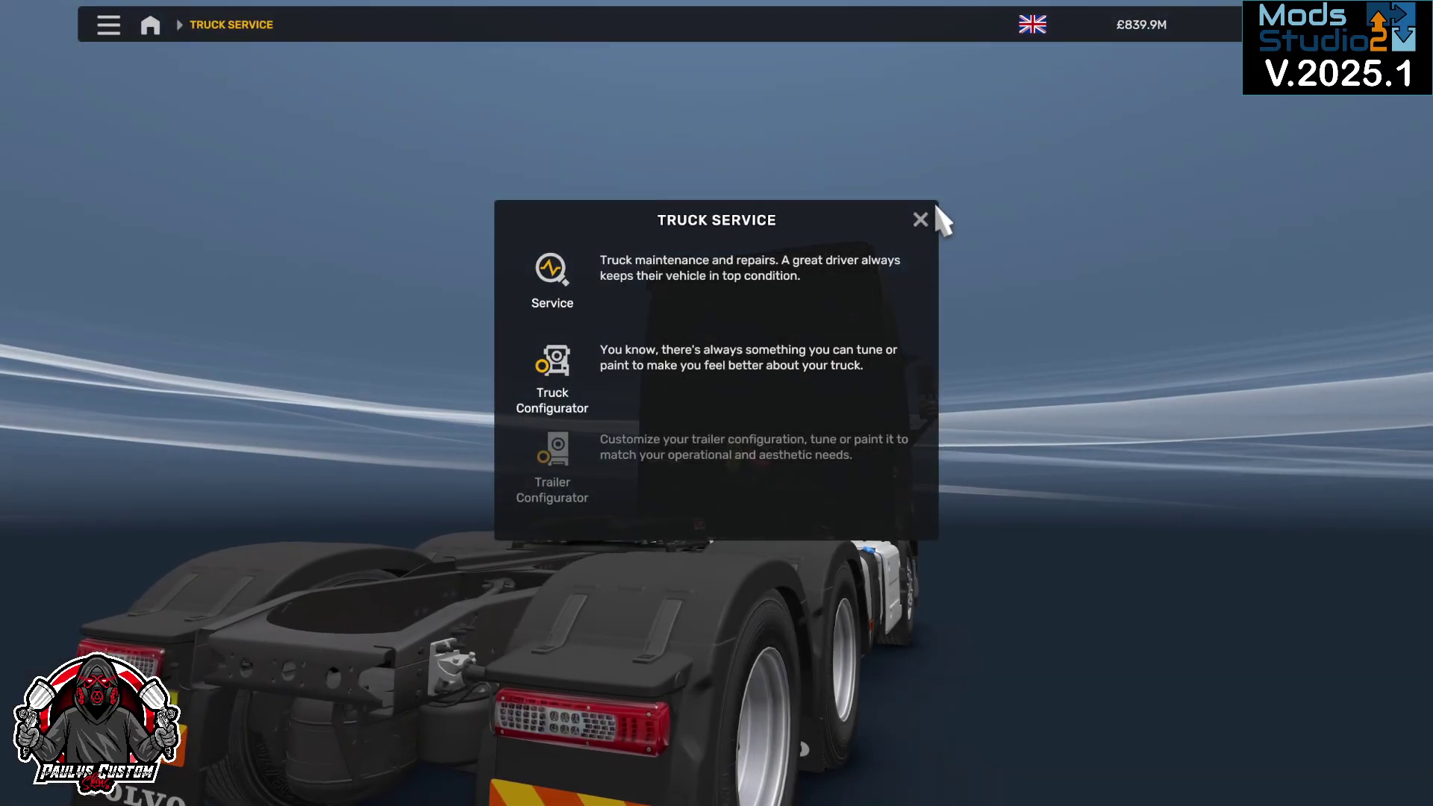
left_click(921, 220)
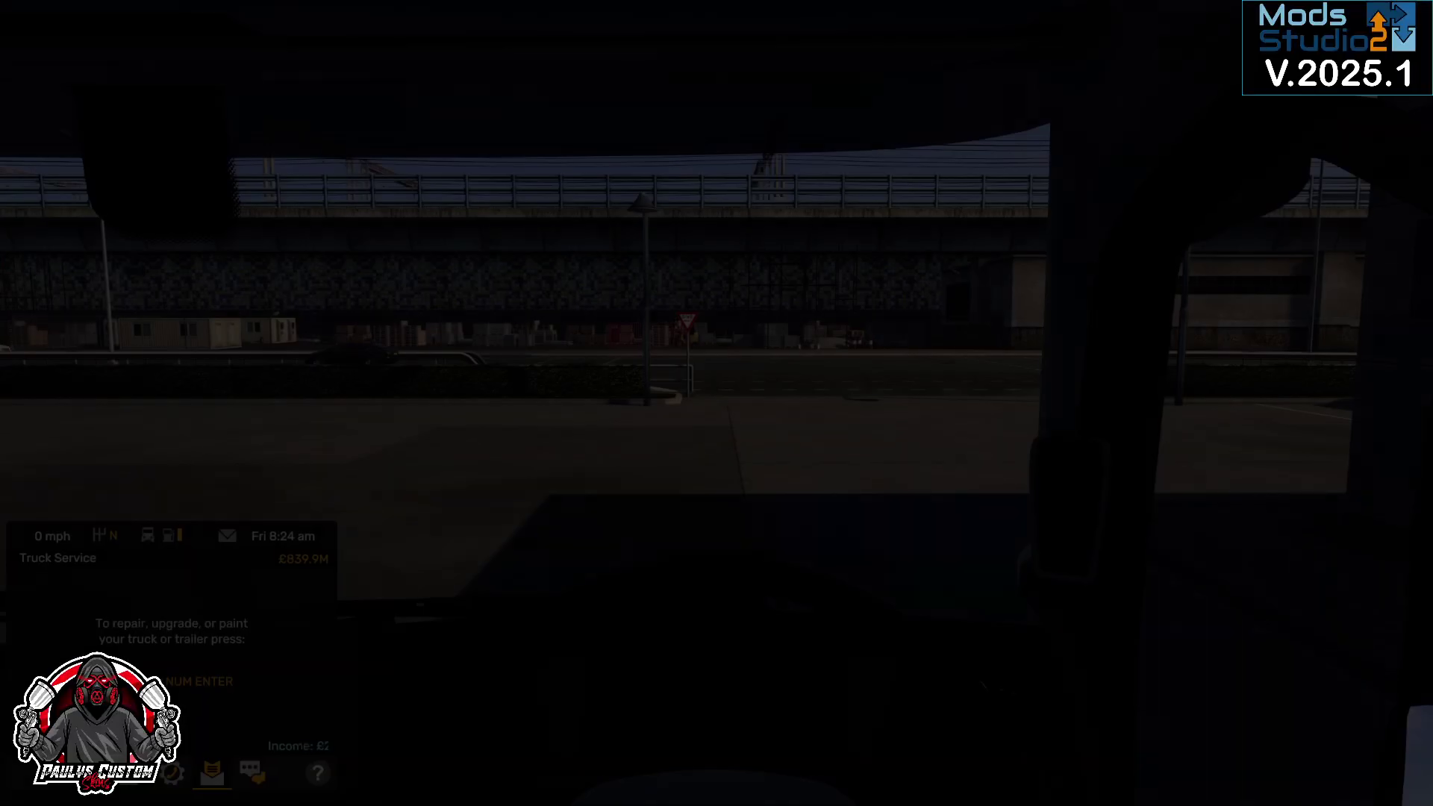
key("Escape")
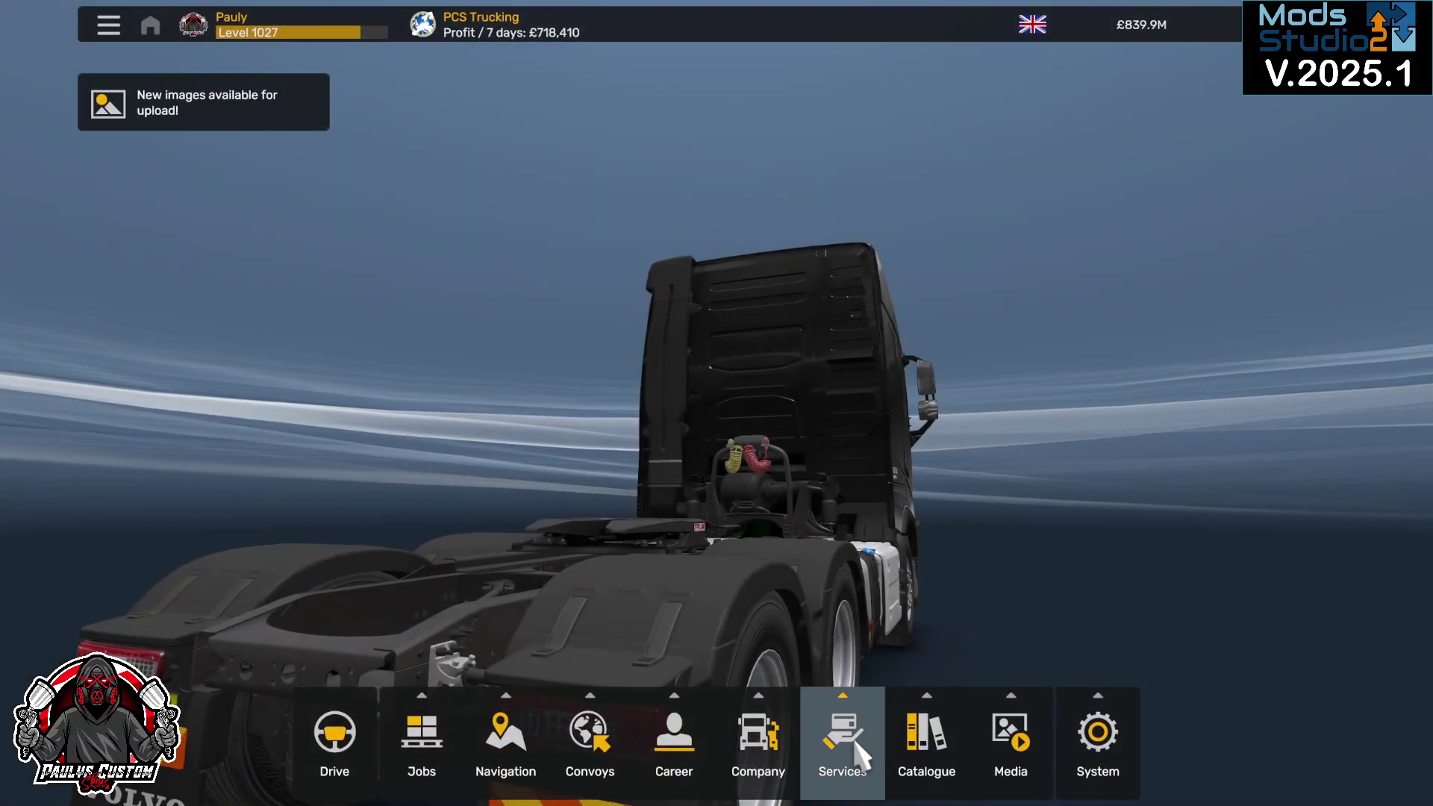
Step: At the Volvo dealer near London, browse online and customize the FH5 Globetrotter offer
mouse_move(858, 750)
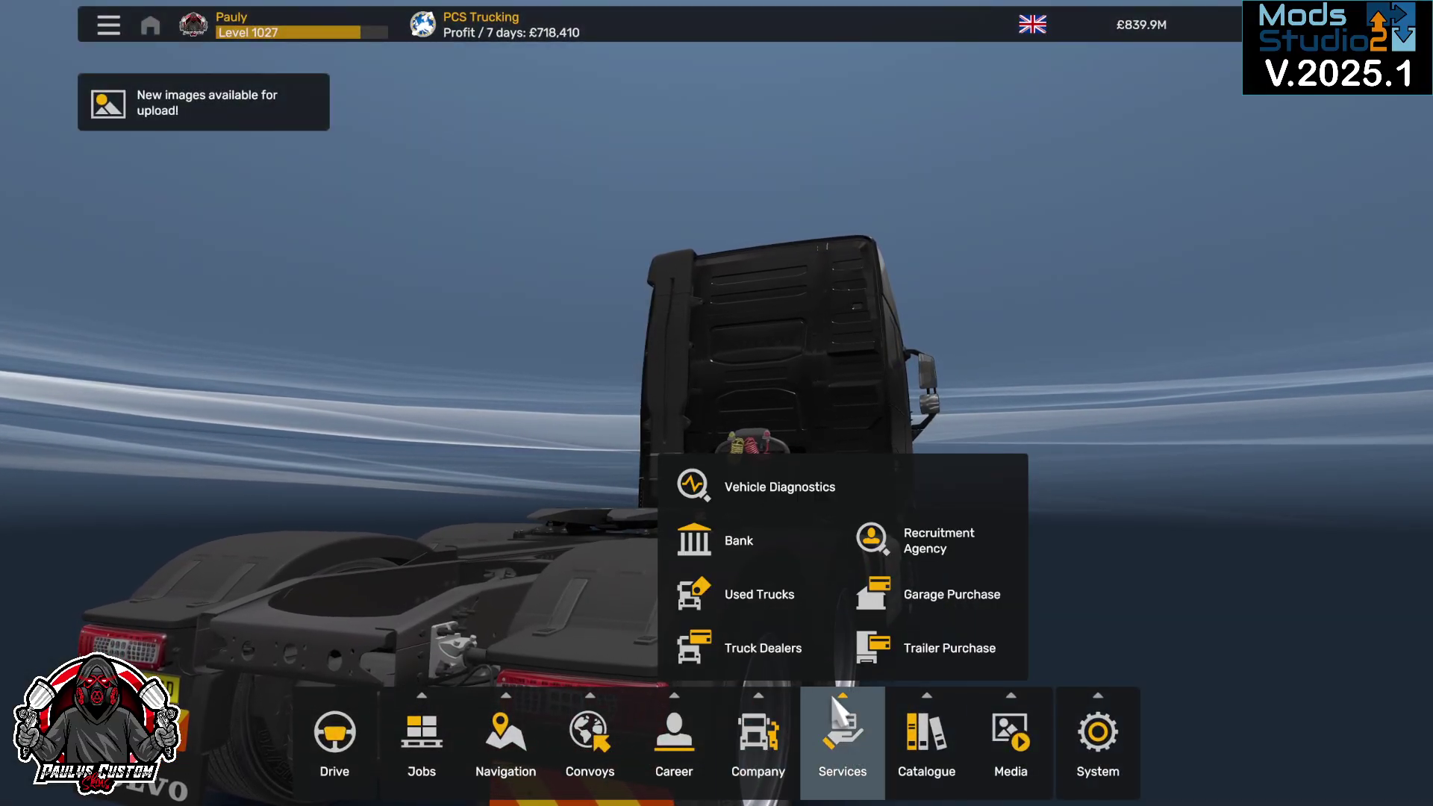
left_click(757, 731)
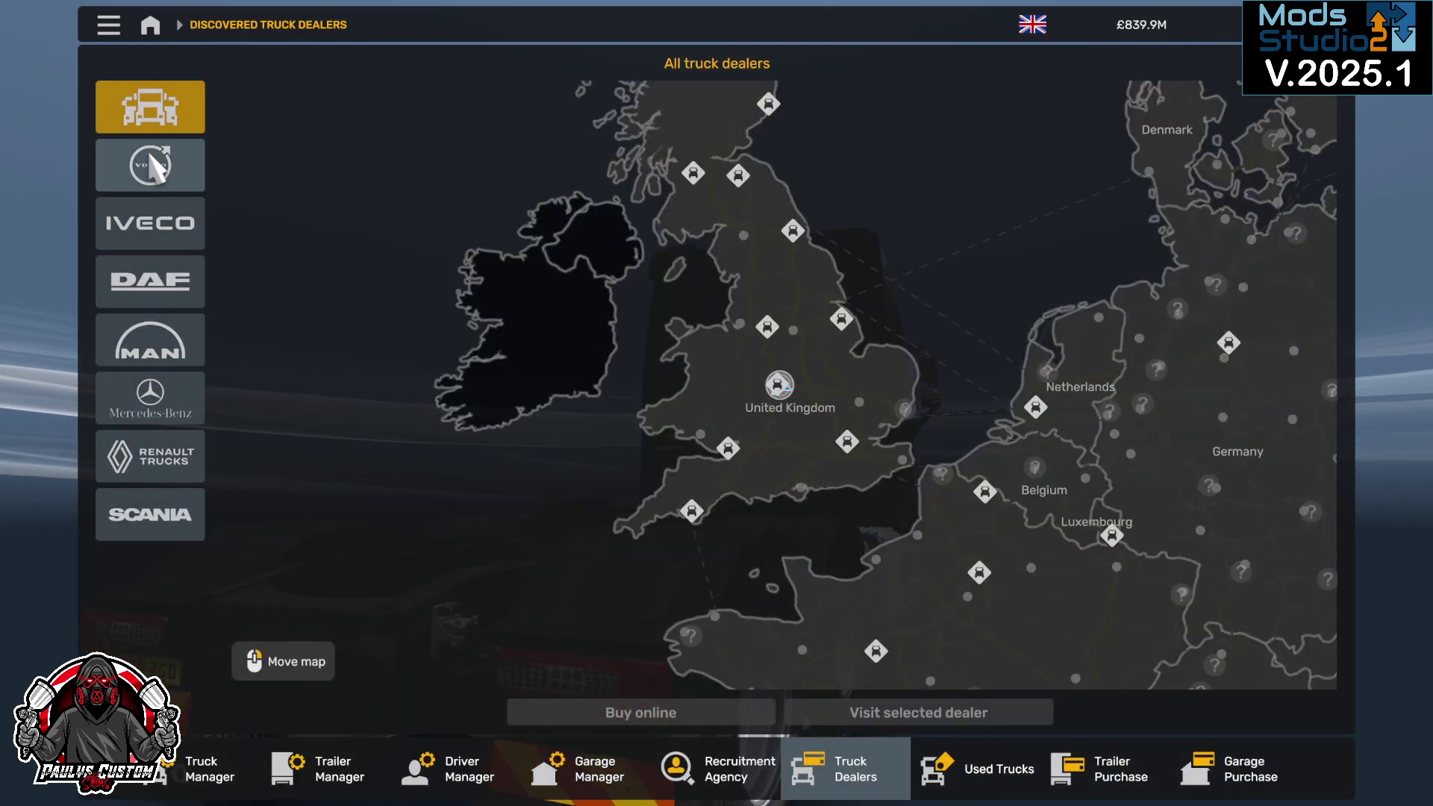
left_click(157, 171)
left_click(847, 441)
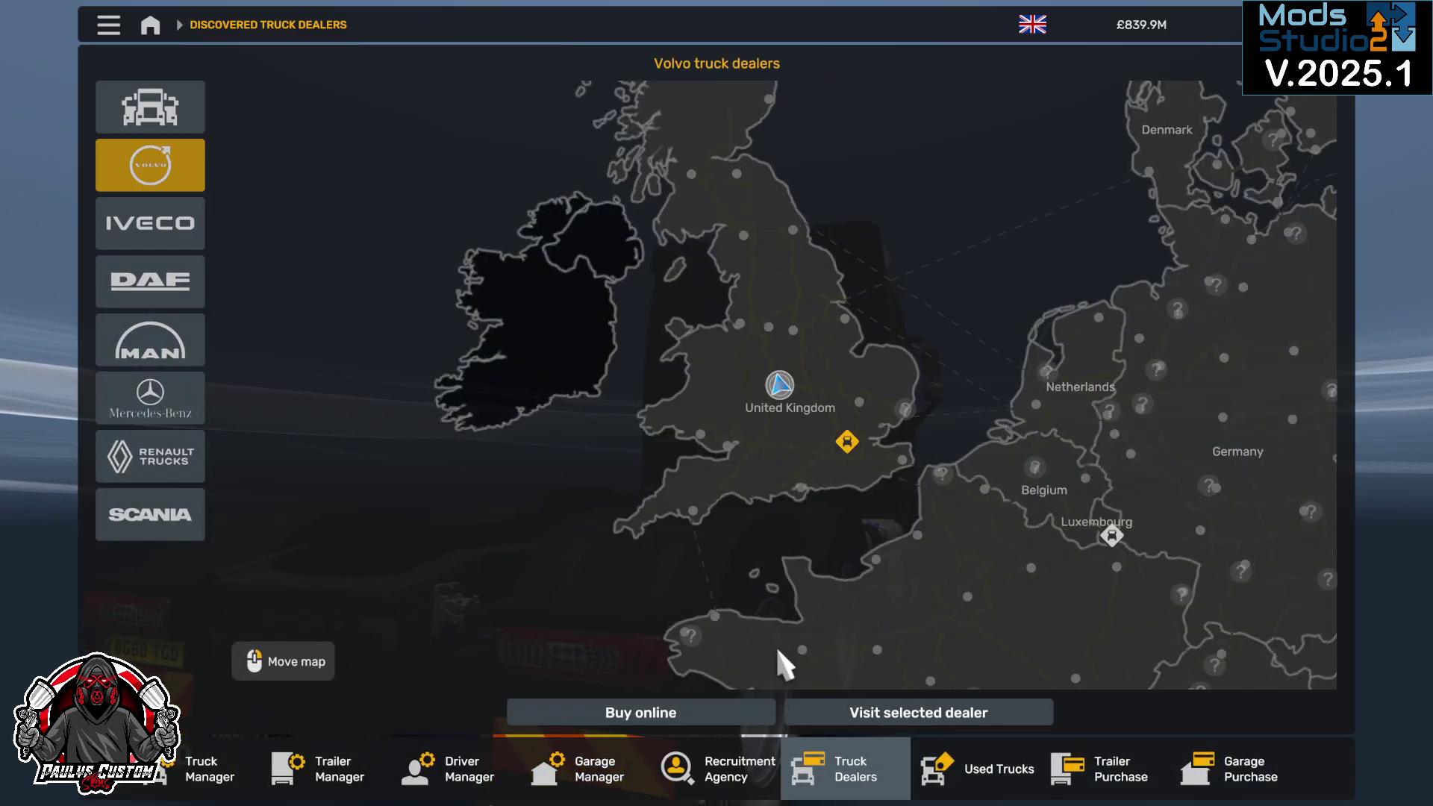
left_click(664, 710)
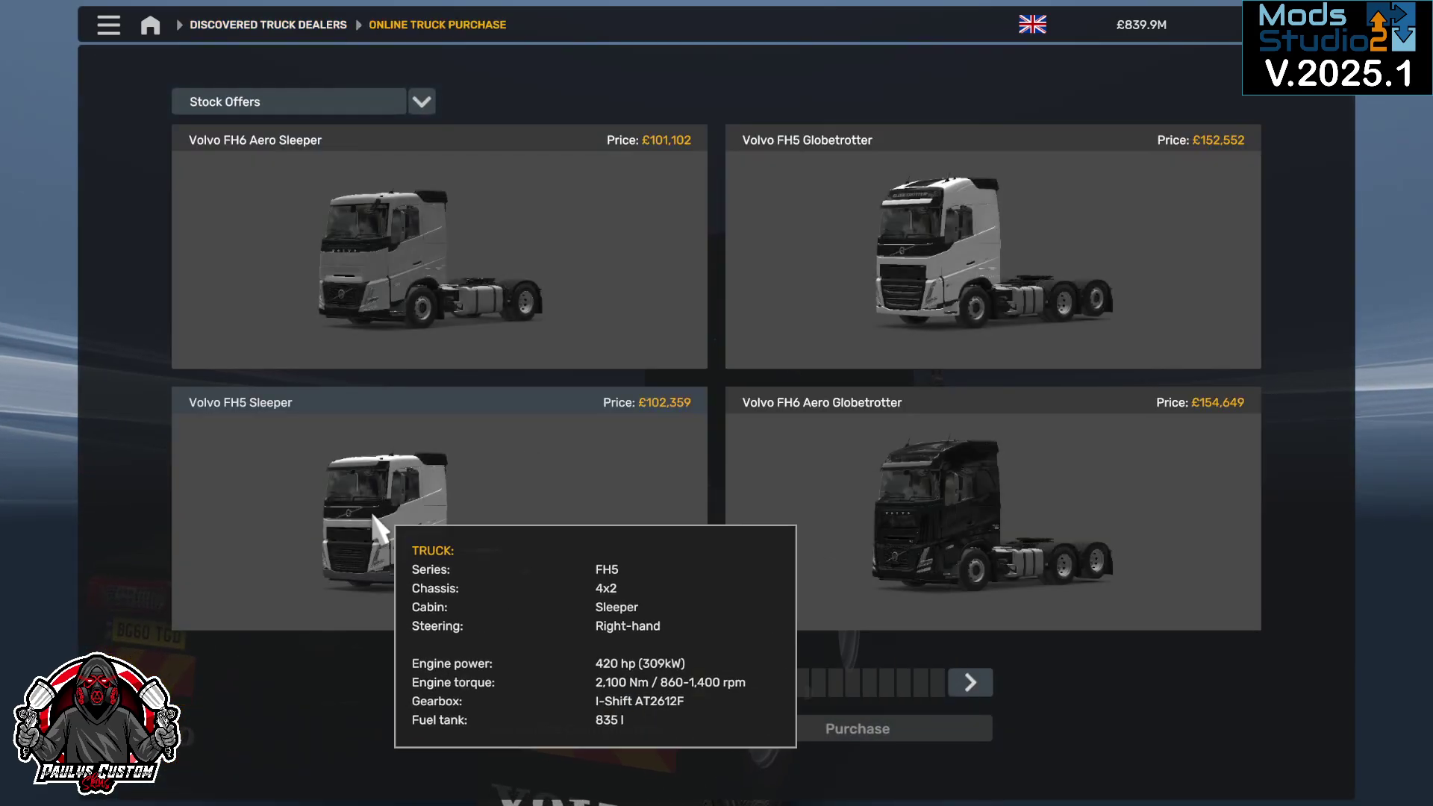
left_click(795, 294)
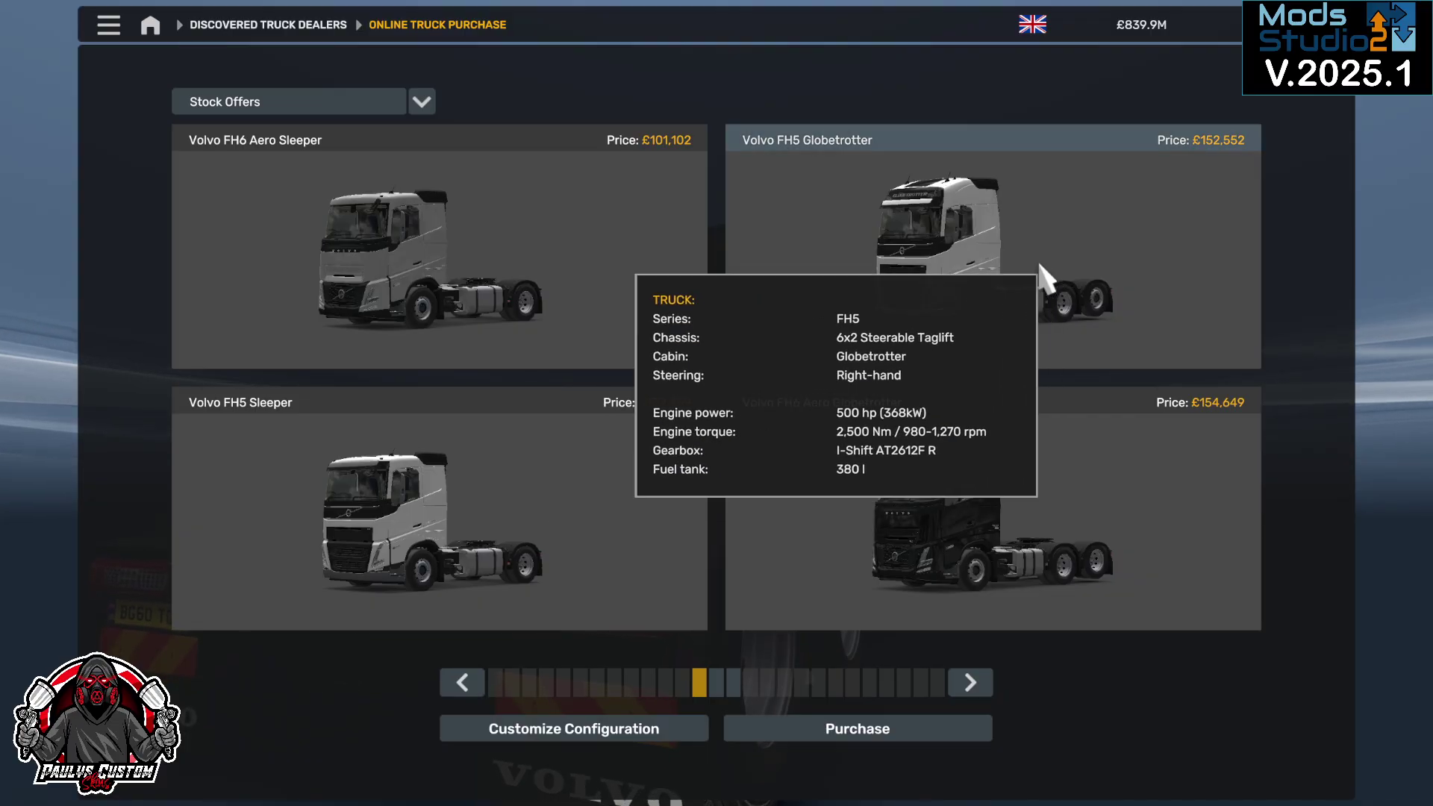
left_click(611, 731)
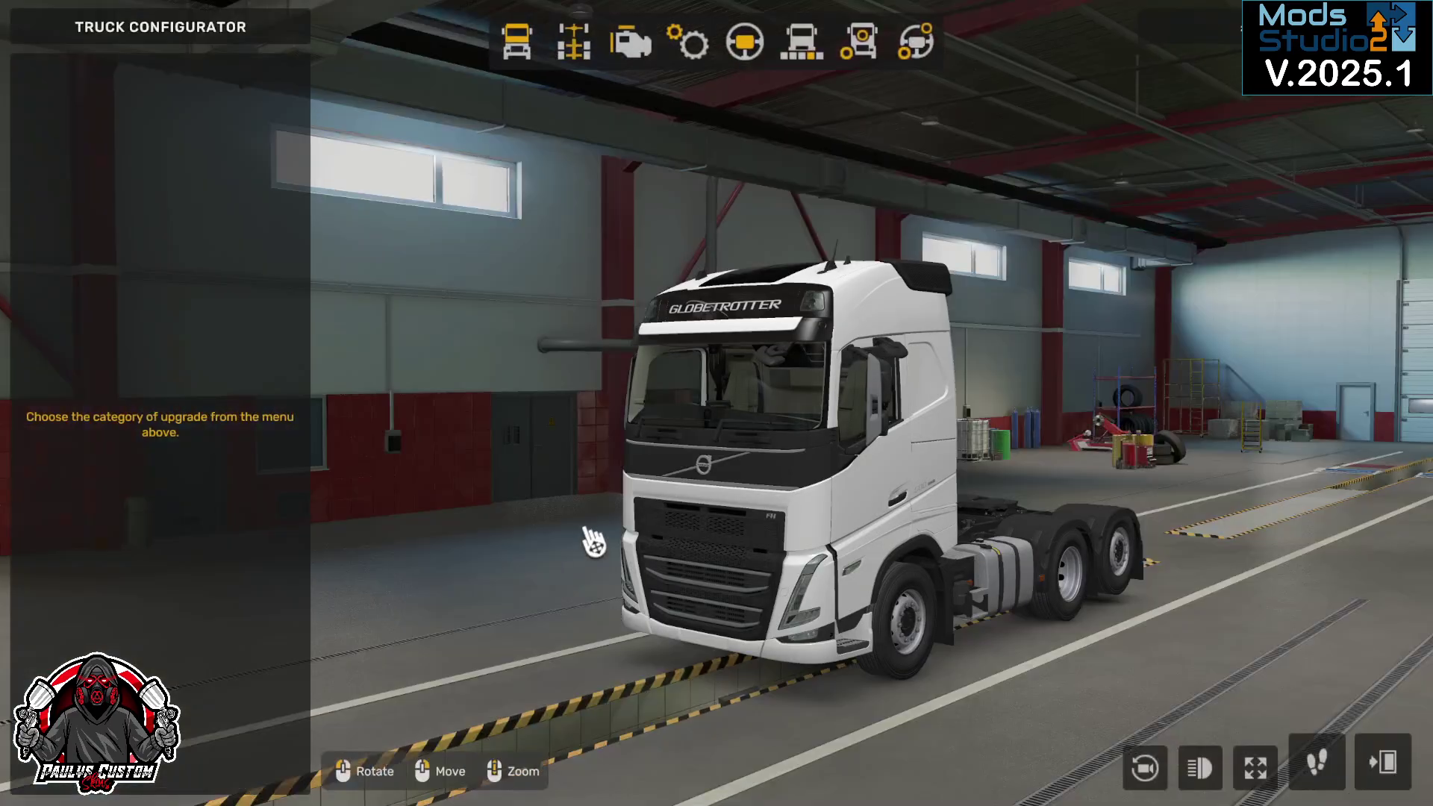
Step: Put the FH5 Lightbox decal on the visor, then leave, discarding the changes
left_click(870, 52)
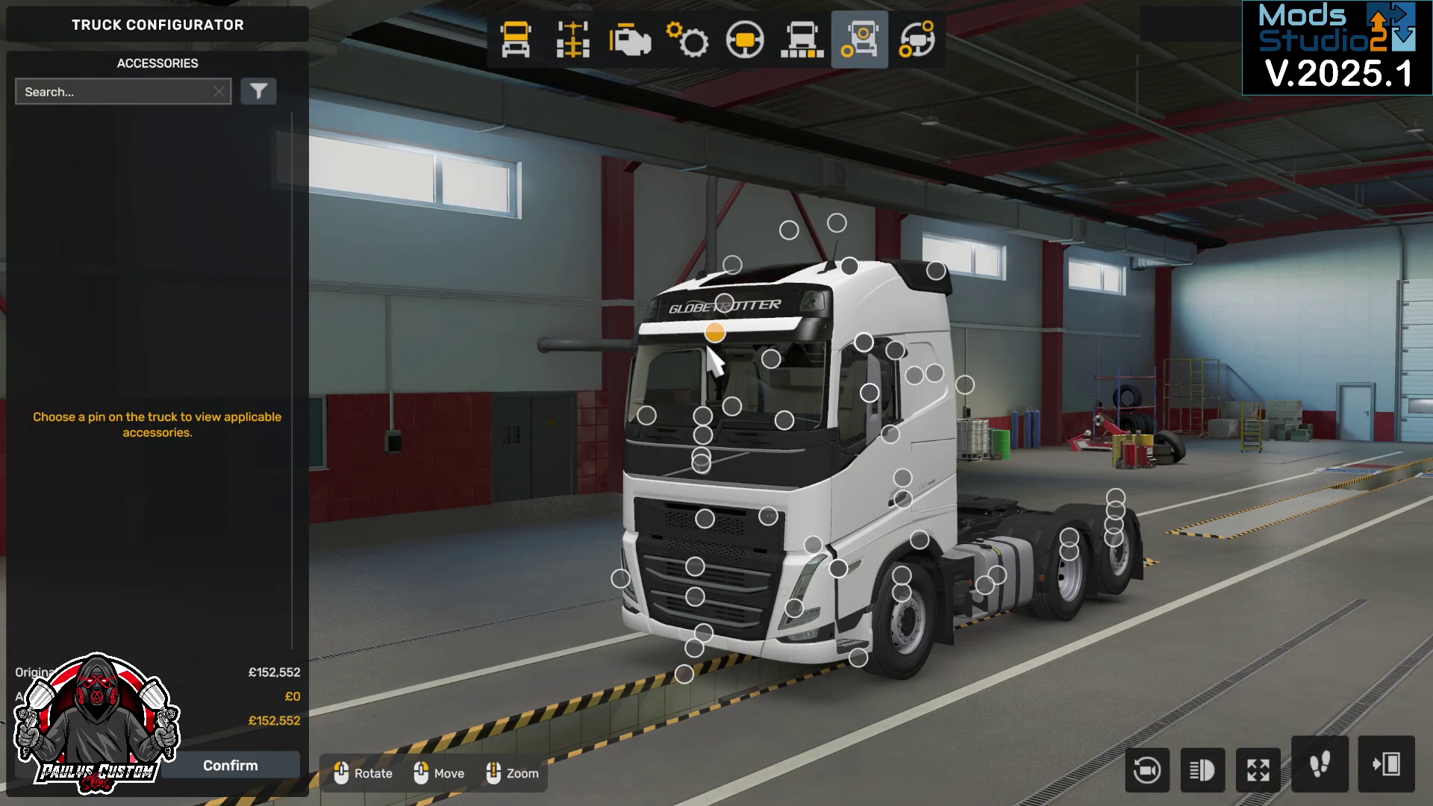
left_click(728, 307)
left_click(179, 128)
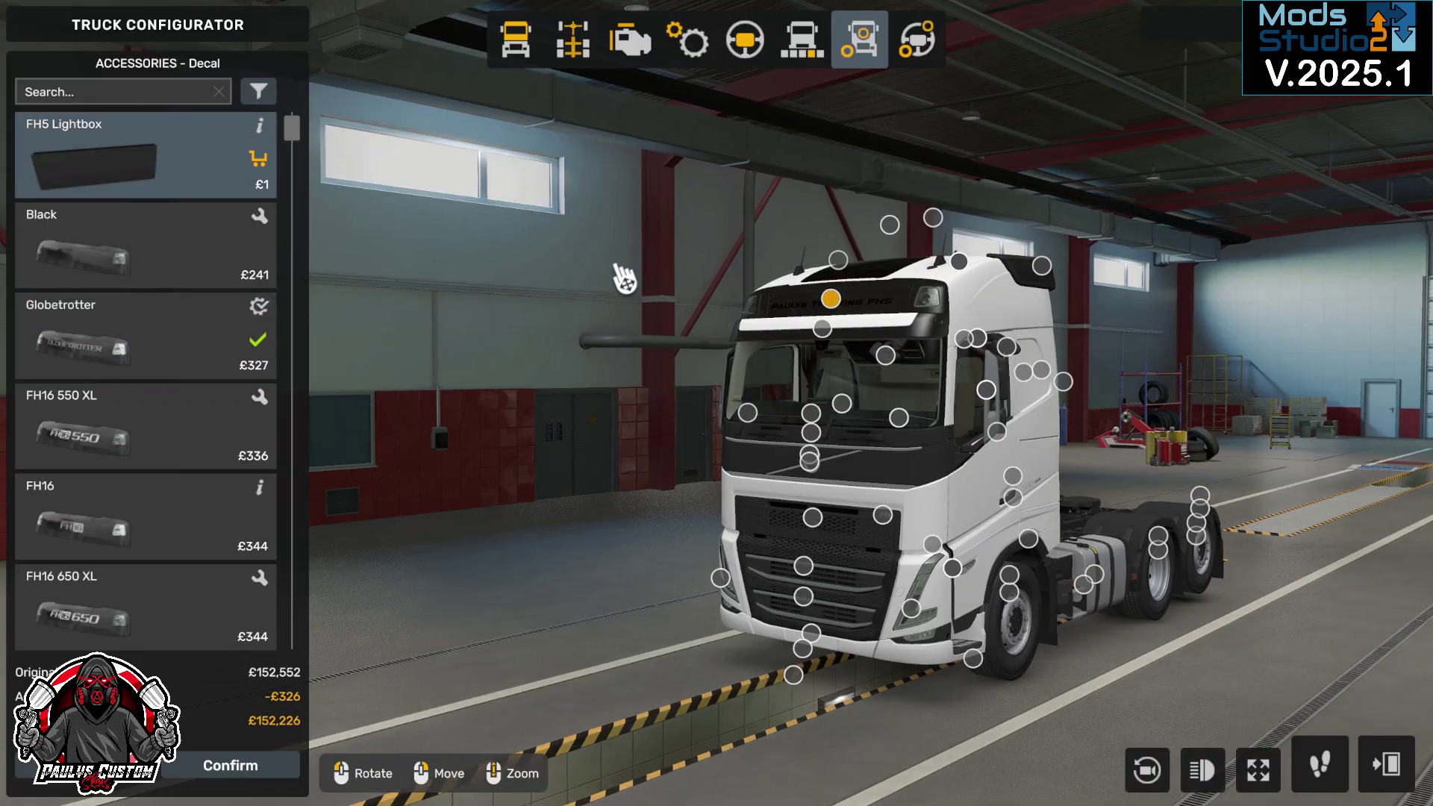
scroll(902, 258, "up", 3)
scroll(916, 403, "up", 3)
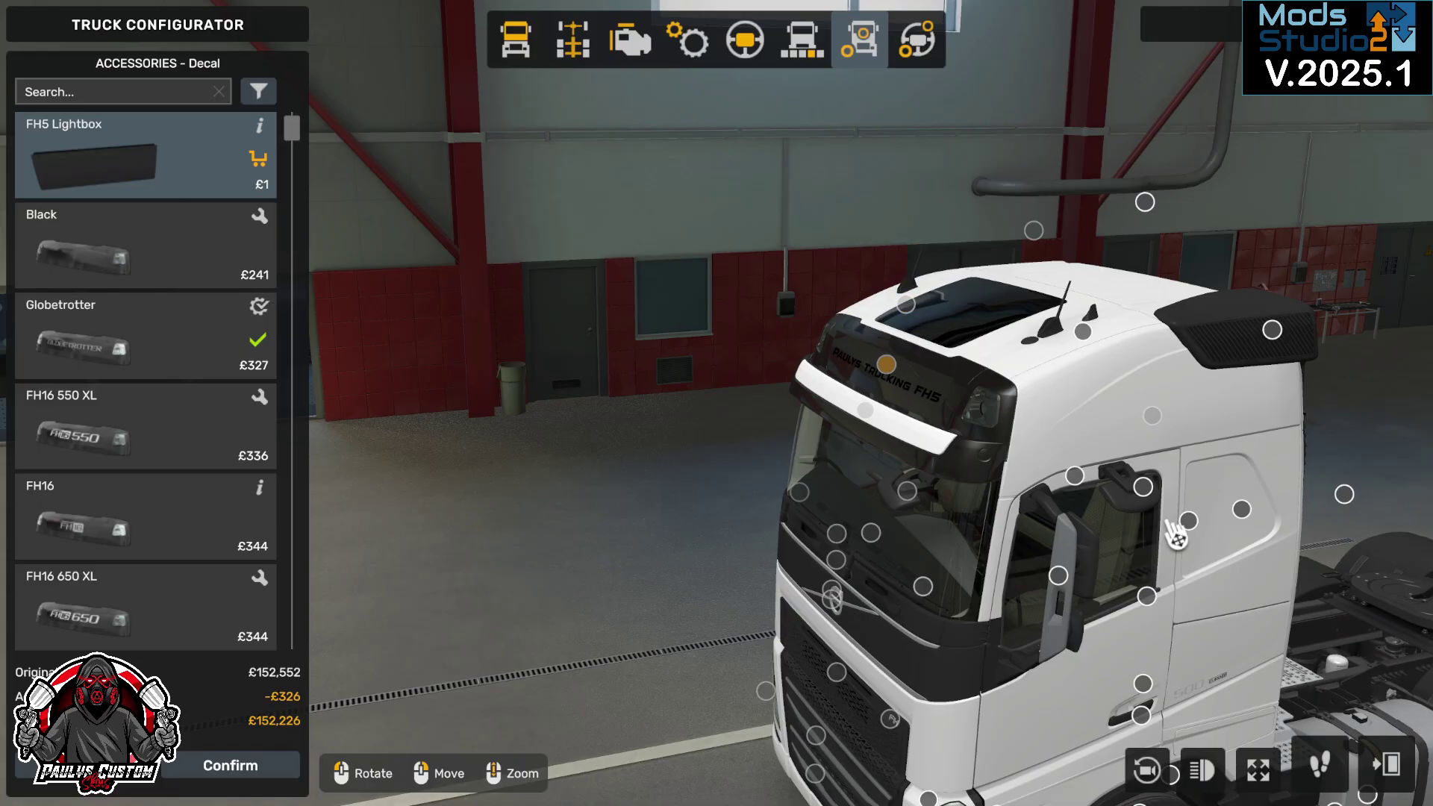
left_click(1387, 764)
left_click(657, 519)
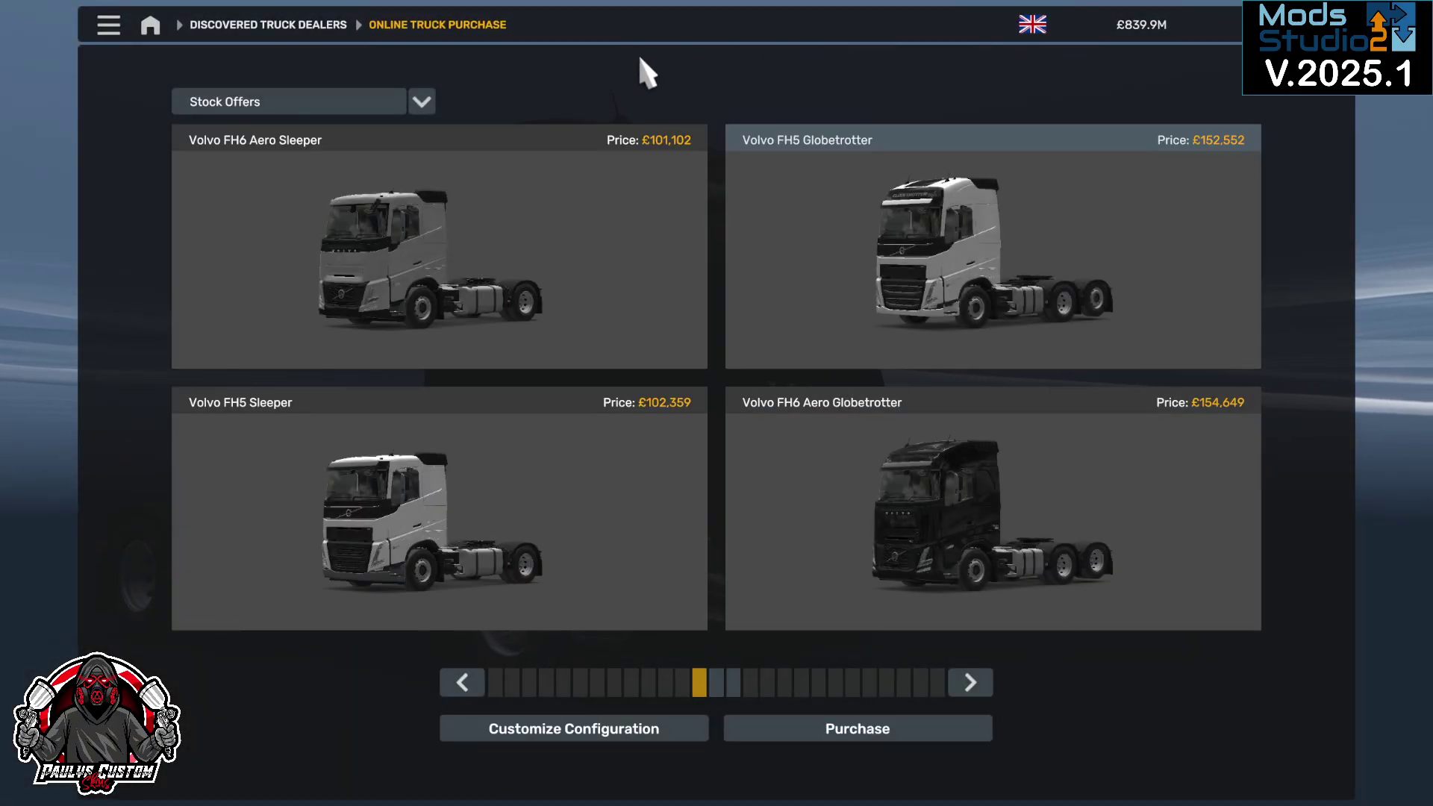
Step: Return to the main menu, quit the game via System options, and dismiss the synchronization prompt
left_click(150, 27)
left_click(1095, 729)
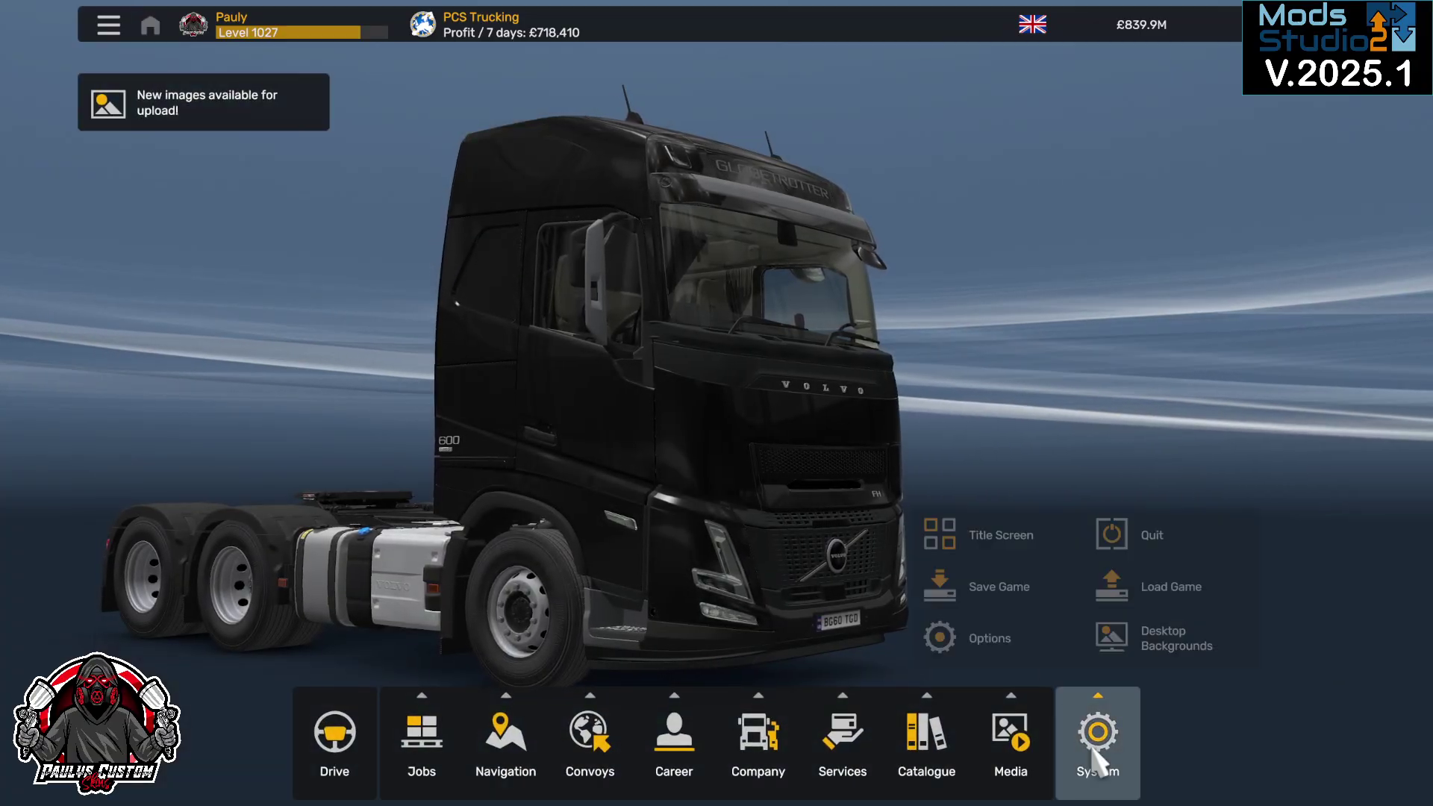
left_click(1123, 543)
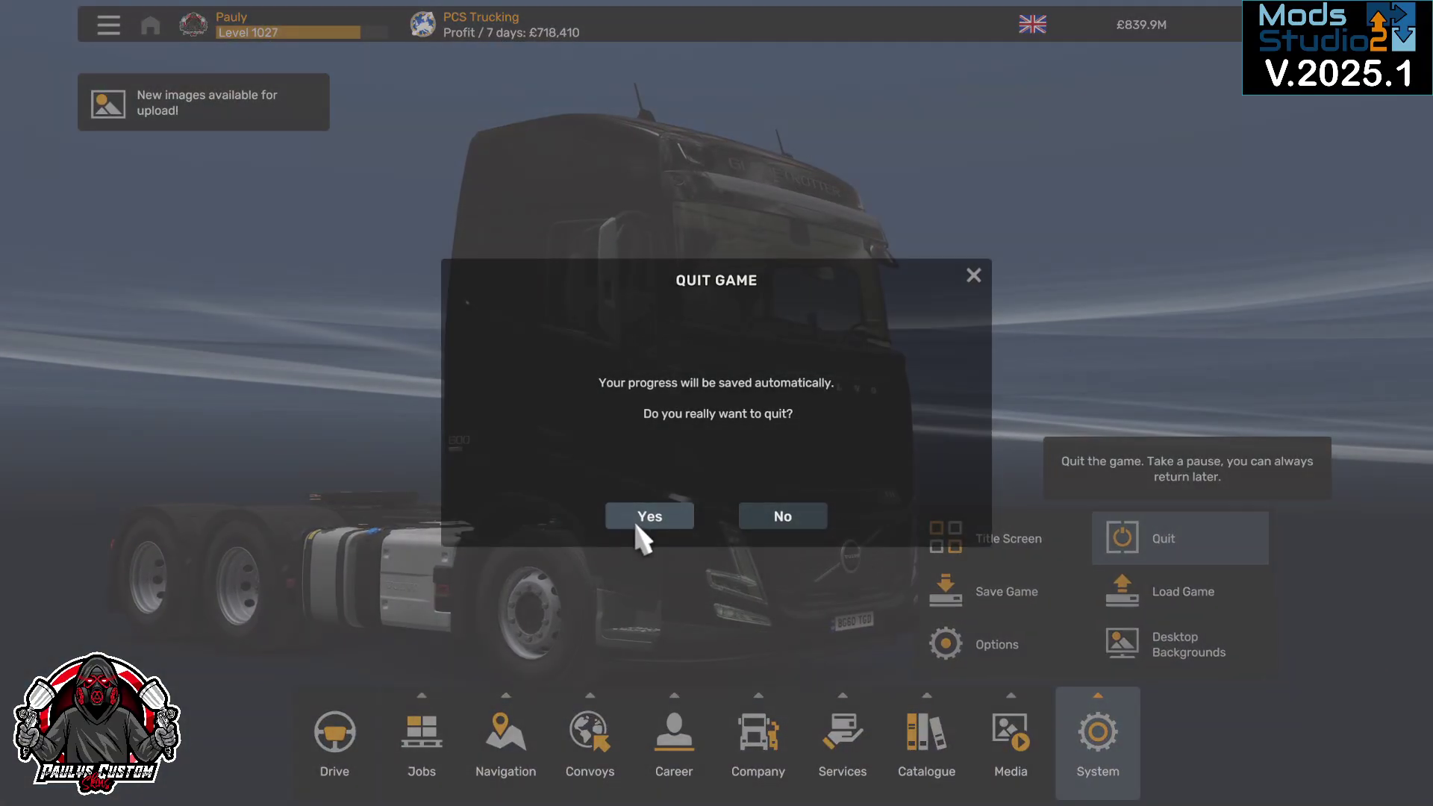
left_click(636, 518)
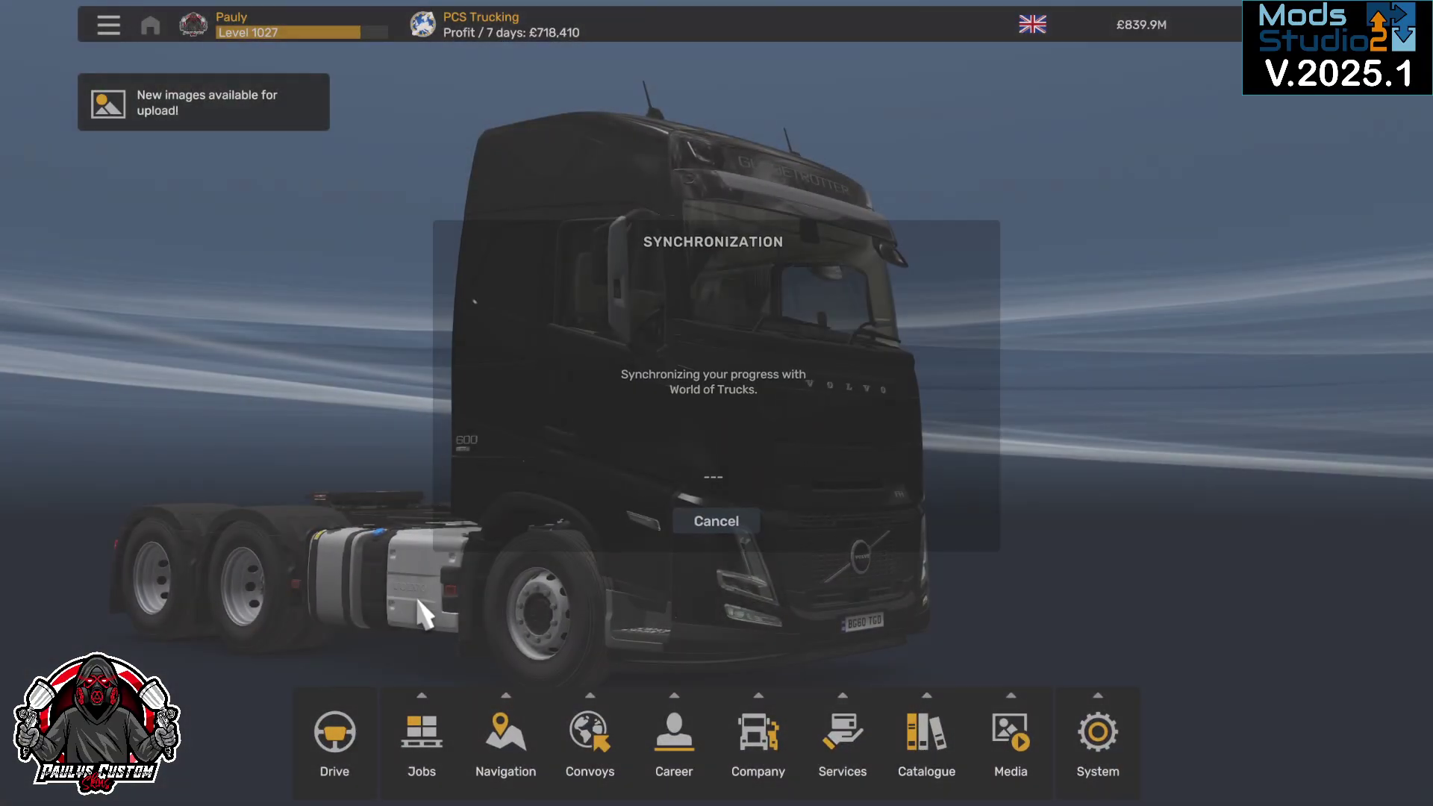
left_click(712, 527)
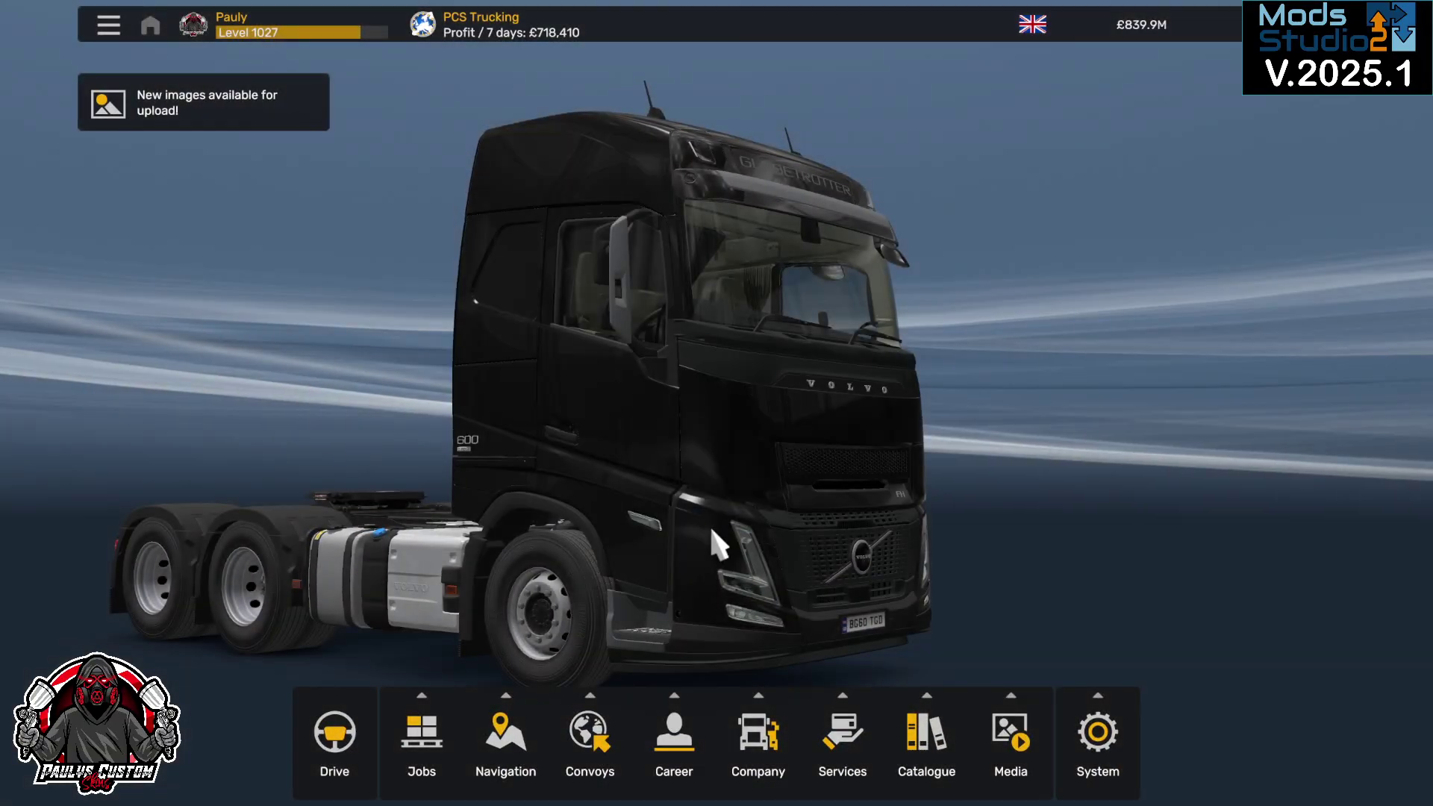